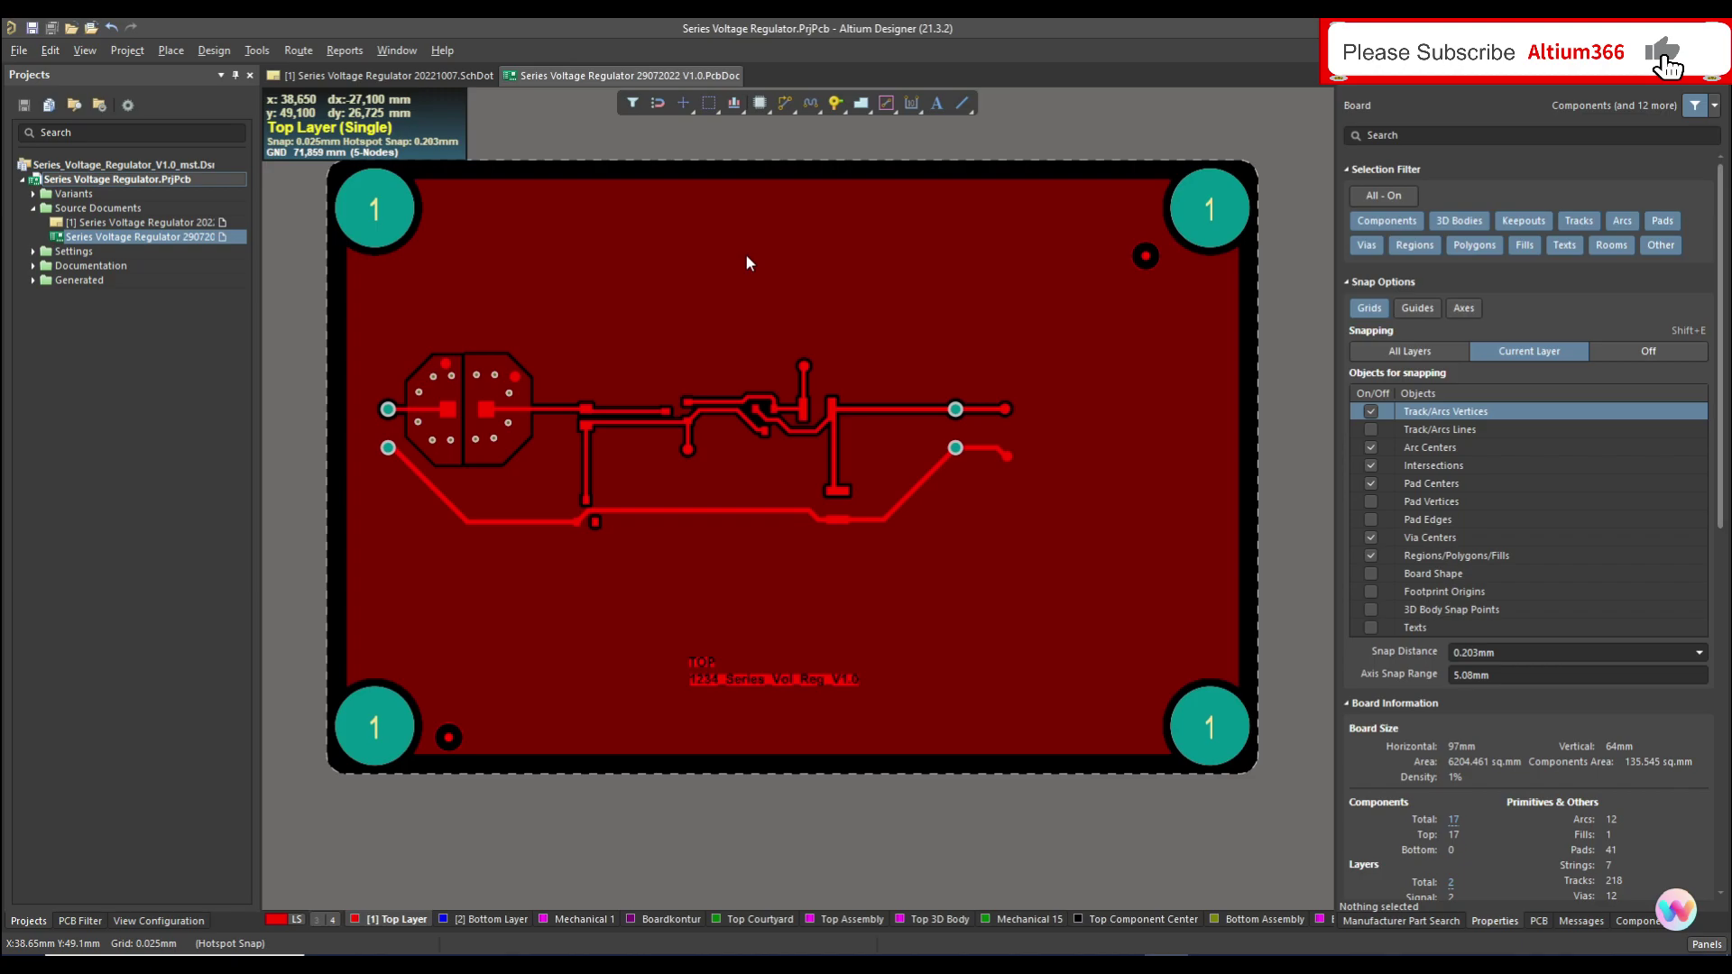
Zoom in on the +12V_BAT and NetD1_2 pads near D1 on the board's left side.
{"action": "scroll", "coordinate": [730, 288], "scroll_direction": "up", "scroll_amount": 2}
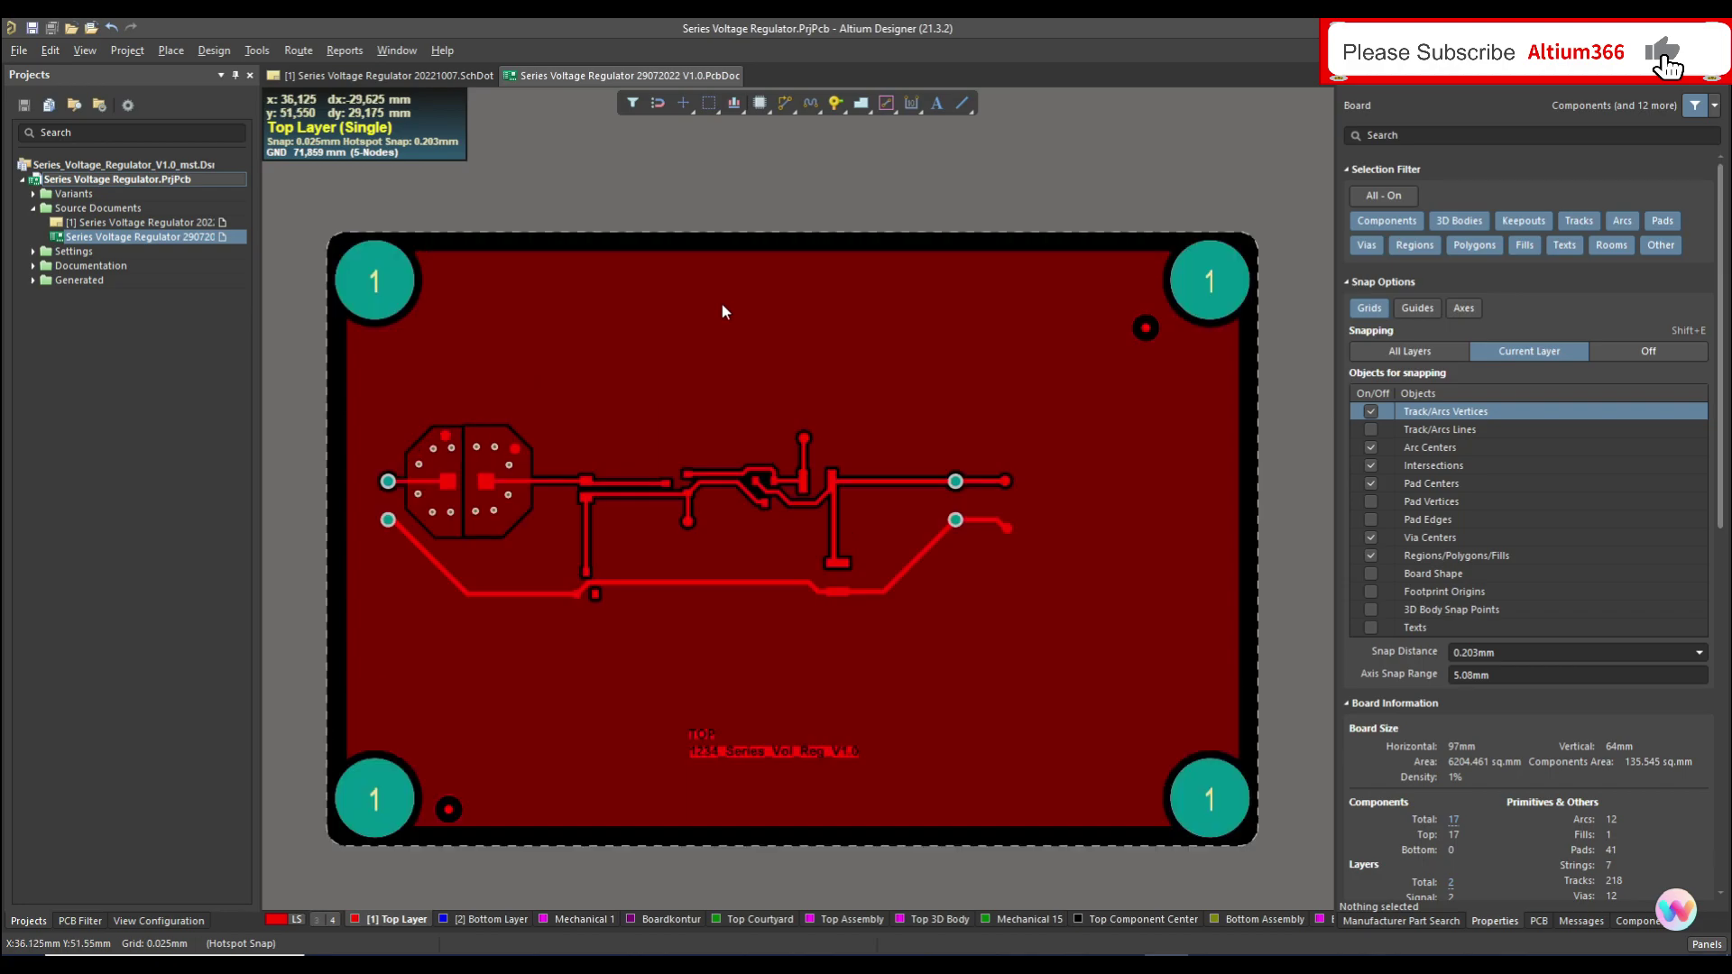
{"action": "scroll", "coordinate": [516, 478], "scroll_direction": "up", "scroll_amount": 3, "text": "ctrl"}
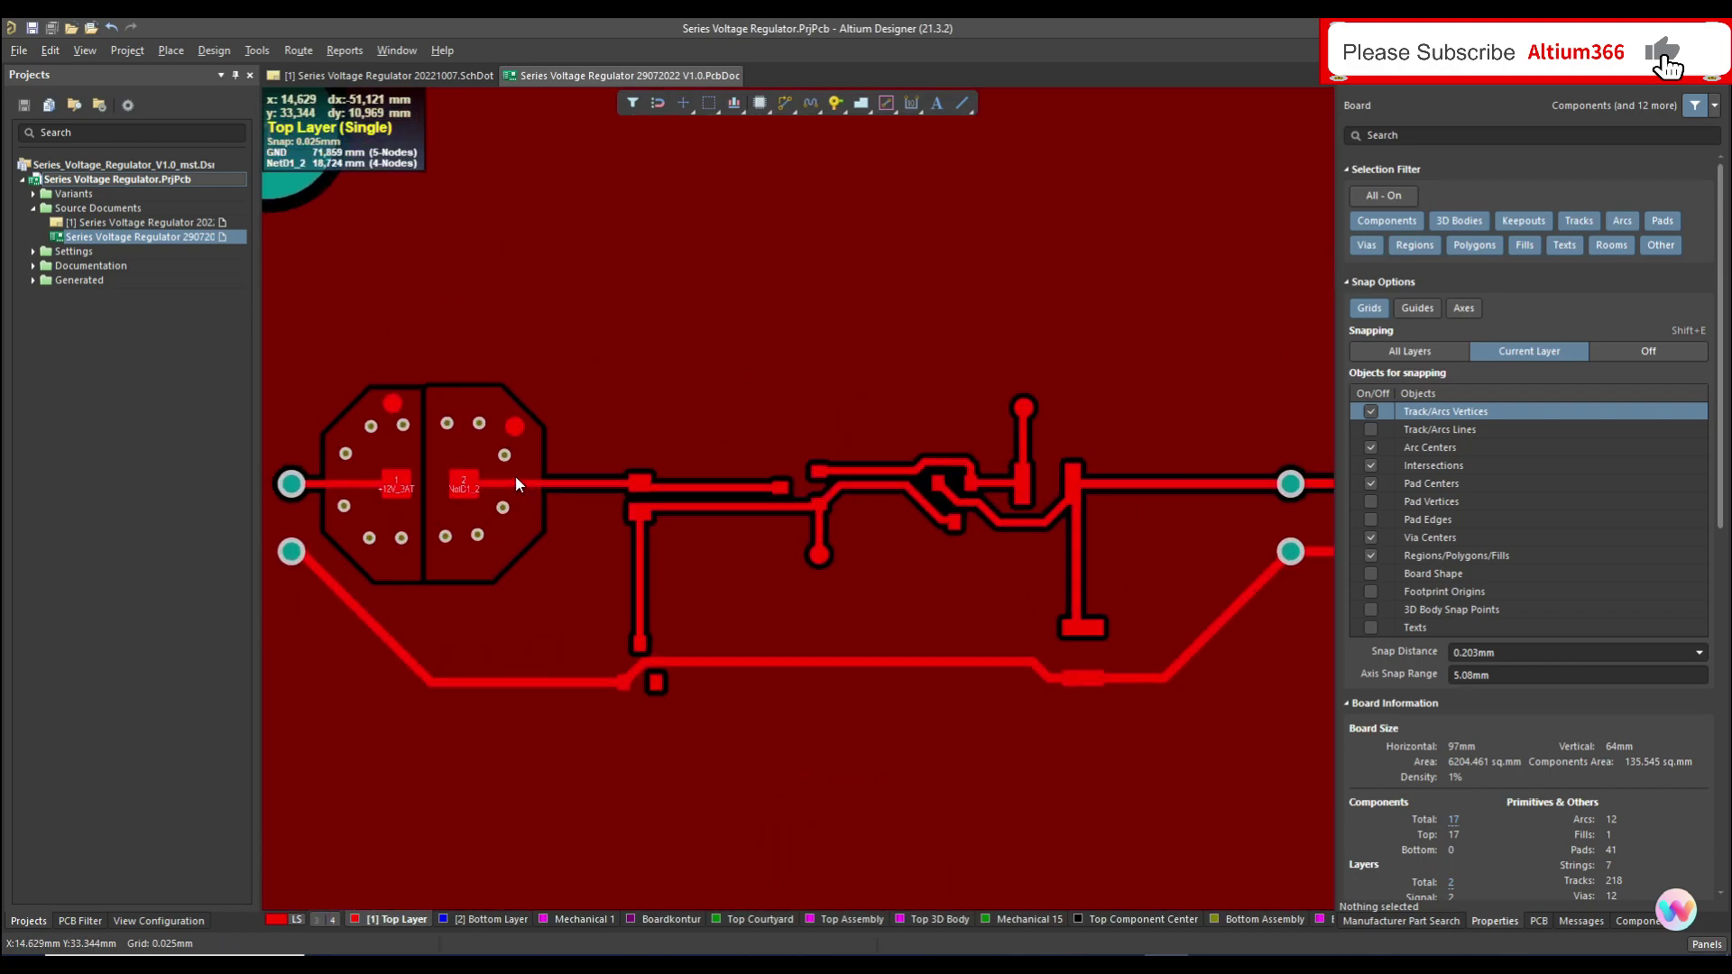
{"action": "scroll", "coordinate": [533, 475], "scroll_direction": "down", "scroll_amount": 2, "text": "ctrl"}
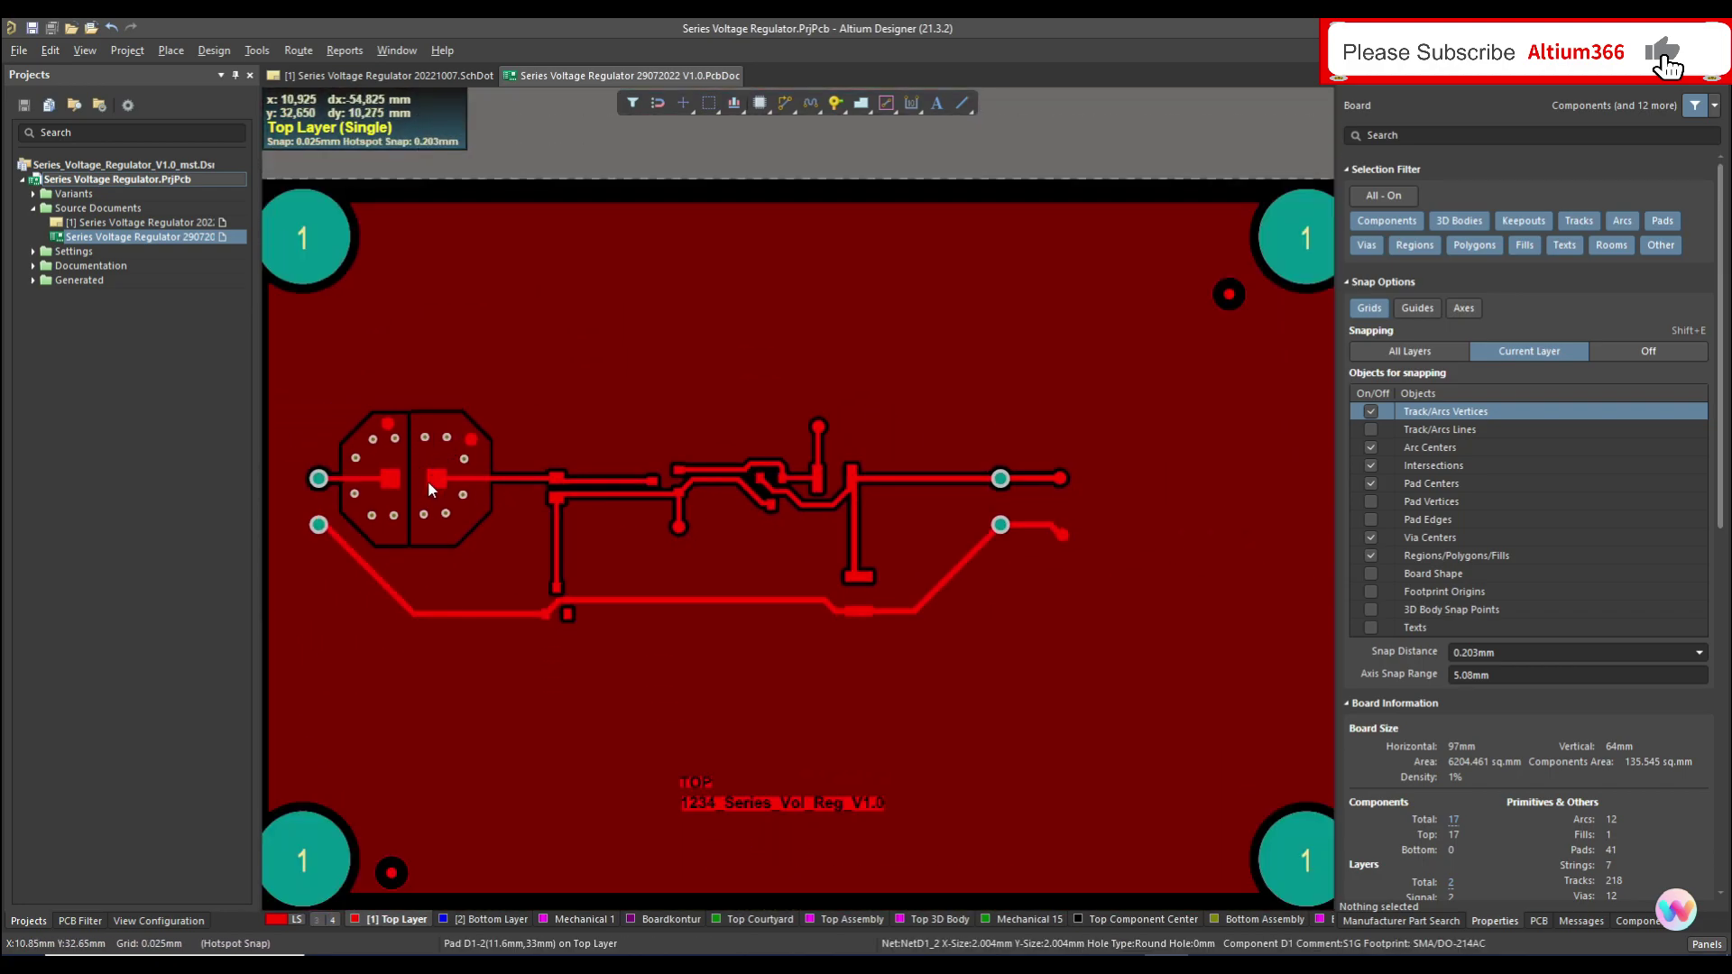
{"action": "scroll", "coordinate": [430, 479], "scroll_direction": "up", "scroll_amount": 4, "text": "ctrl"}
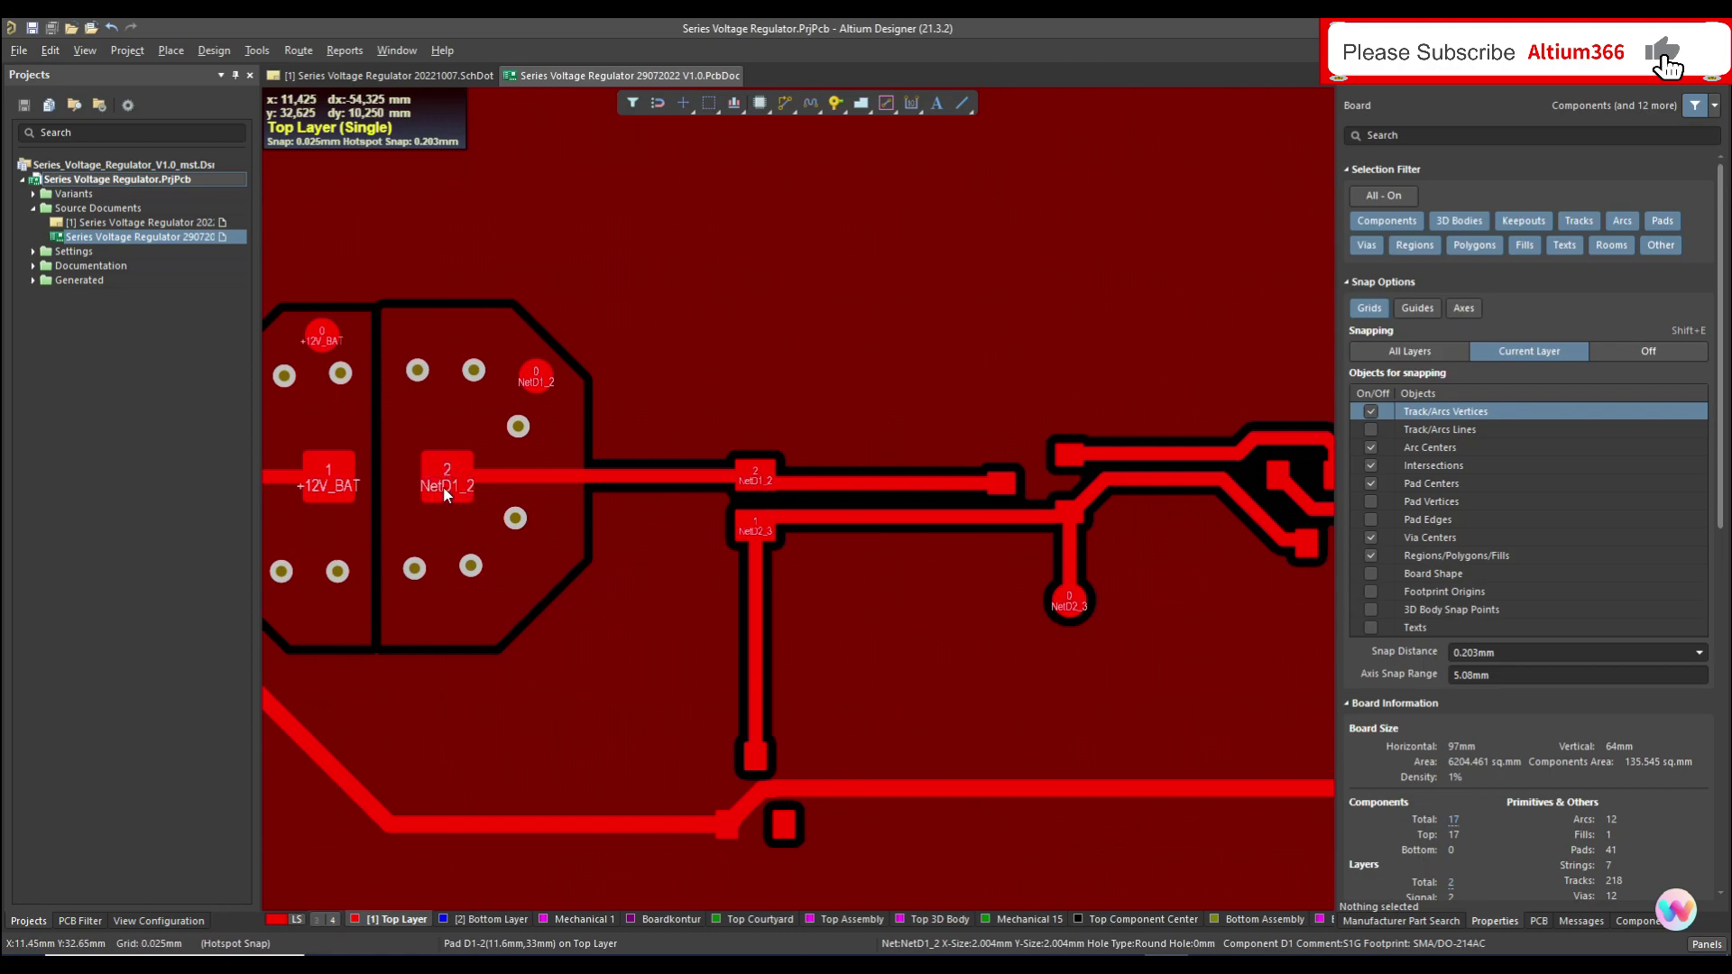
Copy an existing via and paste it onto pad R2-2, keeping it on net NetD1_2.
{"action": "left_click", "coordinate": [516, 426]}
{"action": "key", "text": "ctrl+c"}
{"action": "left_click", "coordinate": [799, 370]}
{"action": "left_click", "coordinate": [805, 422]}
{"action": "left_click", "coordinate": [802, 429]}
{"action": "key", "text": "ctrl+v"}
{"action": "key", "text": "ctrl+z"}
{"action": "key", "text": "ctrl+v"}
{"action": "left_click", "coordinate": [1035, 416]}
{"action": "left_click", "coordinate": [811, 401]}
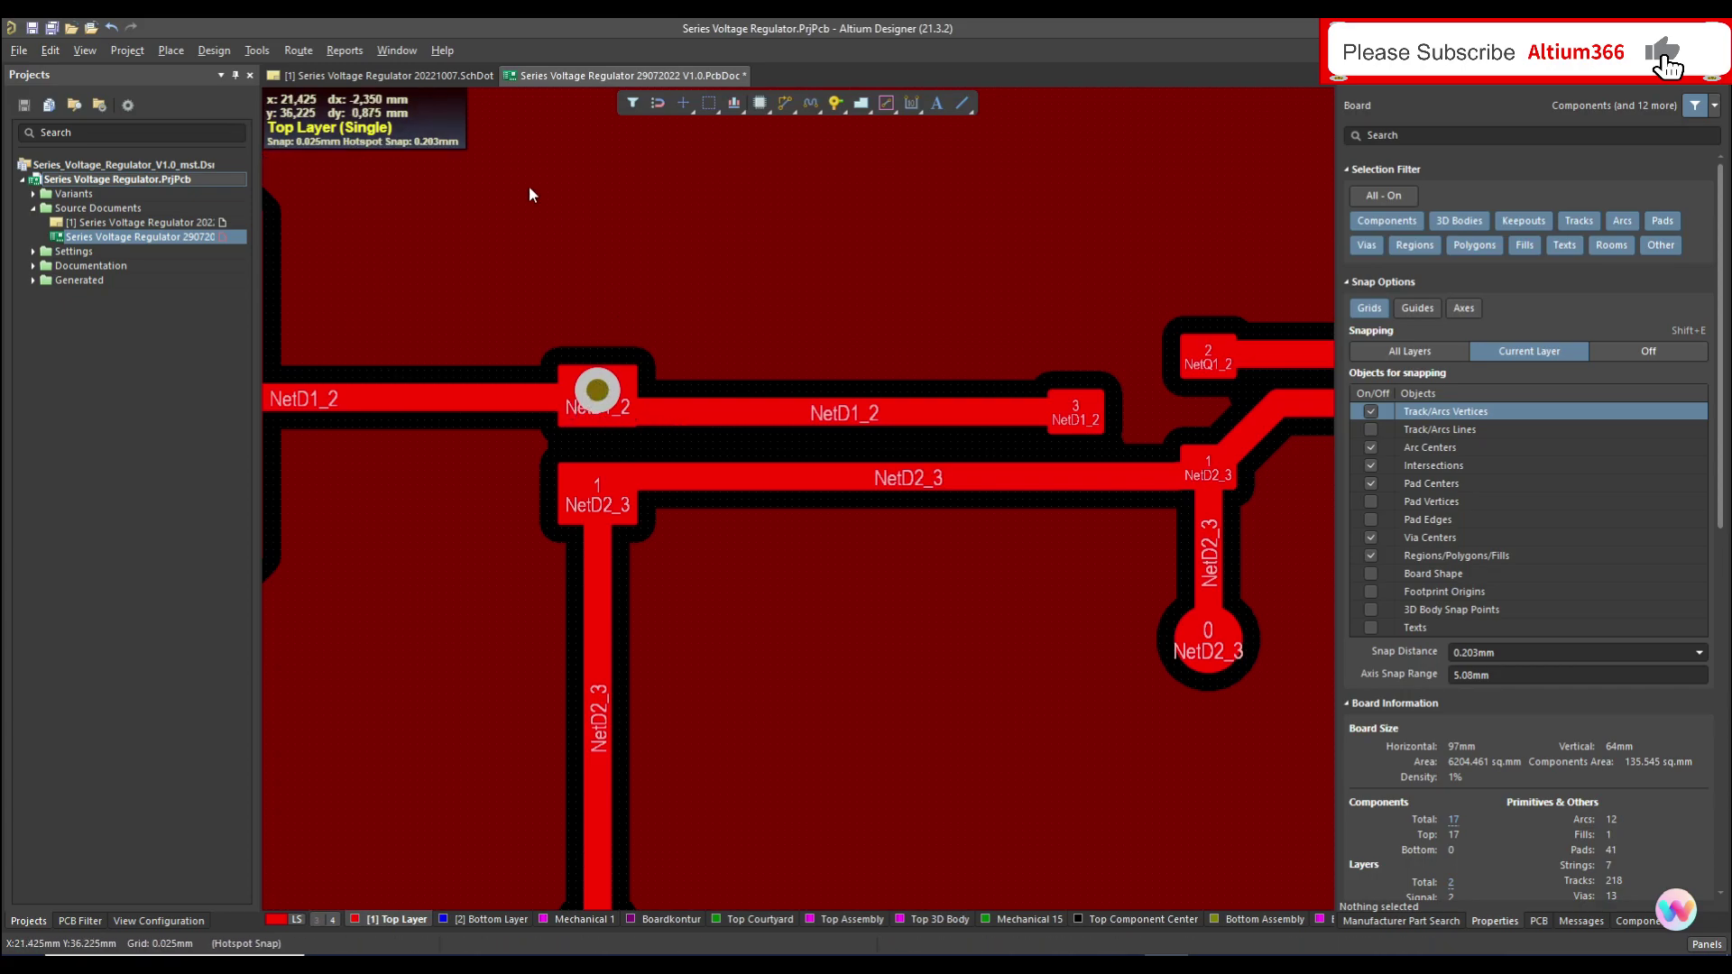
Run a design rule check, review its 12 violations, and jump to the R2-2 short-circuit.
{"action": "left_click", "coordinate": [257, 50]}
{"action": "left_click", "coordinate": [268, 71]}
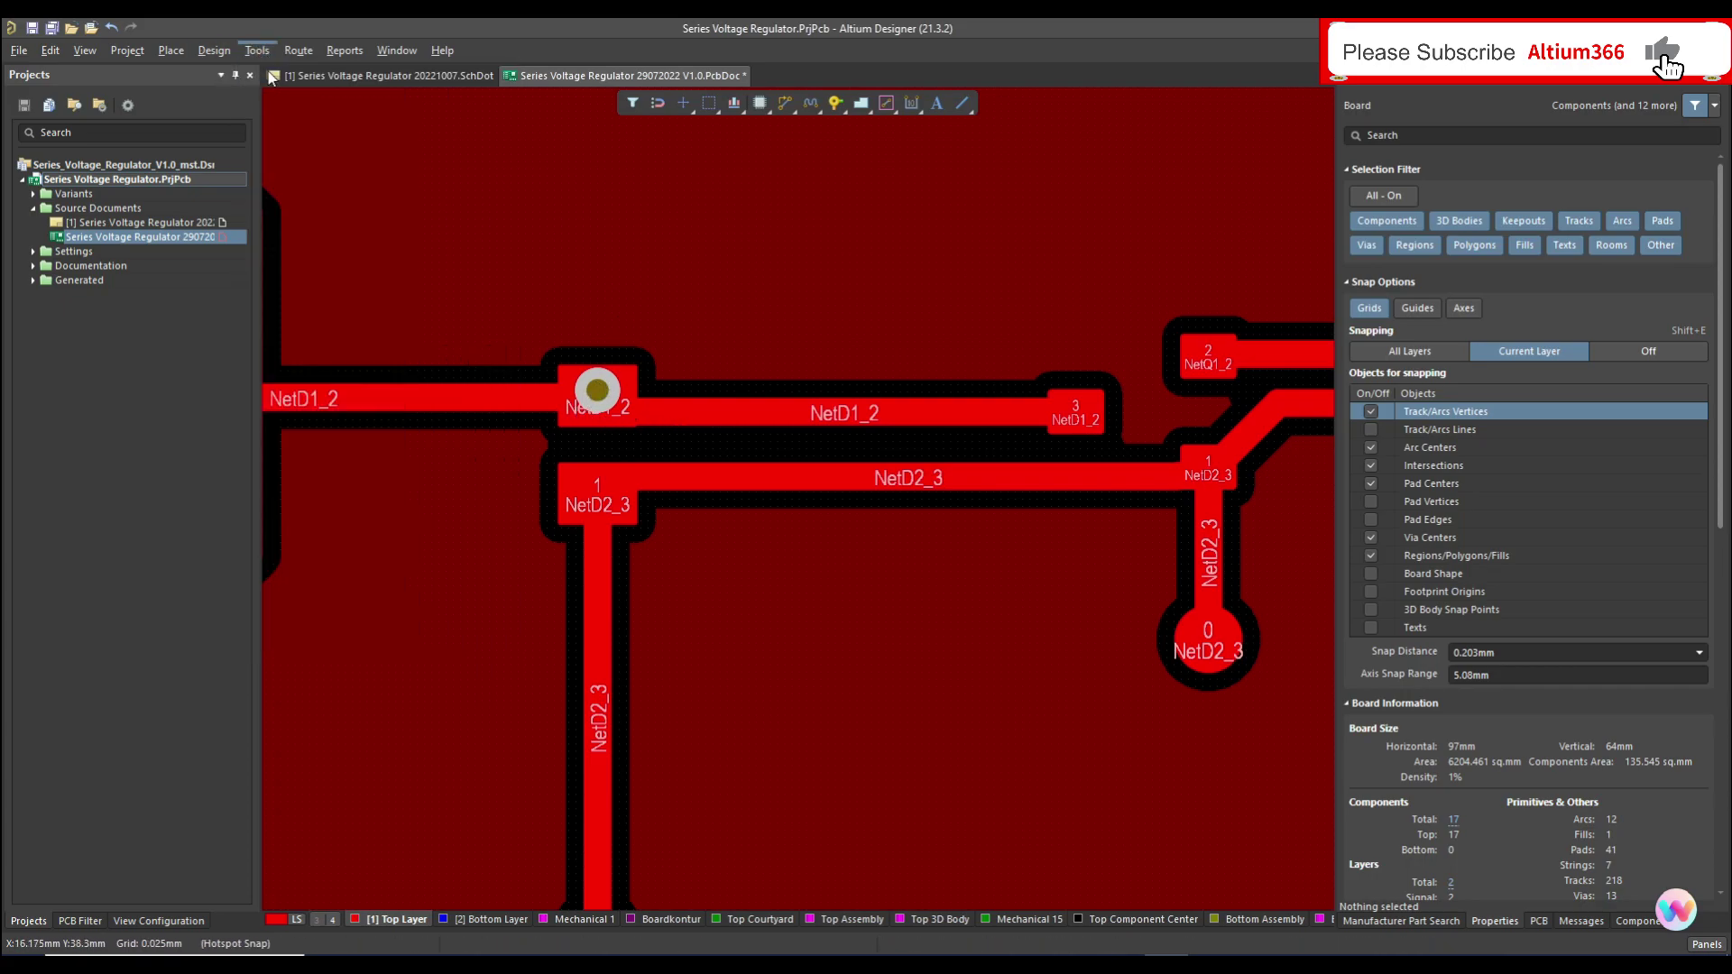
{"action": "left_click", "coordinate": [596, 783]}
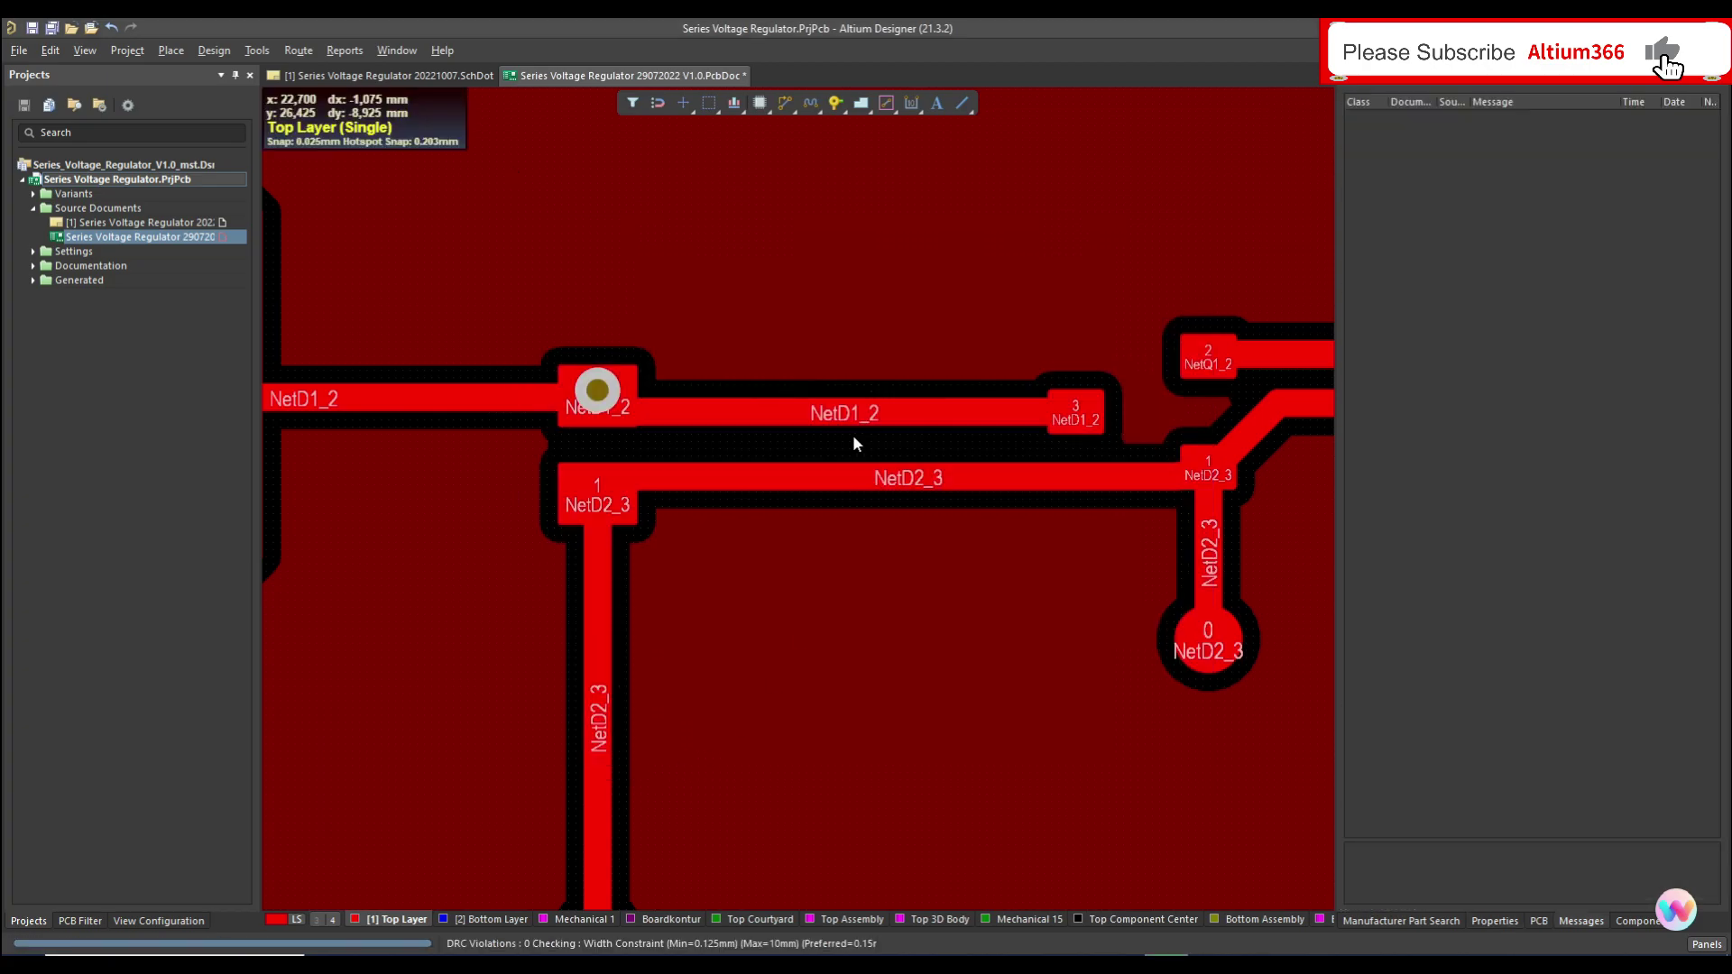
{"action": "scroll", "coordinate": [943, 311], "scroll_direction": "down", "scroll_amount": 8}
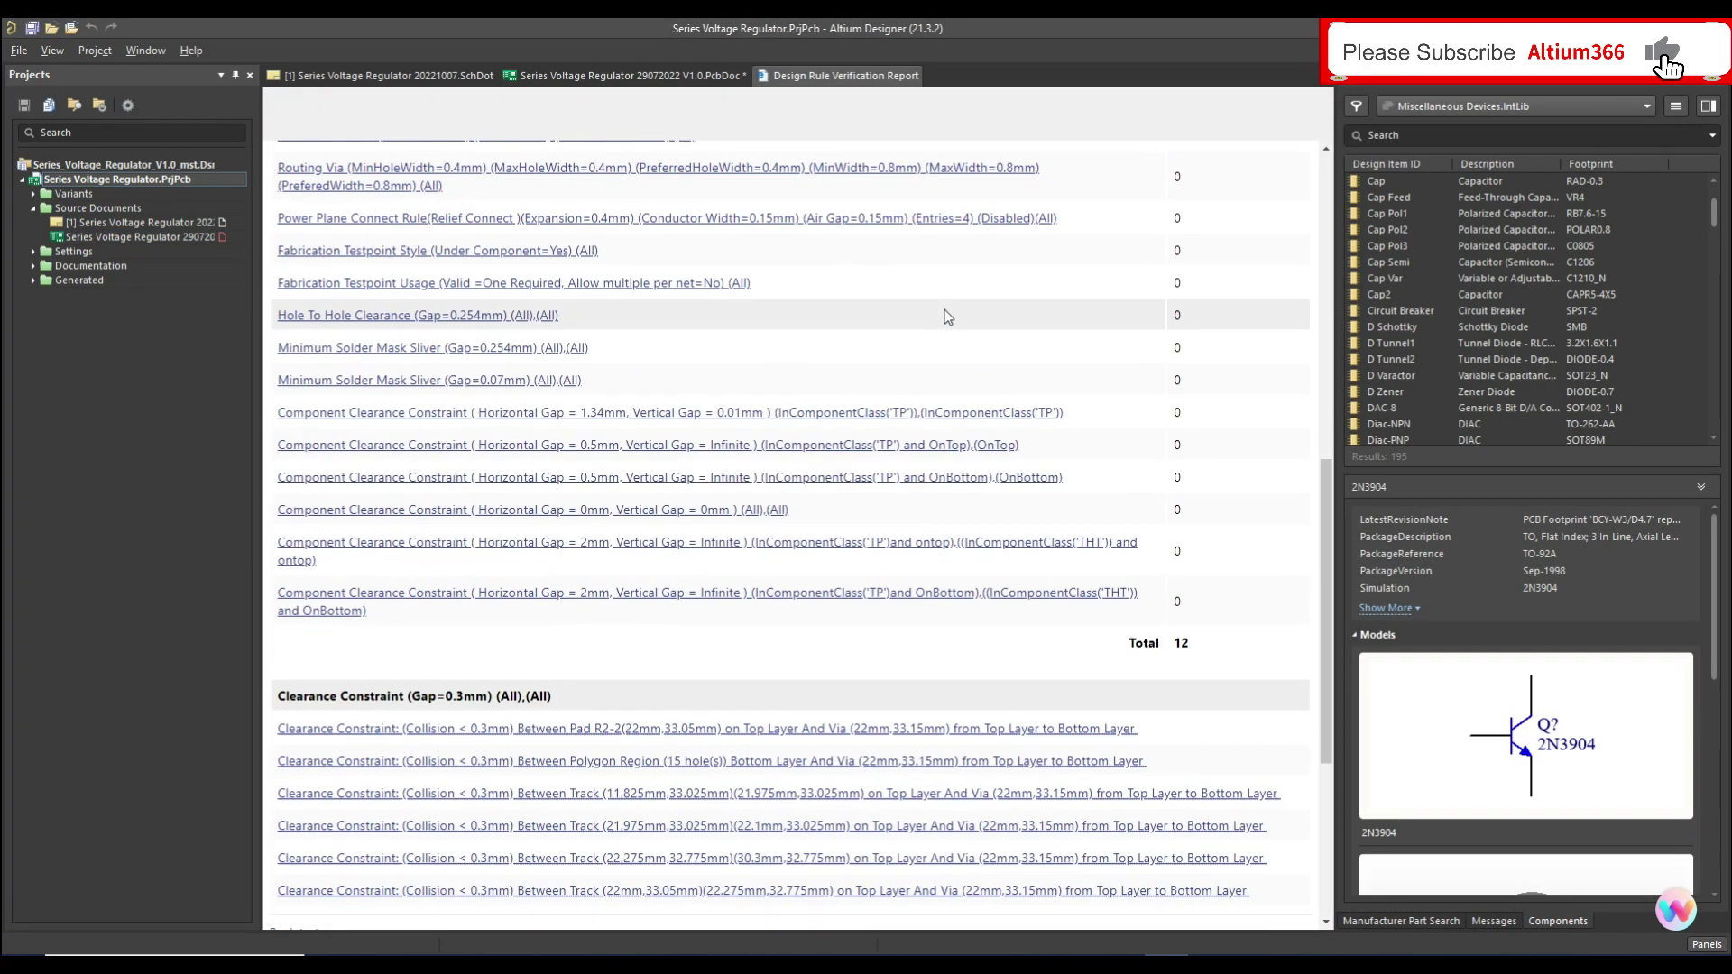
{"action": "scroll", "coordinate": [946, 317], "scroll_direction": "down", "scroll_amount": 2}
{"action": "scroll", "coordinate": [900, 649], "scroll_direction": "down", "scroll_amount": 3}
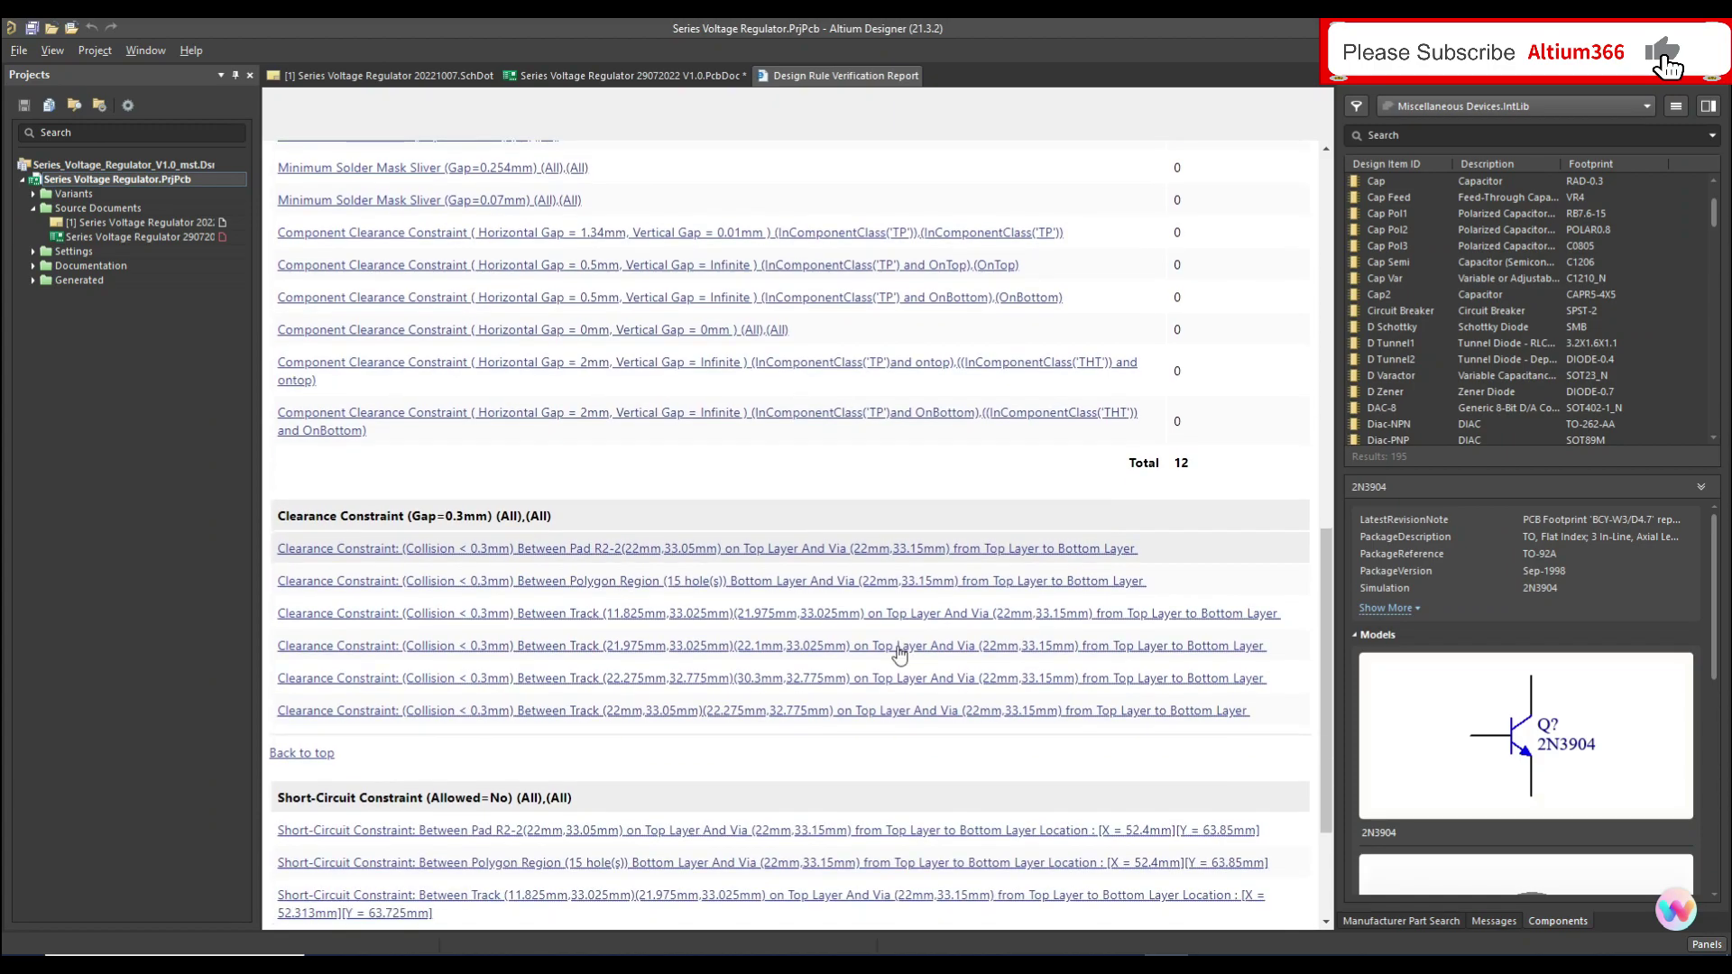
{"action": "left_click", "coordinate": [946, 829]}
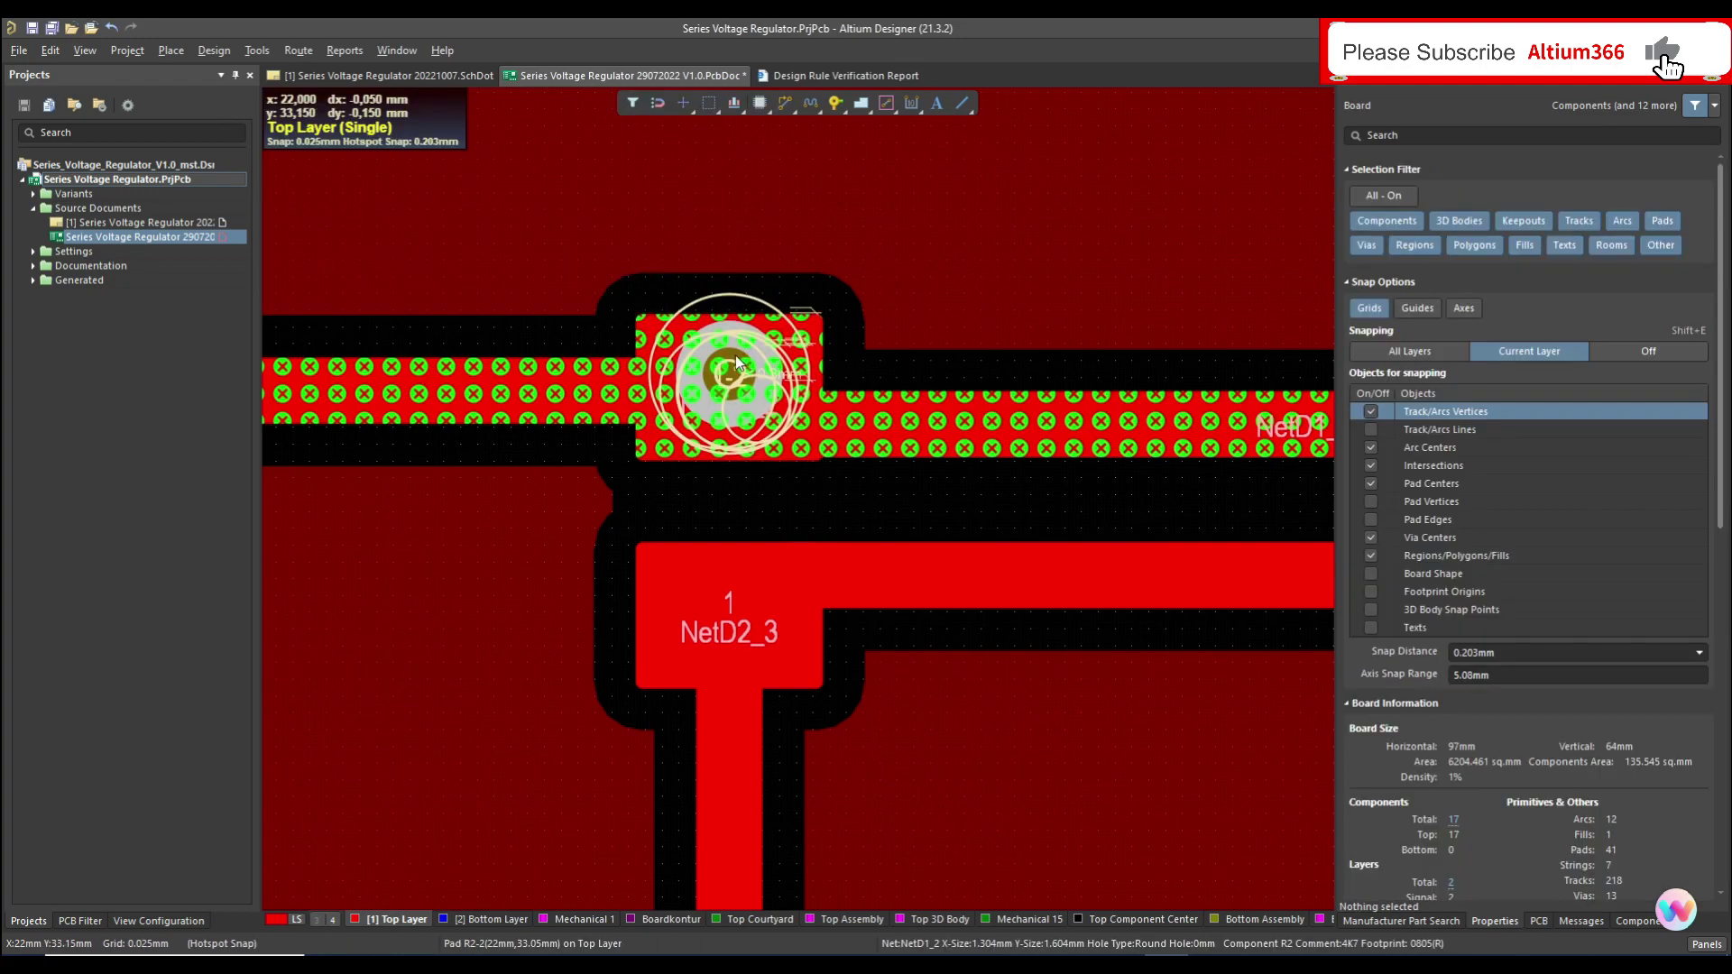
Repour the top-layer GND polygon around the new R2-2 via, then open the Design Rule Checker.
{"action": "left_click", "coordinate": [736, 362]}
{"action": "left_click", "coordinate": [658, 253]}
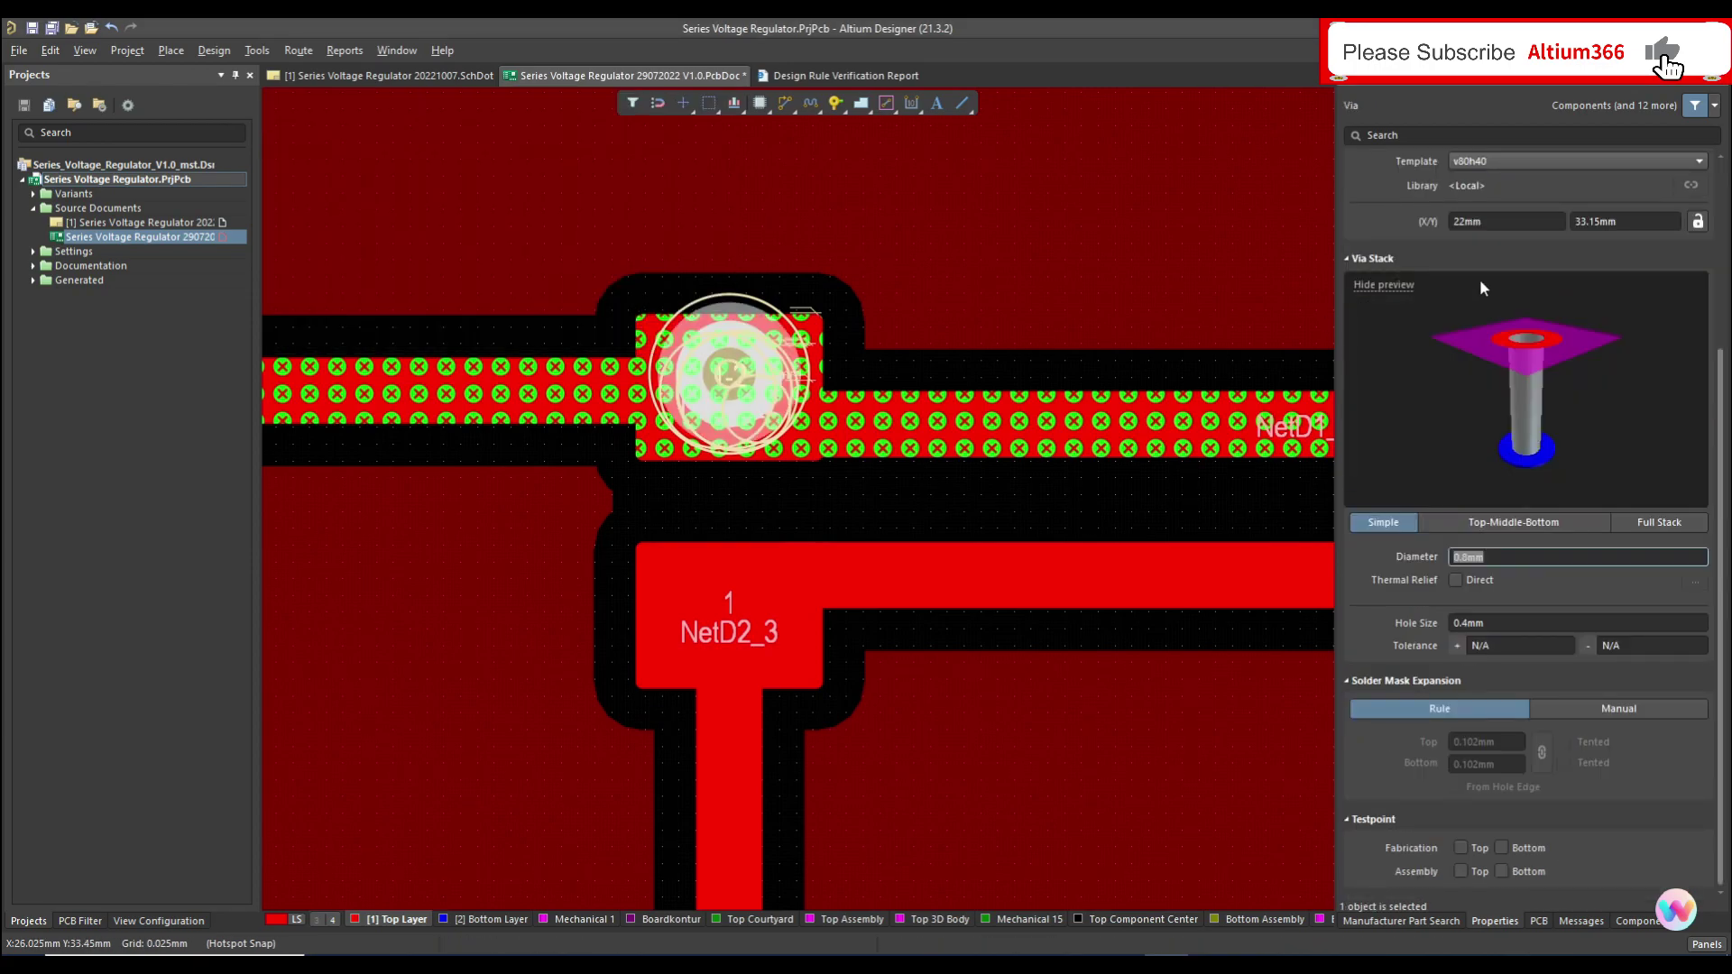
{"action": "left_click", "coordinate": [920, 303]}
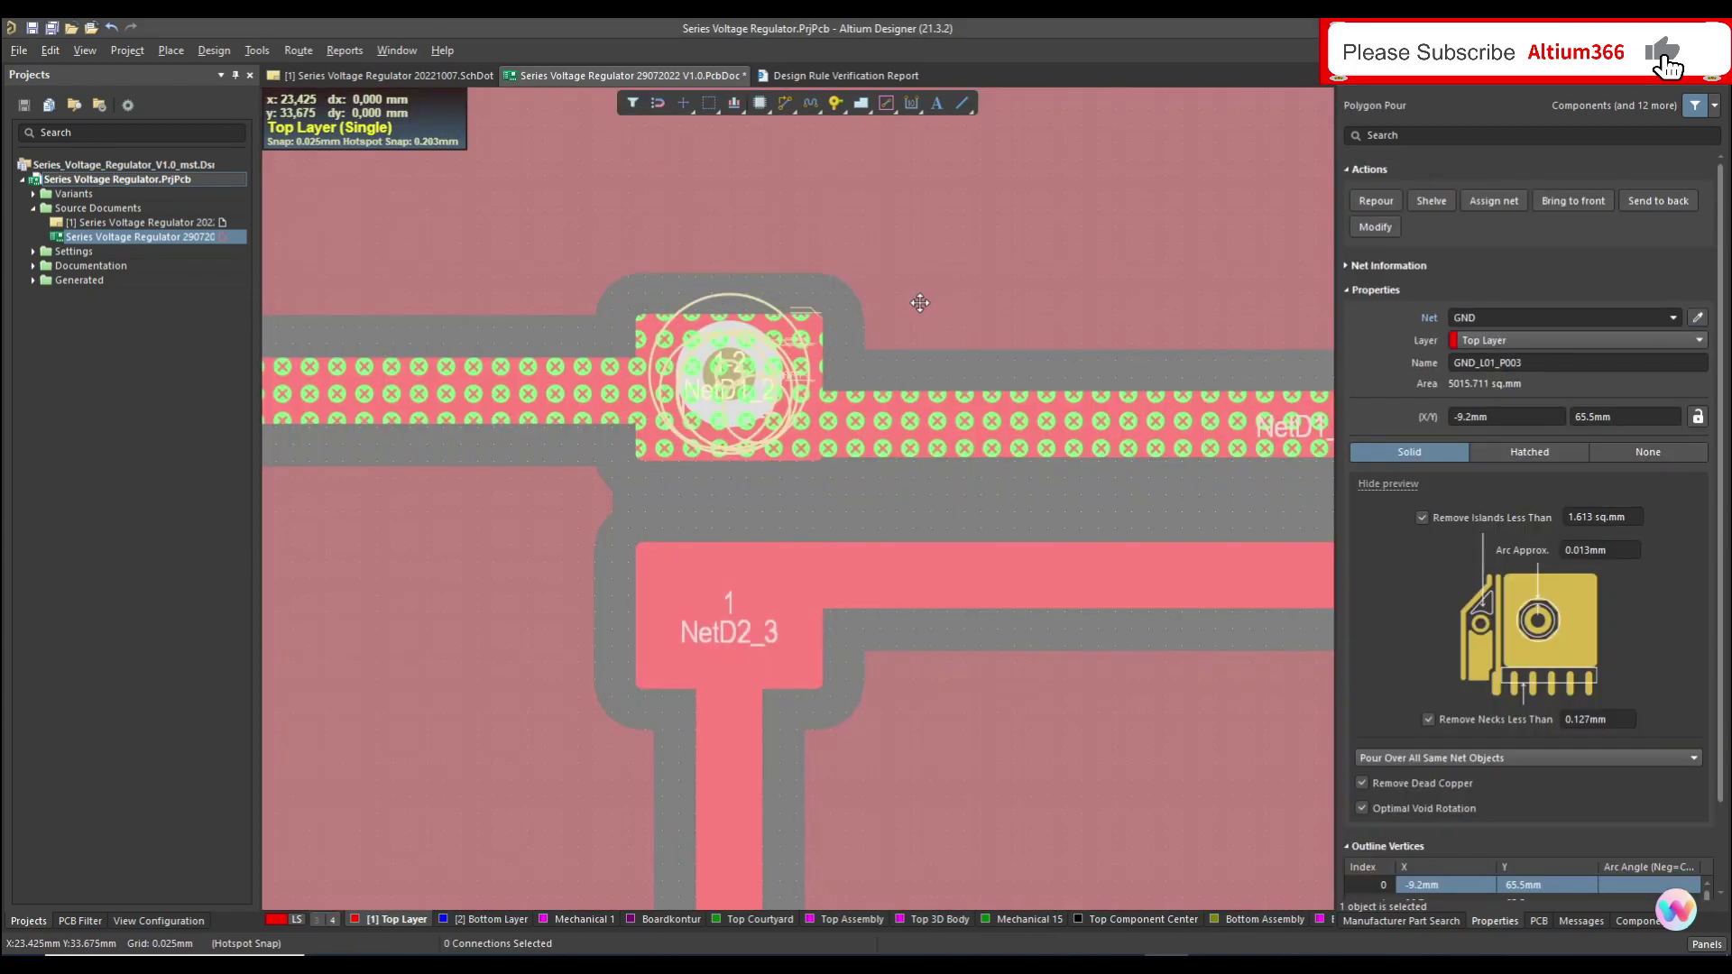
{"action": "right_click", "coordinate": [920, 303]}
{"action": "left_click", "coordinate": [972, 337]}
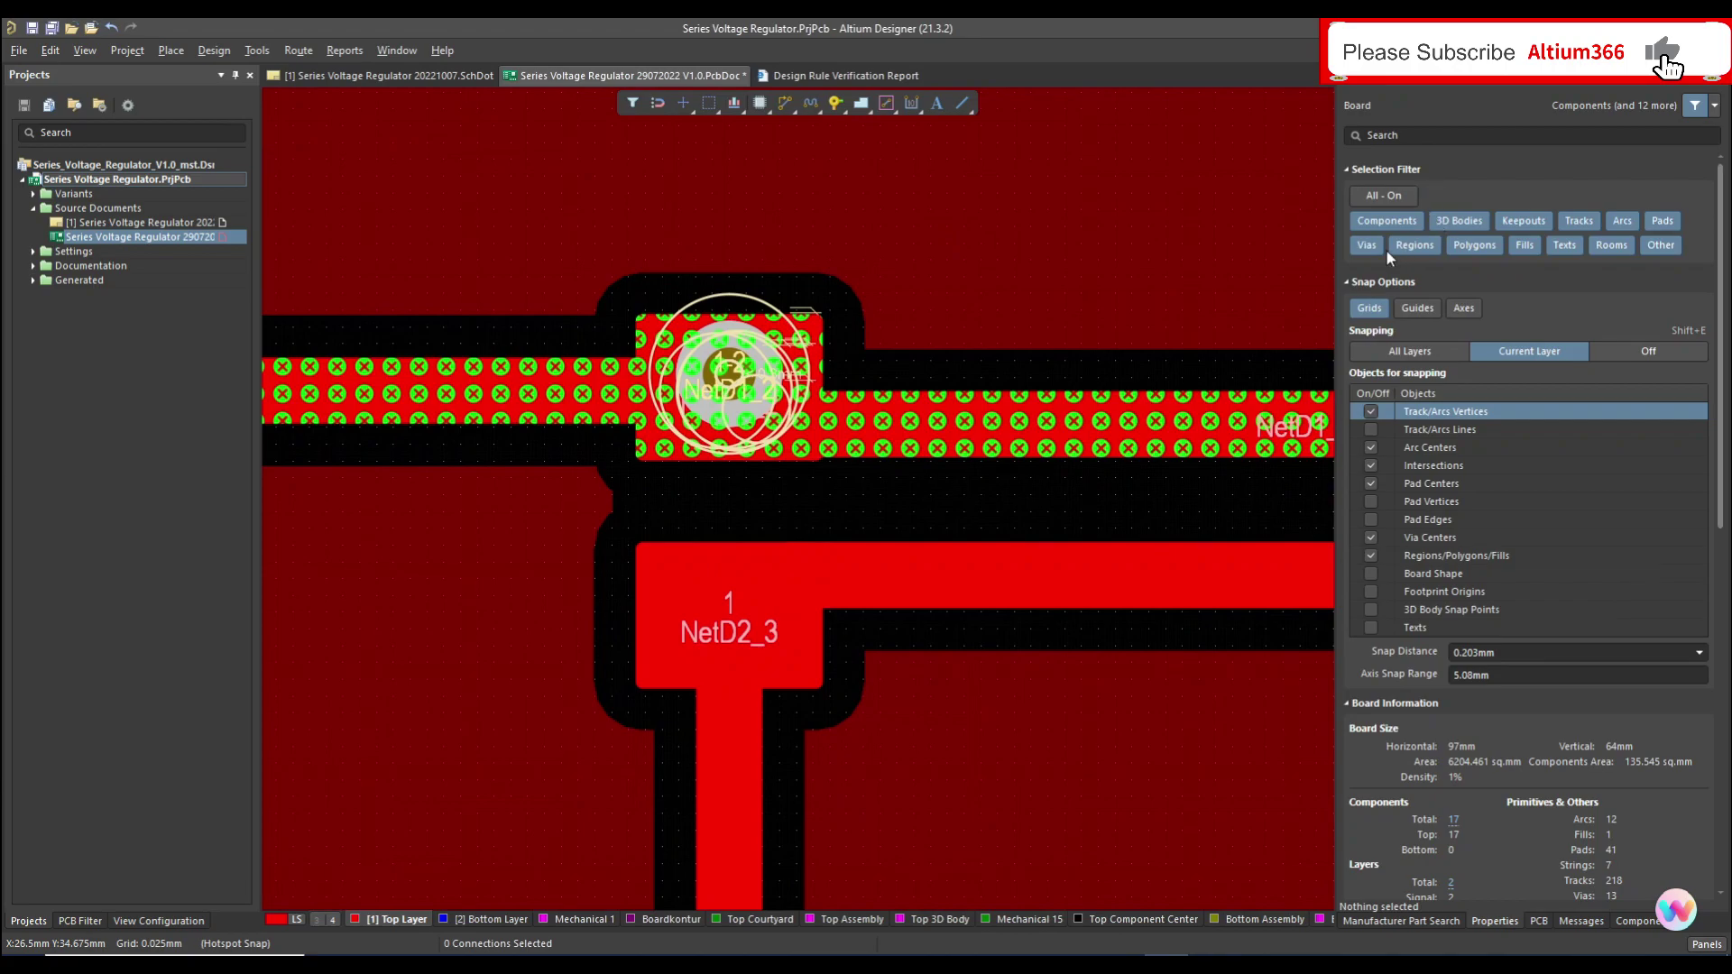
{"action": "left_click", "coordinate": [1102, 354]}
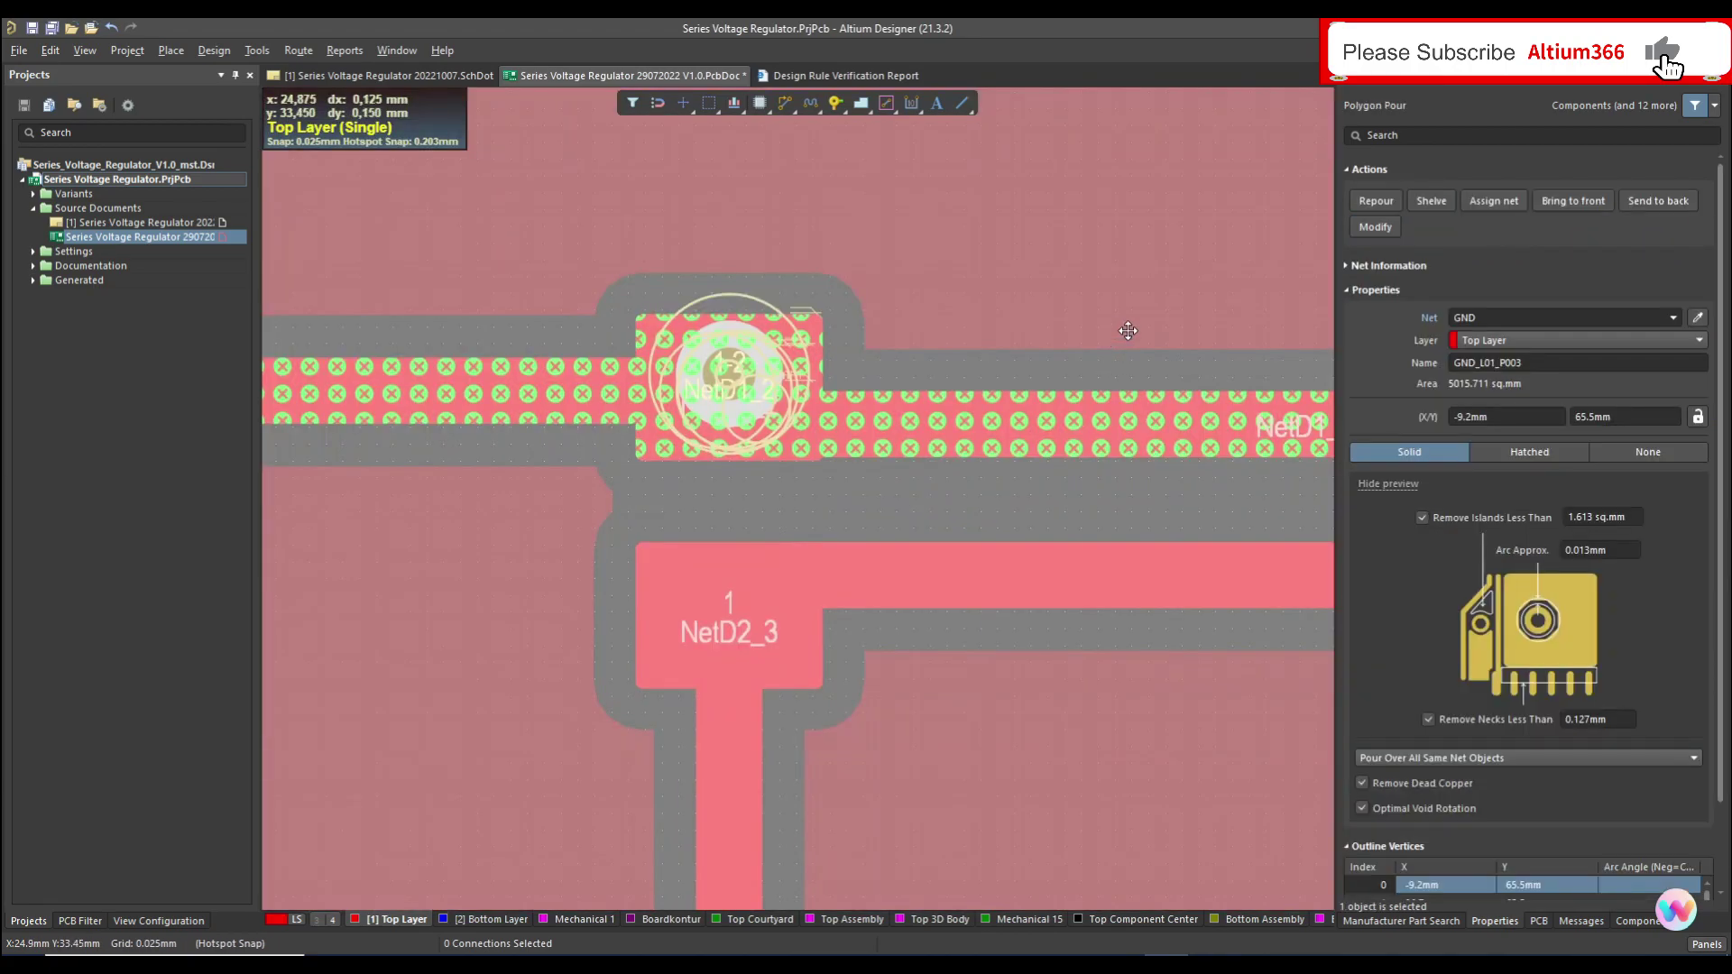
{"action": "left_click", "coordinate": [1363, 201]}
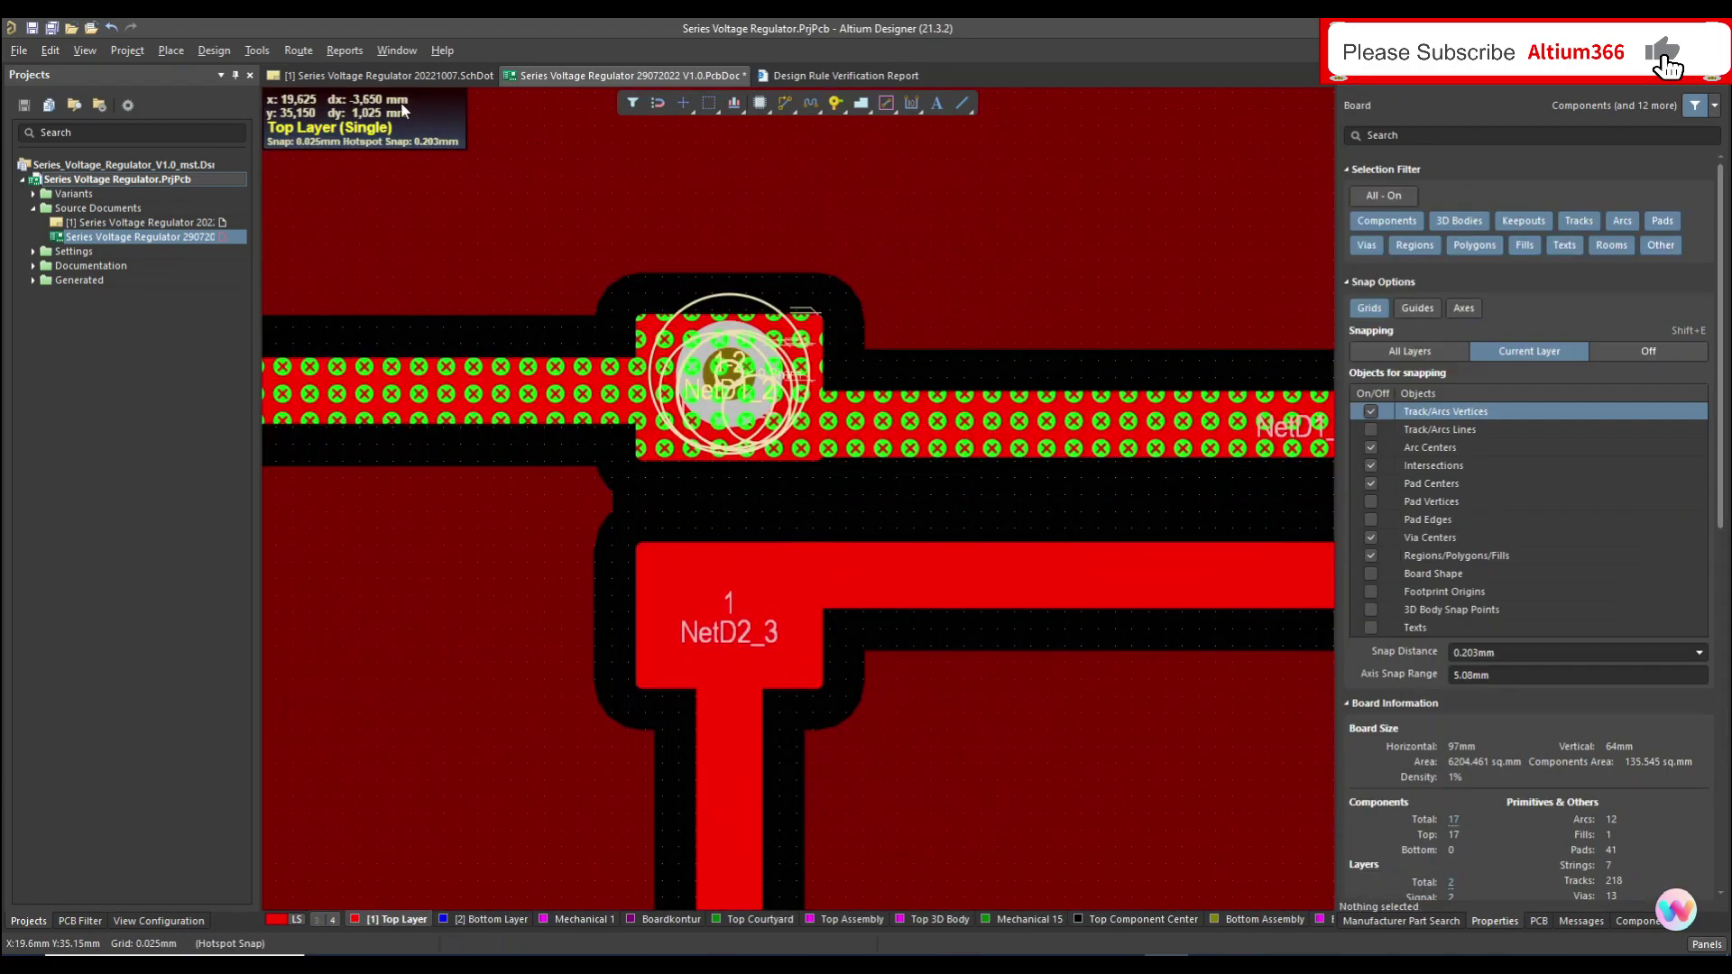
{"action": "left_click", "coordinate": [258, 51]}
{"action": "left_click", "coordinate": [307, 73]}
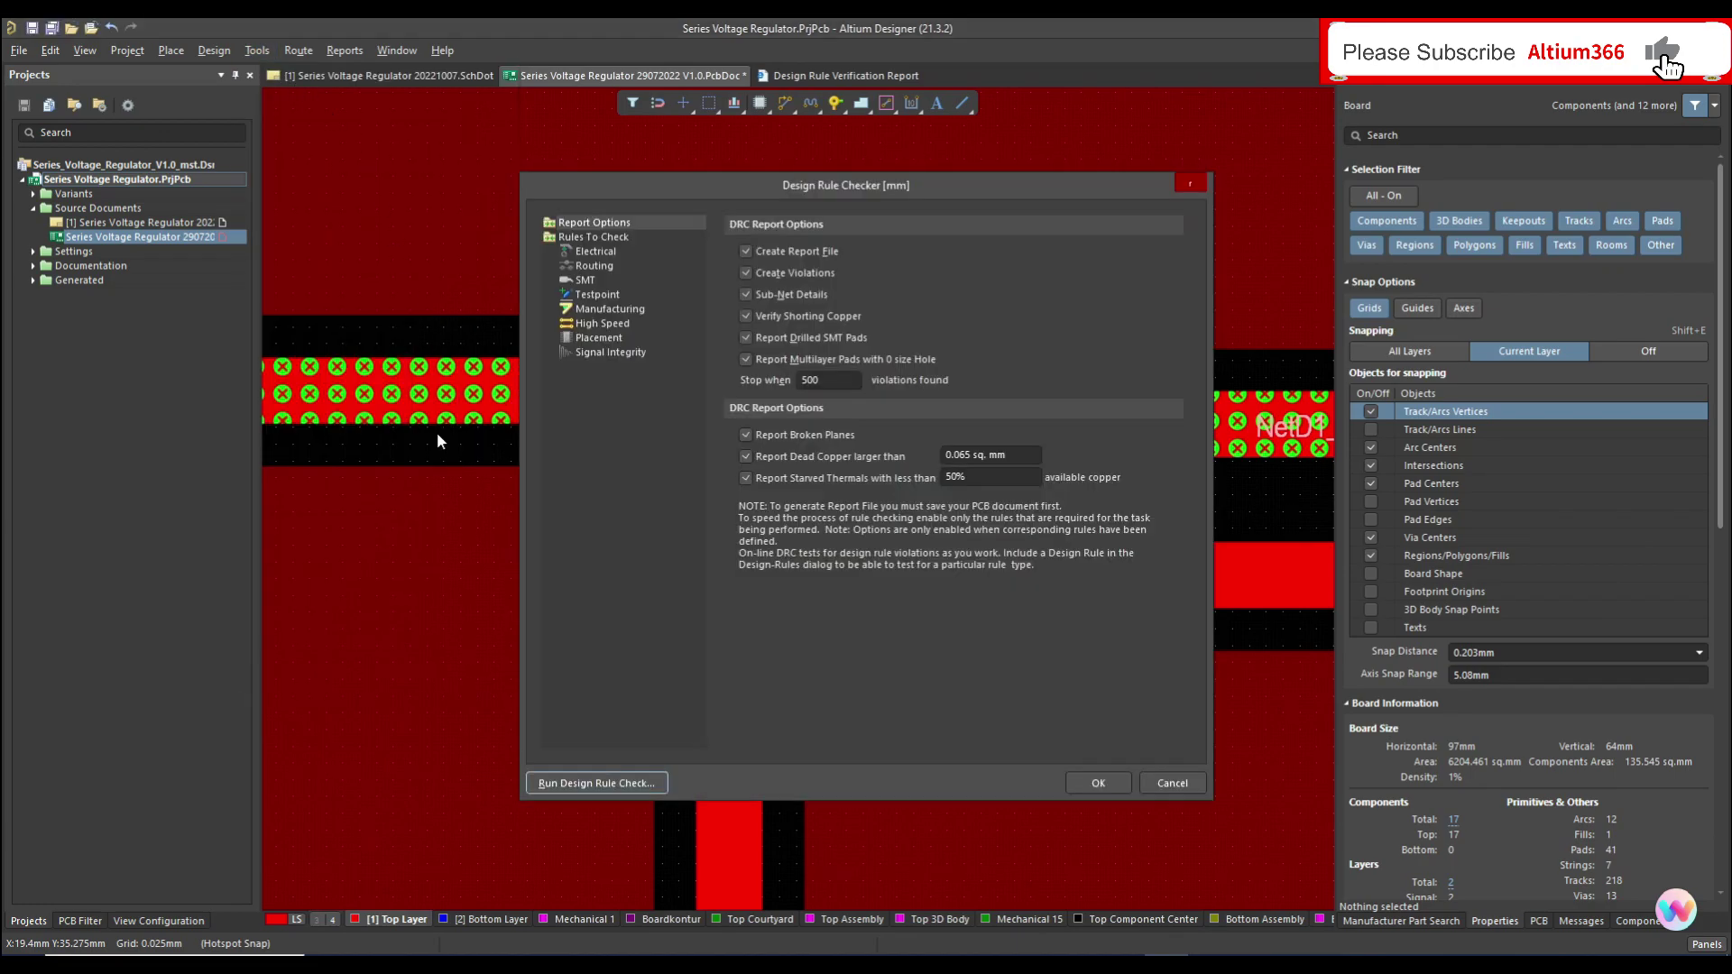
Rerun the check, now 2 violations, and jump to the via's clearance violation.
{"action": "left_click", "coordinate": [606, 781]}
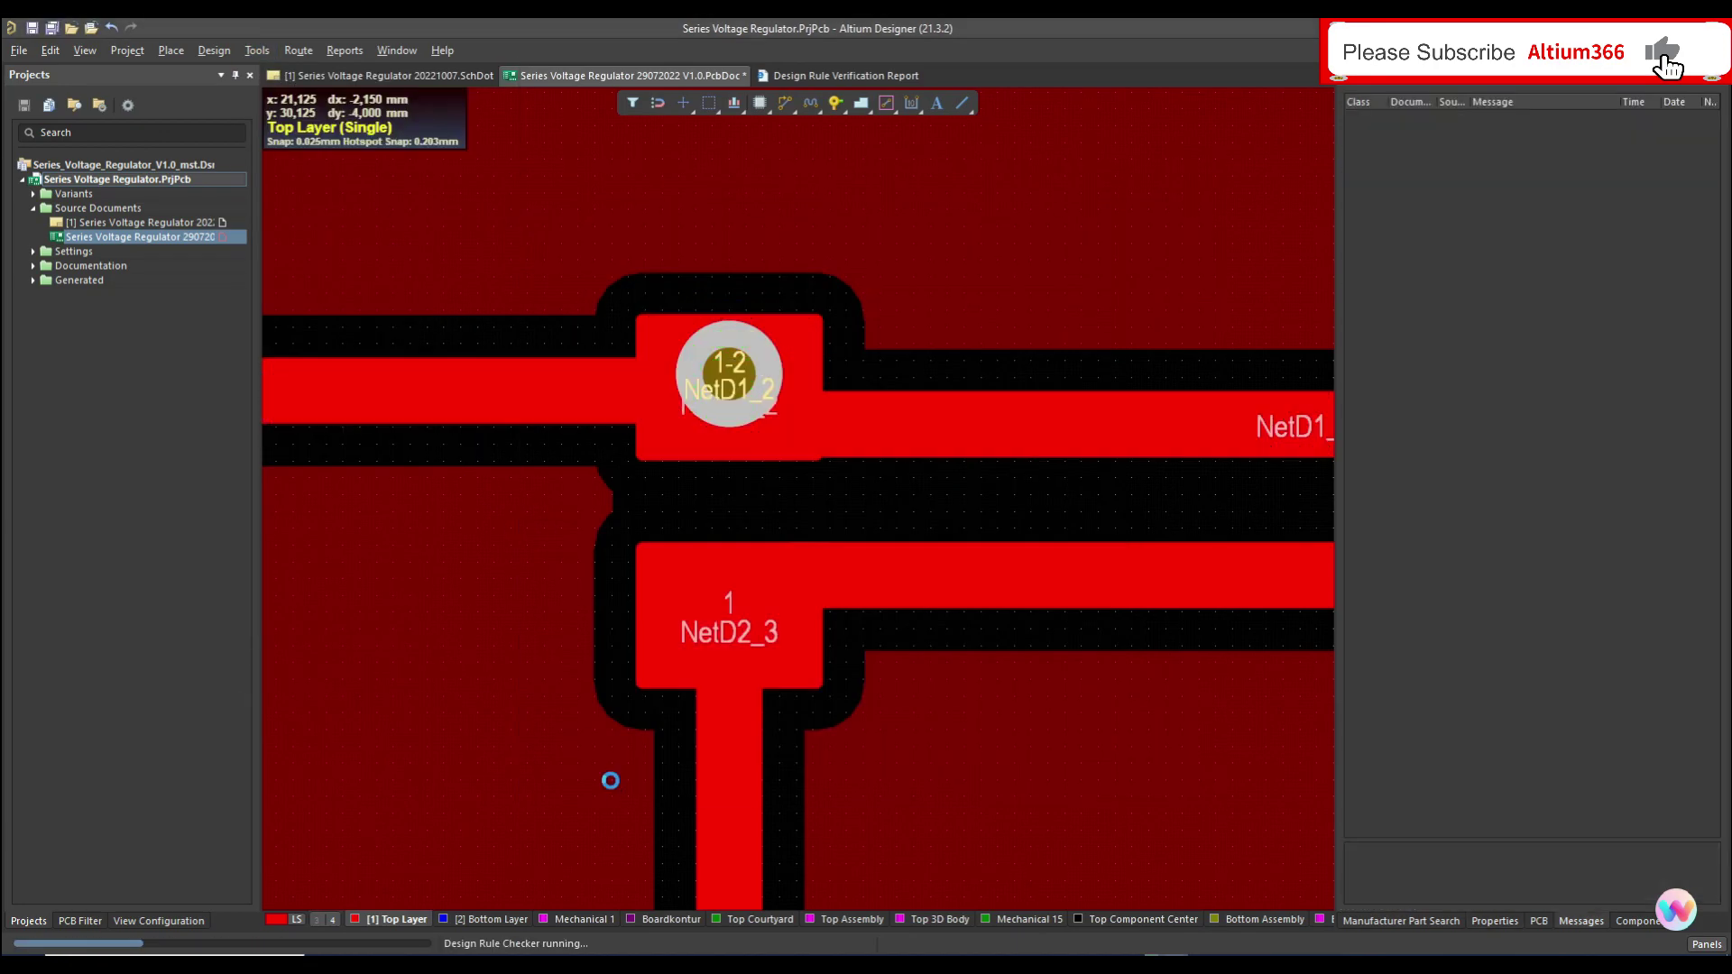
{"action": "scroll", "coordinate": [1094, 590], "scroll_direction": "up", "scroll_amount": 8}
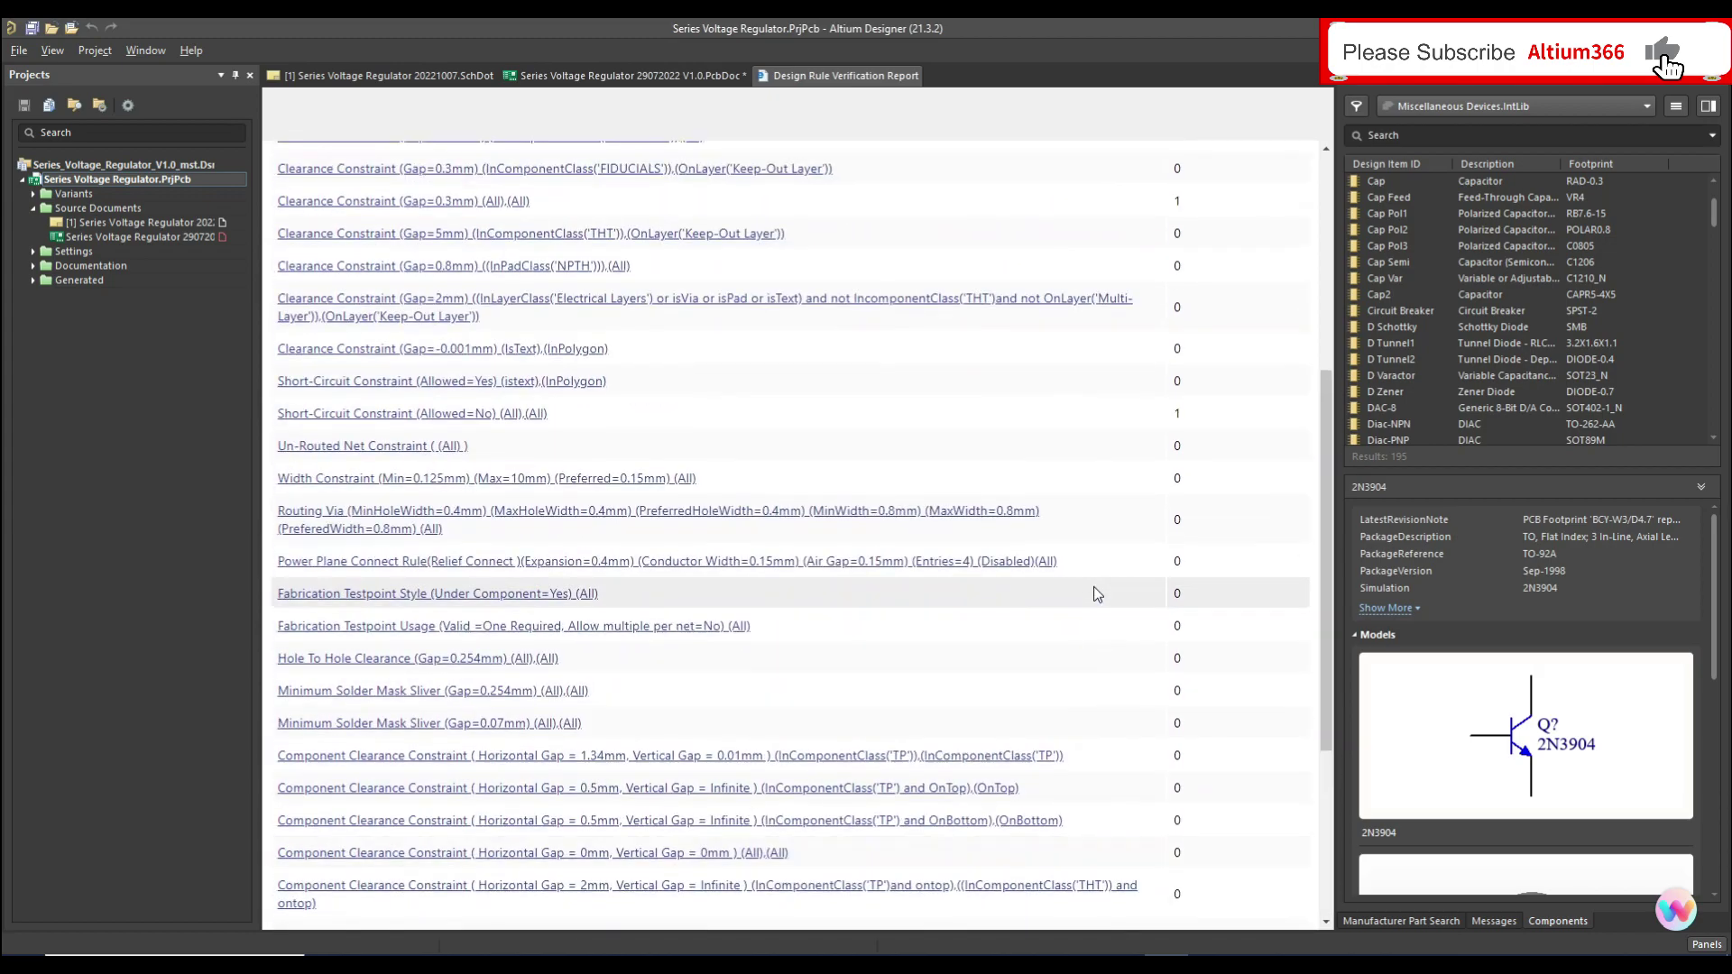
{"action": "scroll", "coordinate": [1097, 590], "scroll_direction": "down", "scroll_amount": 10}
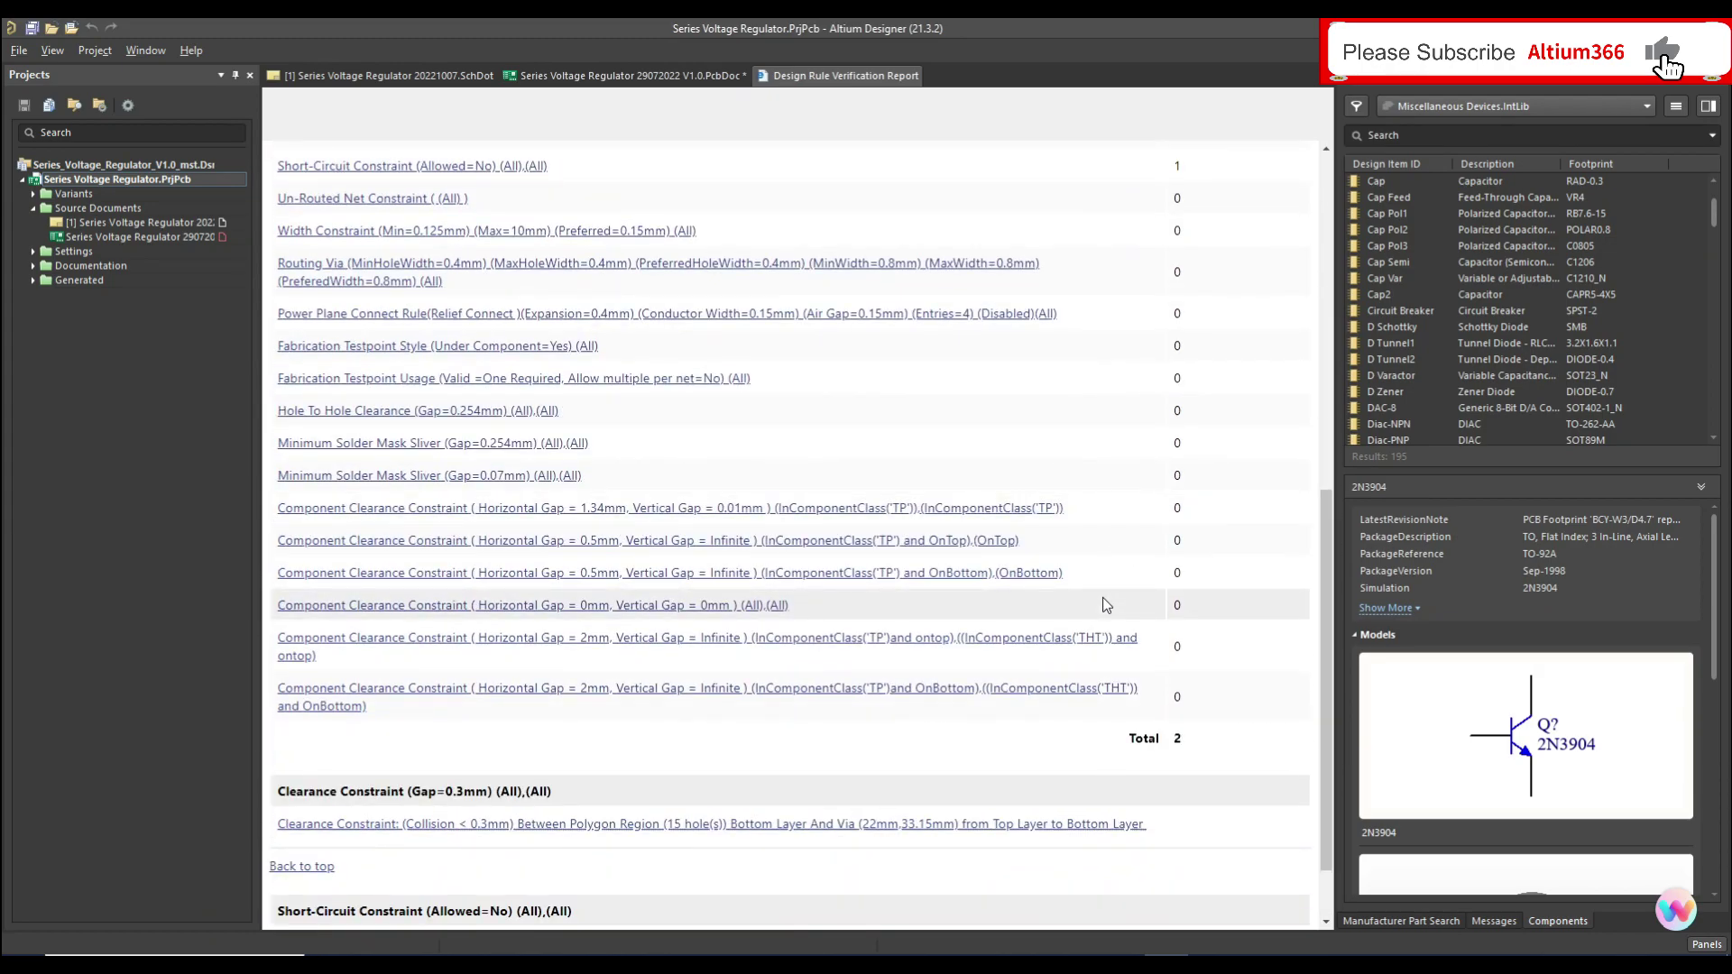
{"action": "left_click", "coordinate": [853, 825]}
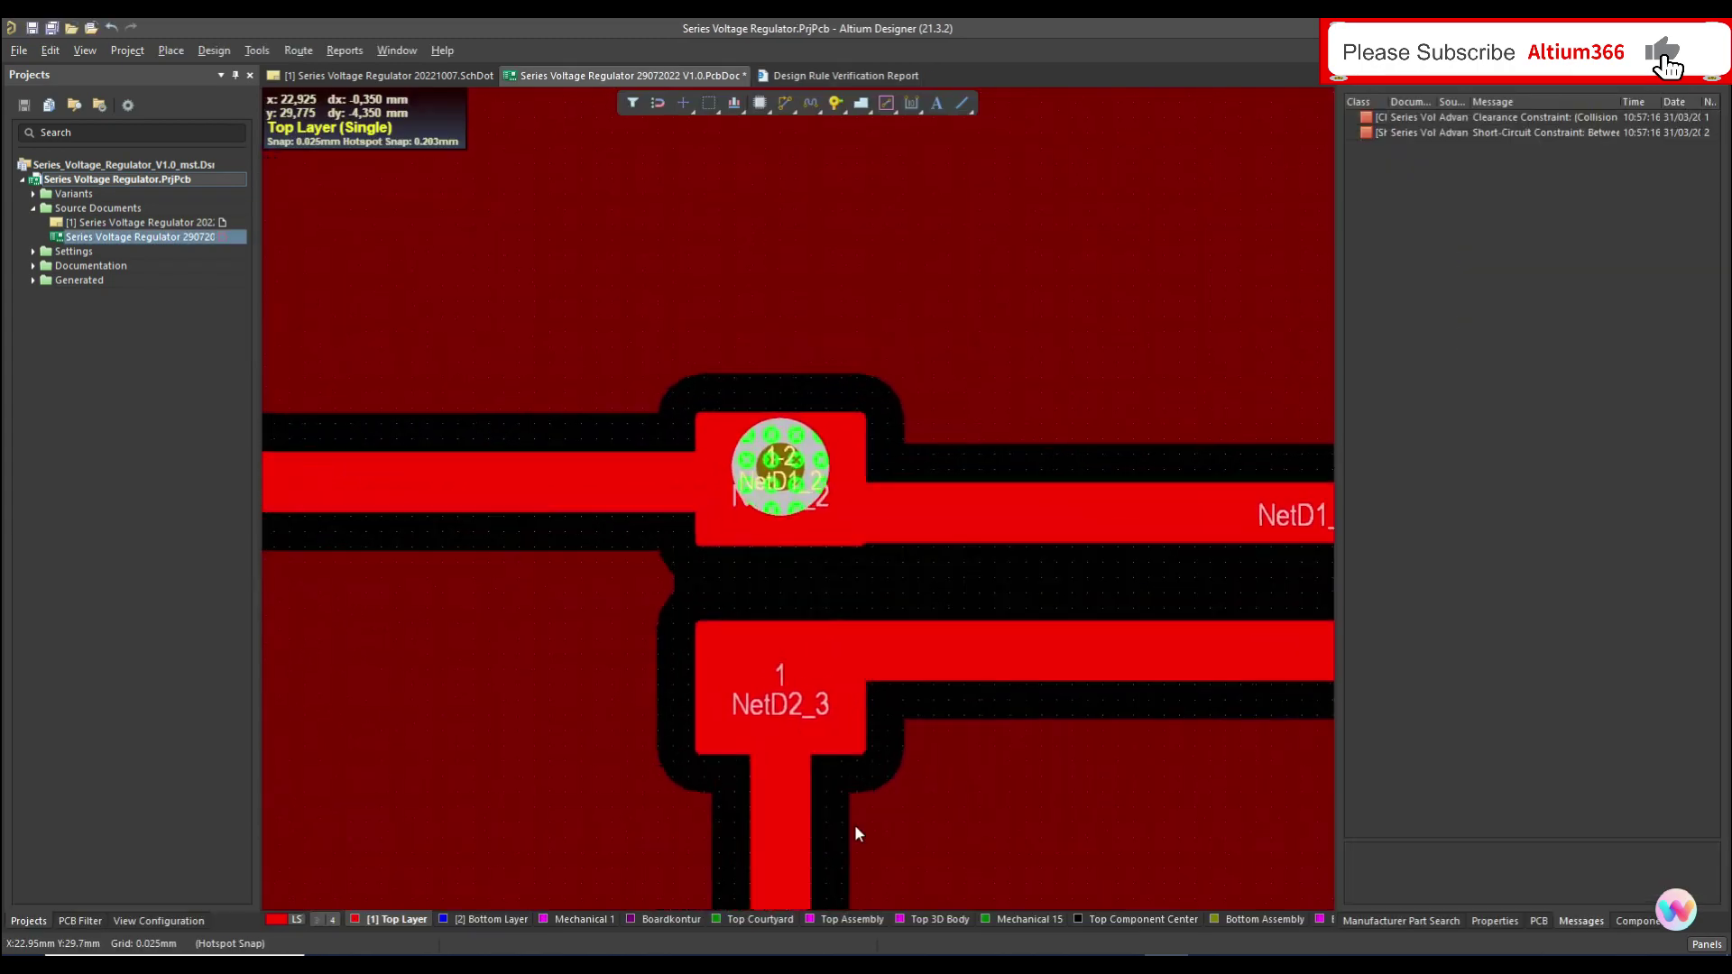
Repour the bottom-layer copper pour, then return to the Top Layer as the active layer.
{"action": "scroll", "coordinate": [859, 646], "scroll_direction": "down", "scroll_amount": 6, "text": "ctrl"}
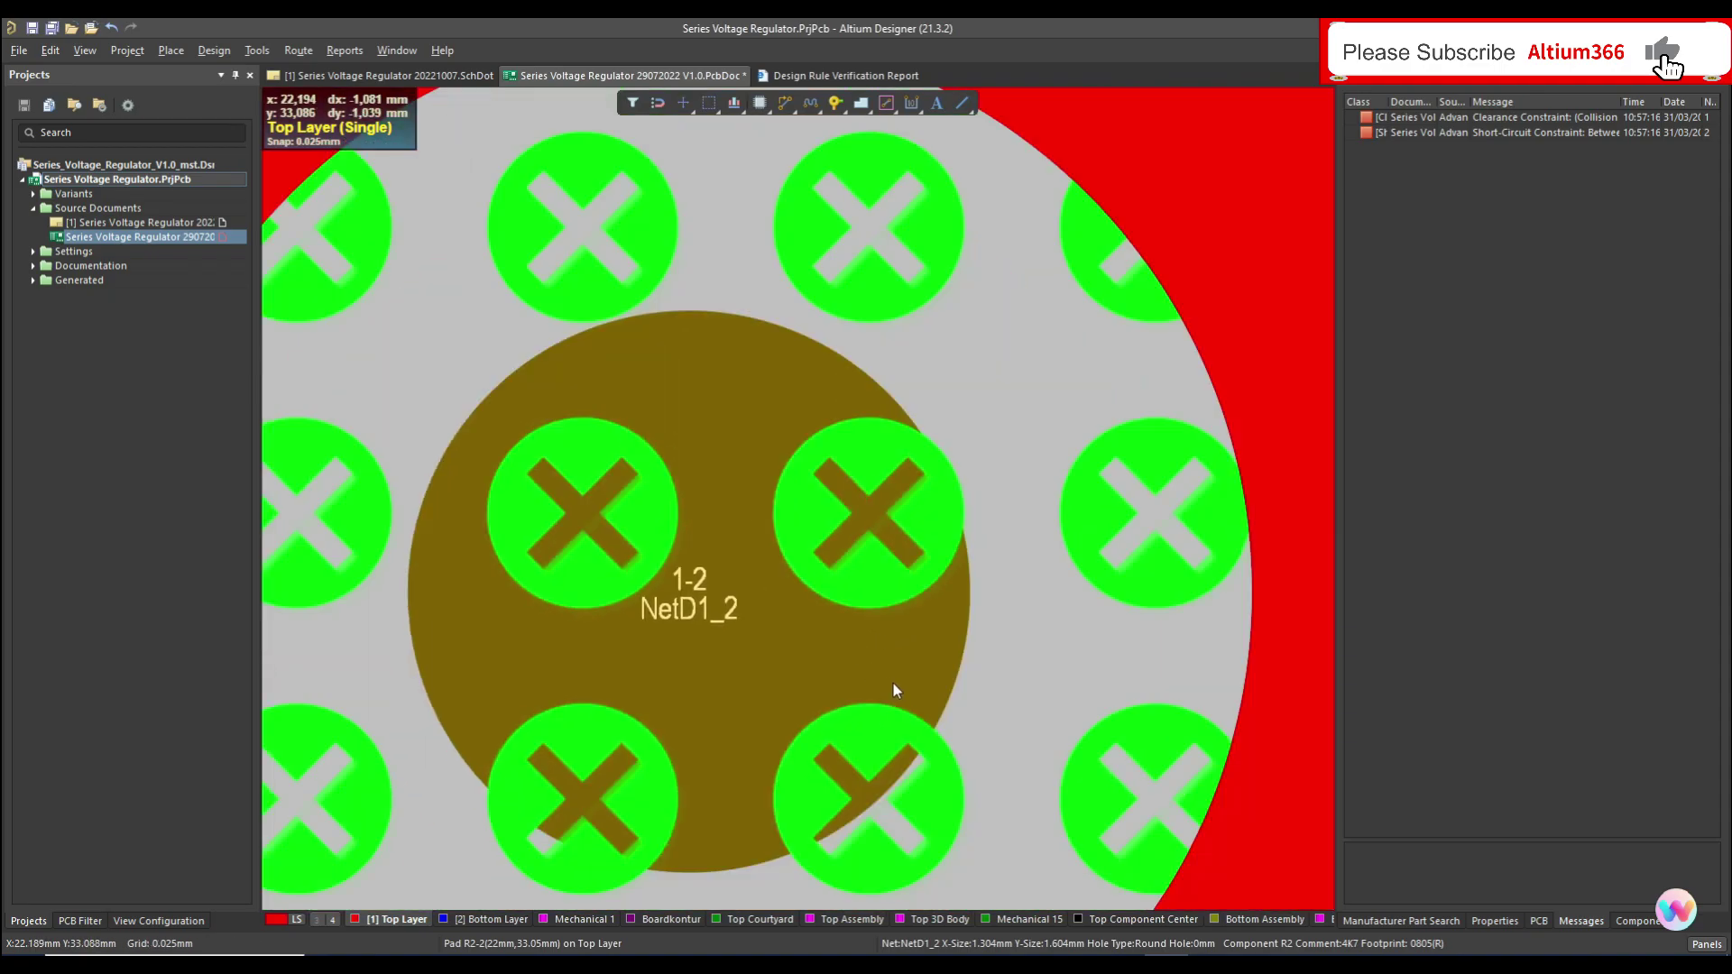
{"action": "scroll", "coordinate": [920, 690], "scroll_direction": "down", "scroll_amount": 4, "text": "ctrl"}
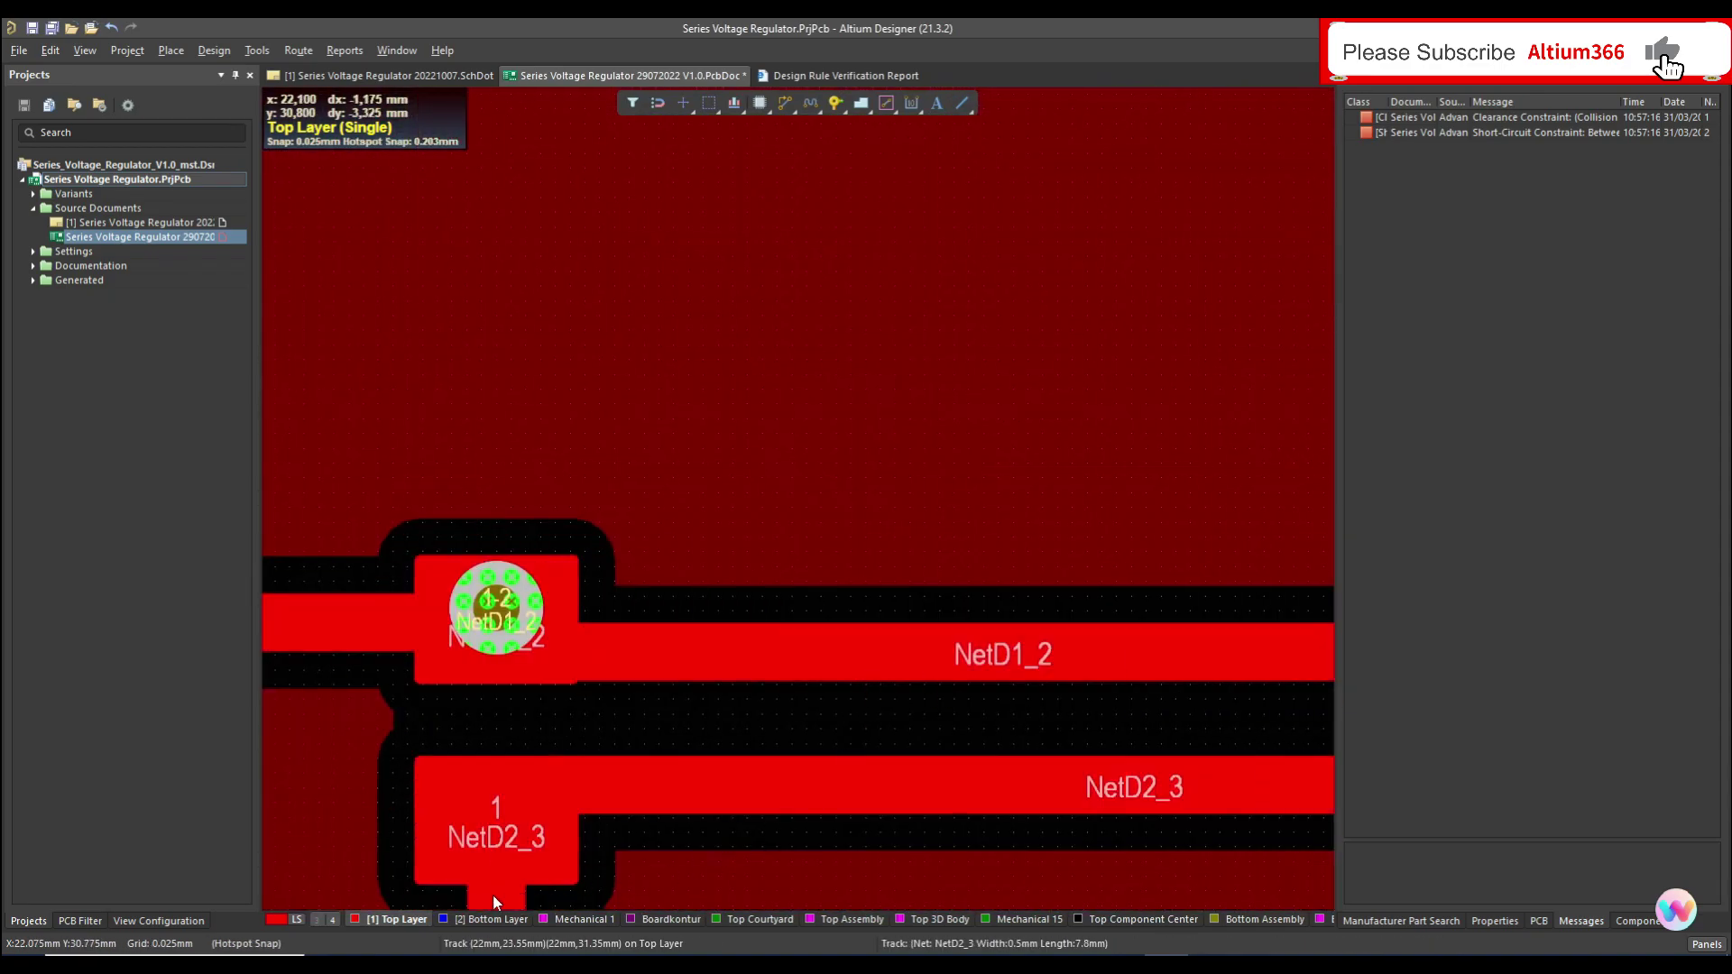
{"action": "left_click", "coordinate": [485, 919]}
{"action": "scroll", "coordinate": [864, 539], "scroll_direction": "down", "scroll_amount": 5, "text": "ctrl"}
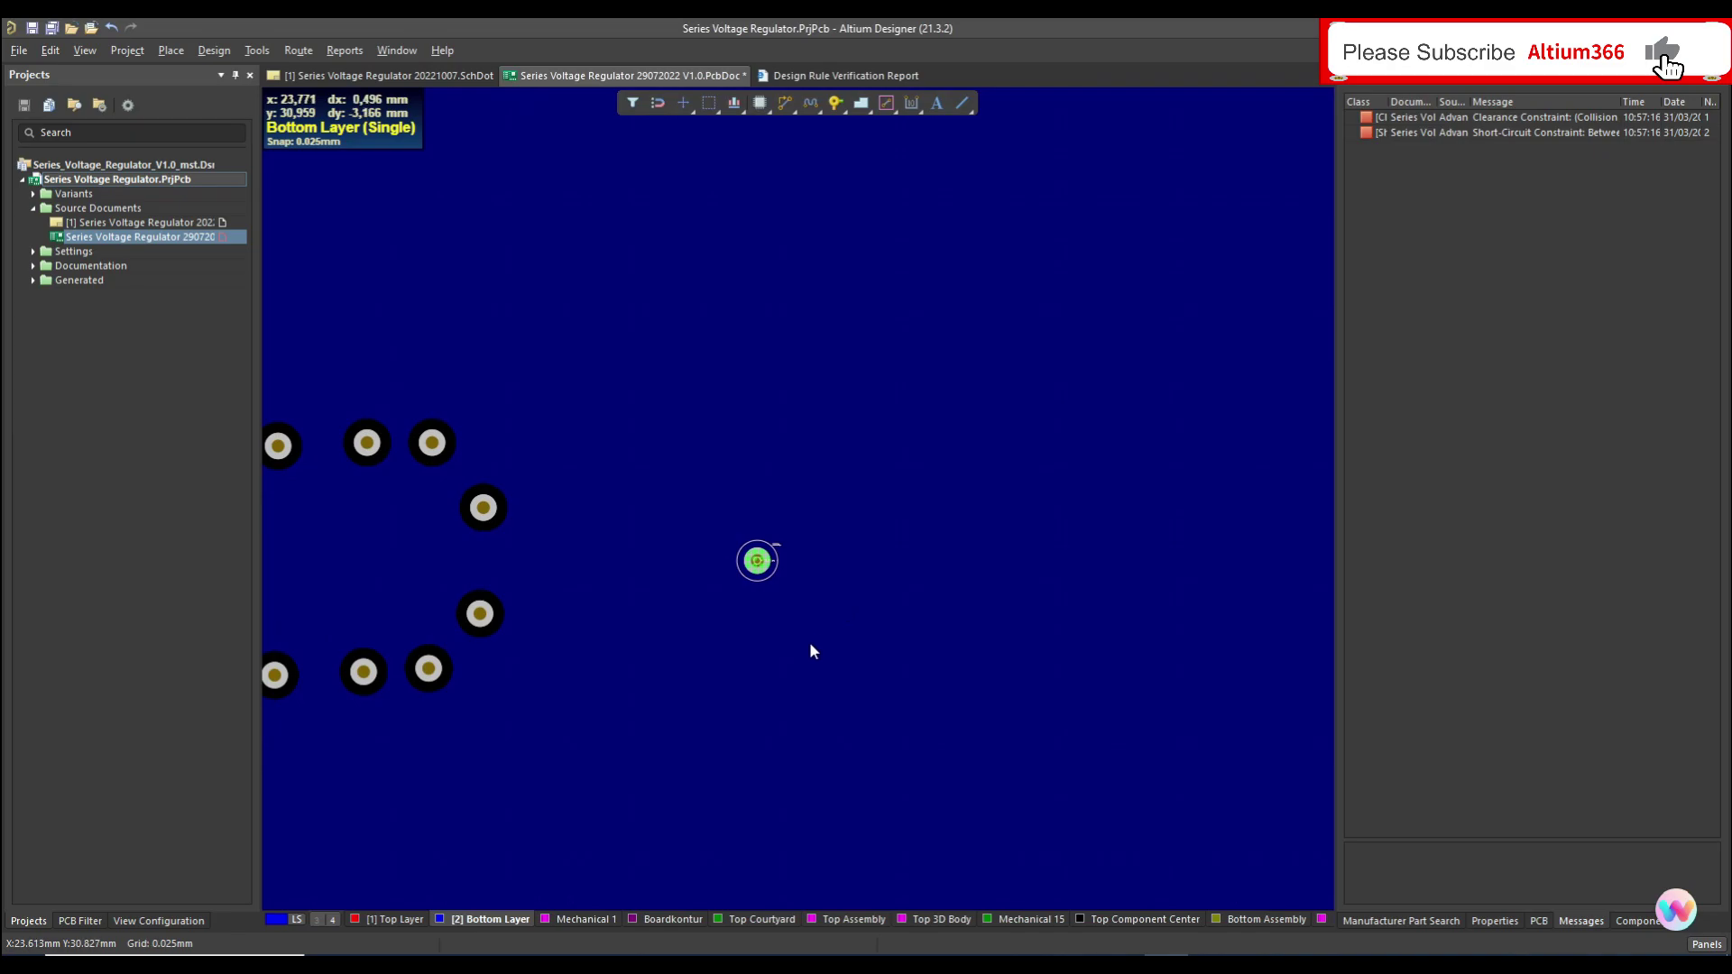
{"action": "left_click", "coordinate": [790, 650]}
{"action": "right_click", "coordinate": [790, 650]}
{"action": "mouse_move", "coordinate": [947, 402]}
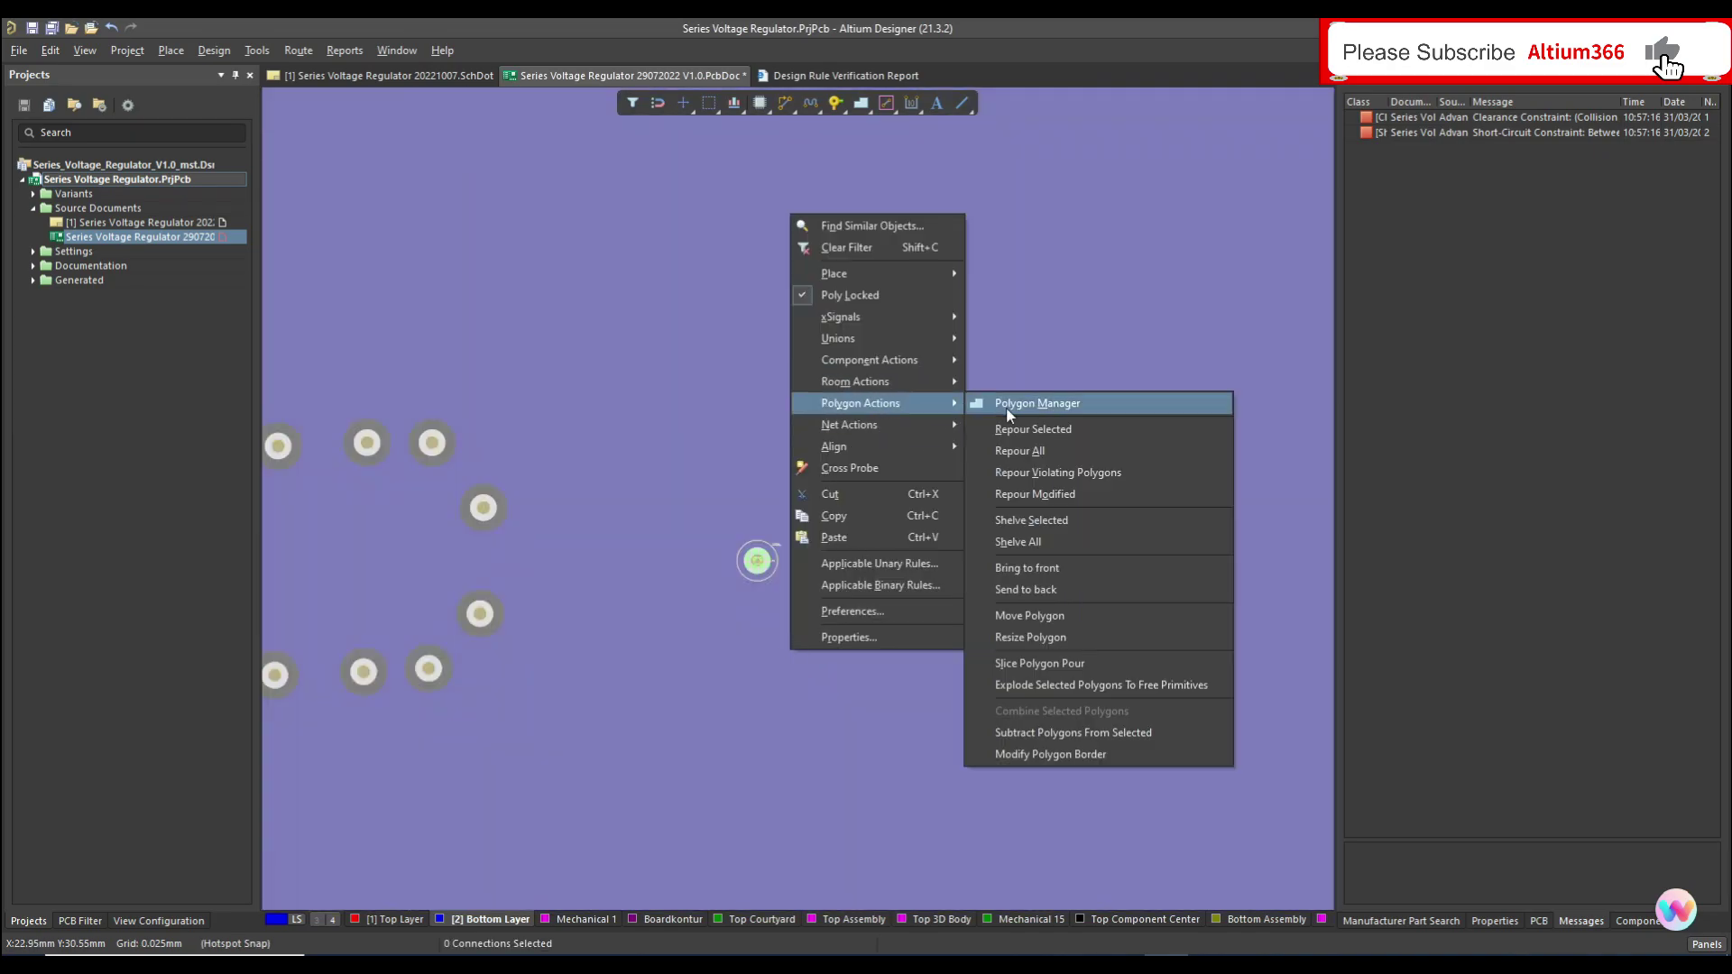
{"action": "left_click", "coordinate": [1032, 430]}
{"action": "scroll", "coordinate": [859, 533], "scroll_direction": "down", "scroll_amount": 2, "text": "ctrl"}
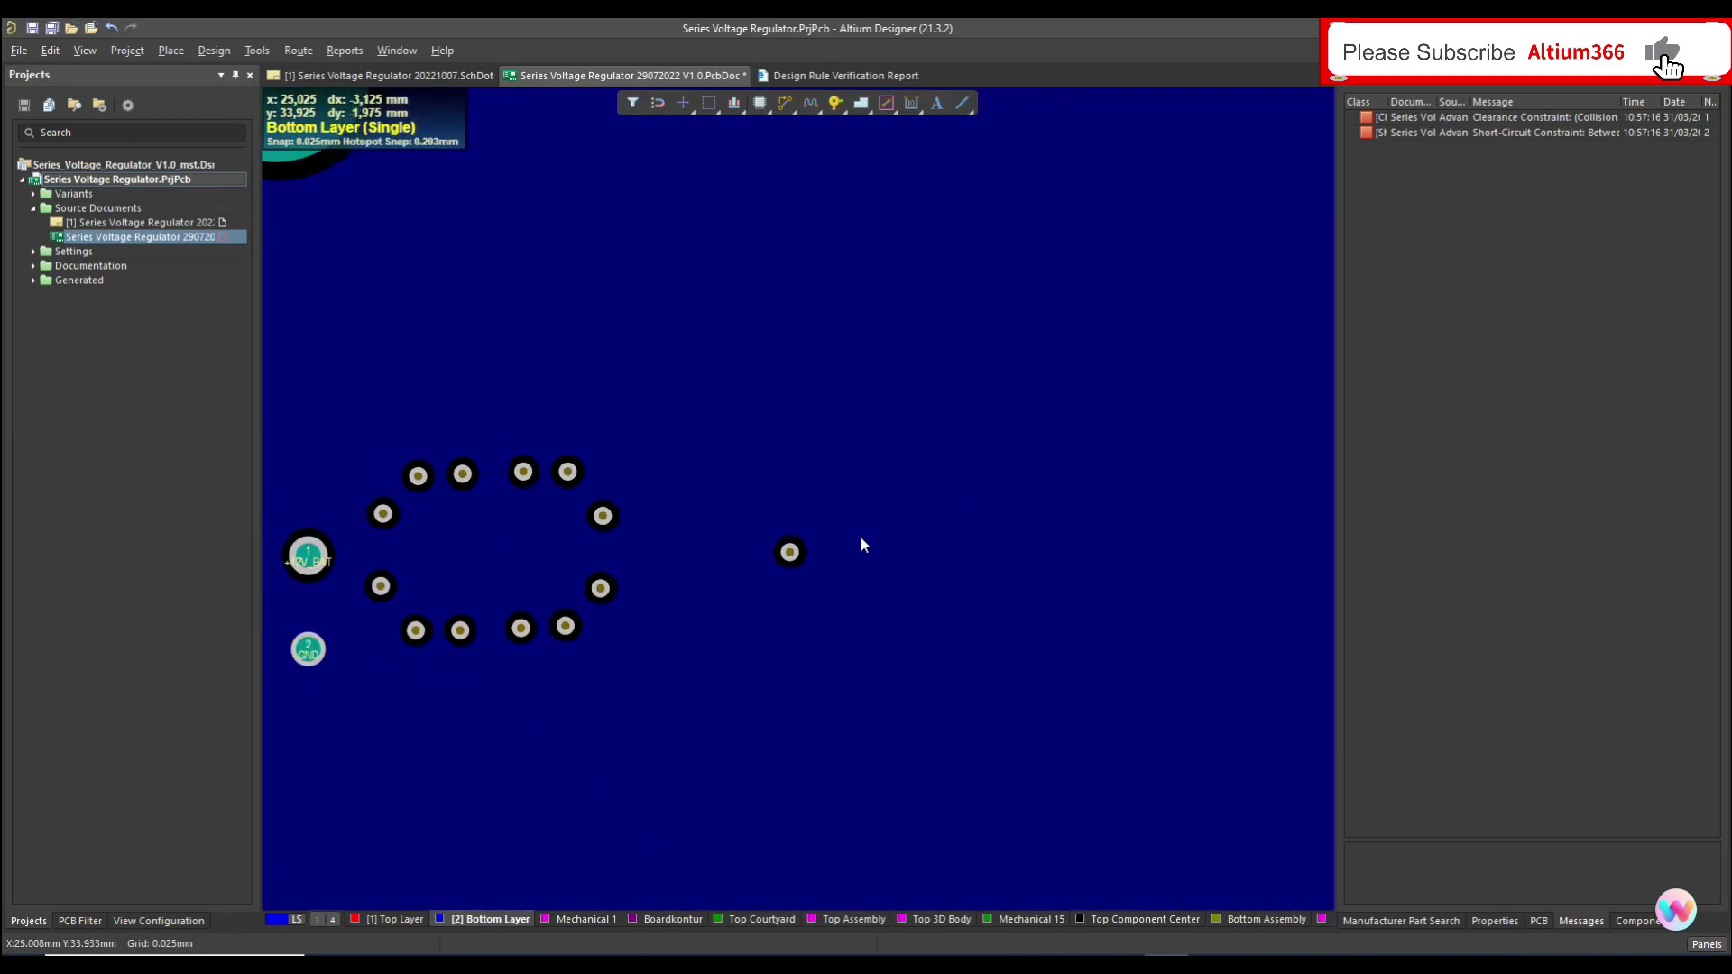
{"action": "left_click", "coordinate": [420, 919]}
Zoom to the R2 pads and run a fresh design rule check showing 0 violations.
{"action": "scroll", "coordinate": [771, 635], "scroll_direction": "down", "scroll_amount": 2, "text": "ctrl"}
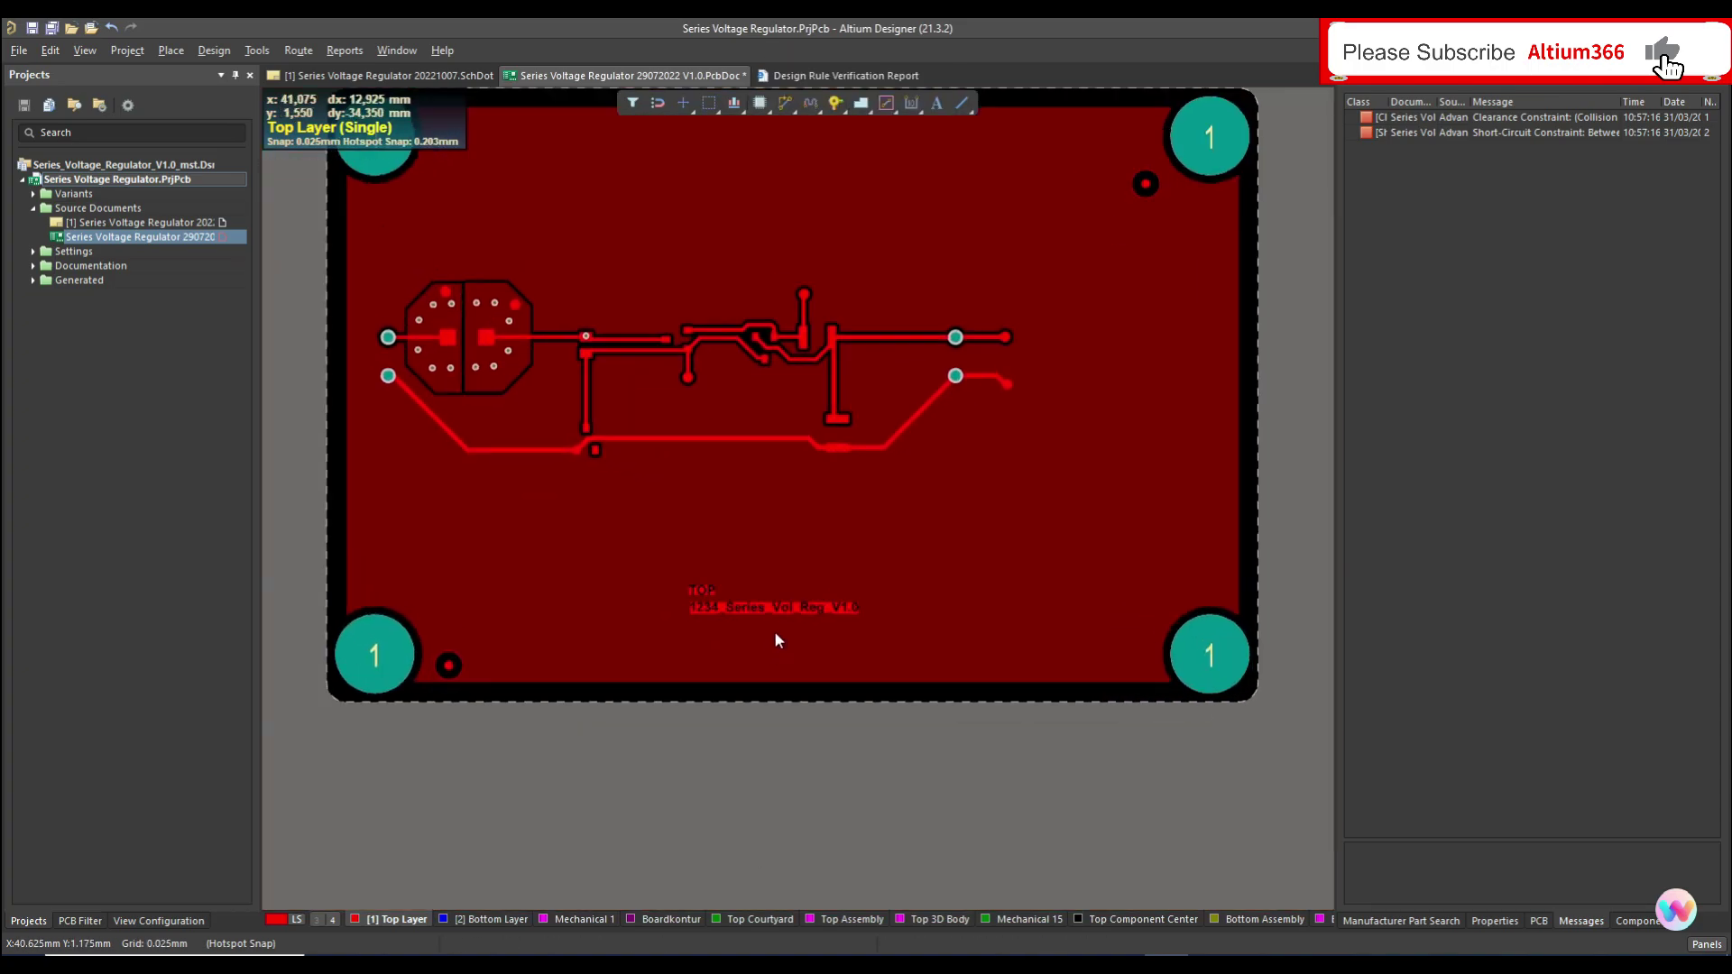
{"action": "scroll", "coordinate": [550, 317], "scroll_direction": "up", "scroll_amount": 5, "text": "ctrl"}
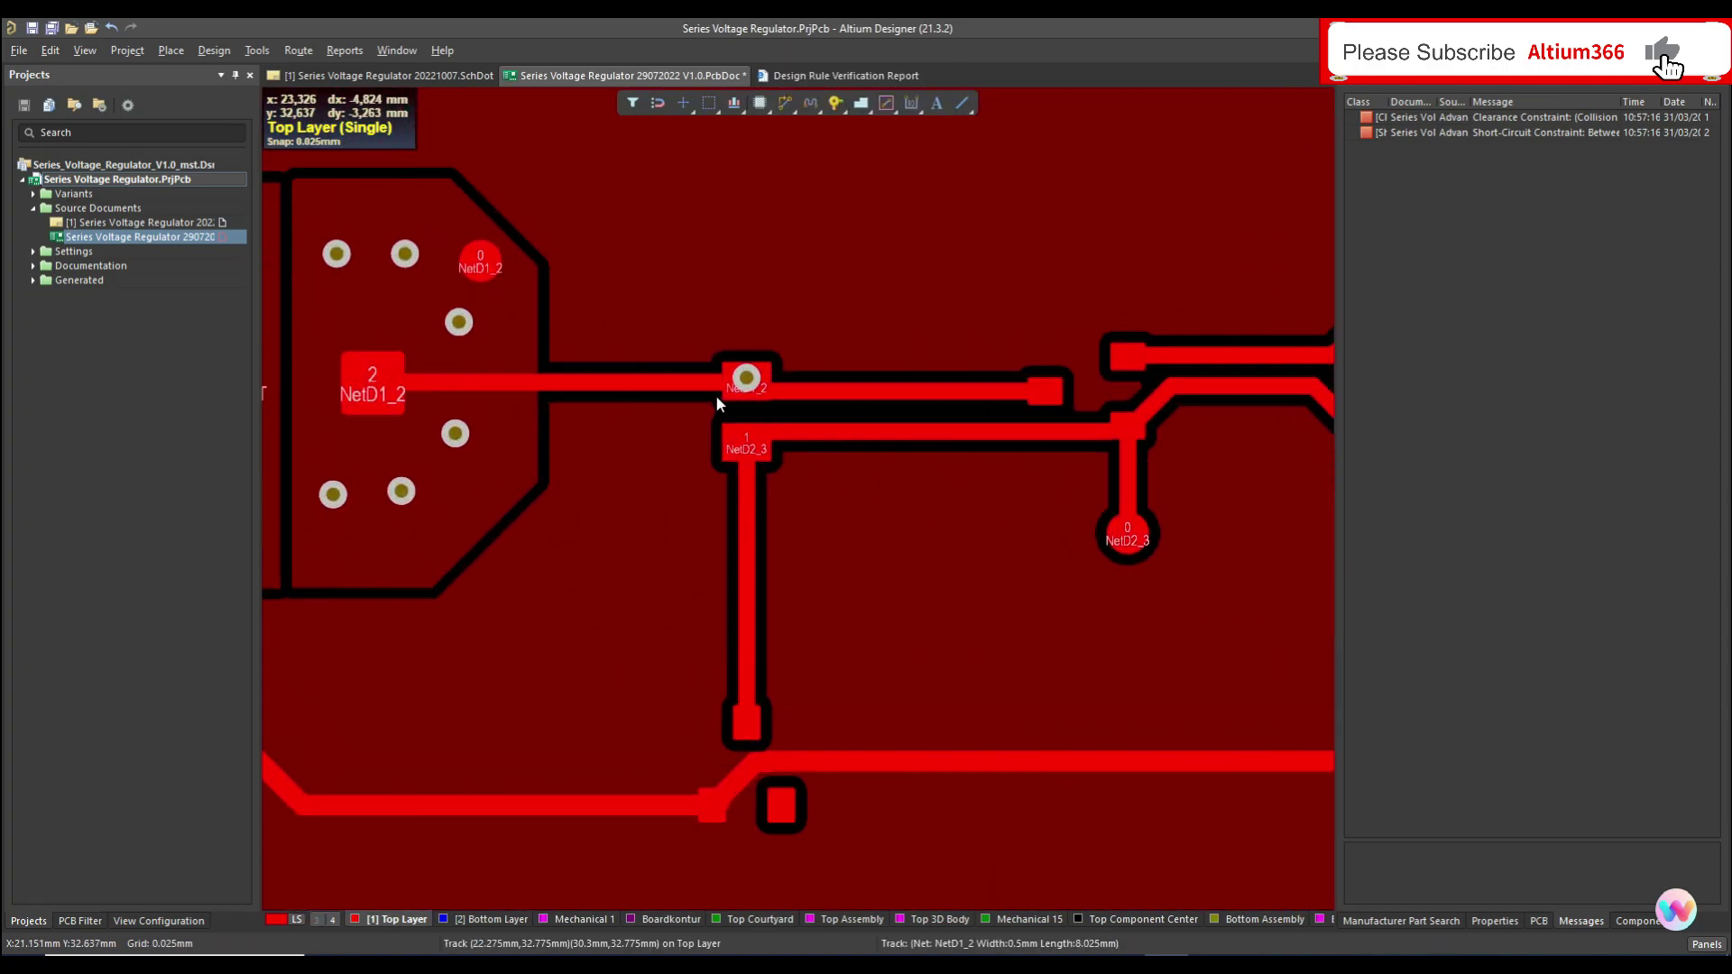
{"action": "scroll", "coordinate": [920, 367], "scroll_direction": "up", "scroll_amount": 2, "text": "ctrl"}
{"action": "left_click", "coordinate": [258, 50]}
{"action": "left_click", "coordinate": [311, 107]}
{"action": "left_click", "coordinate": [586, 775]}
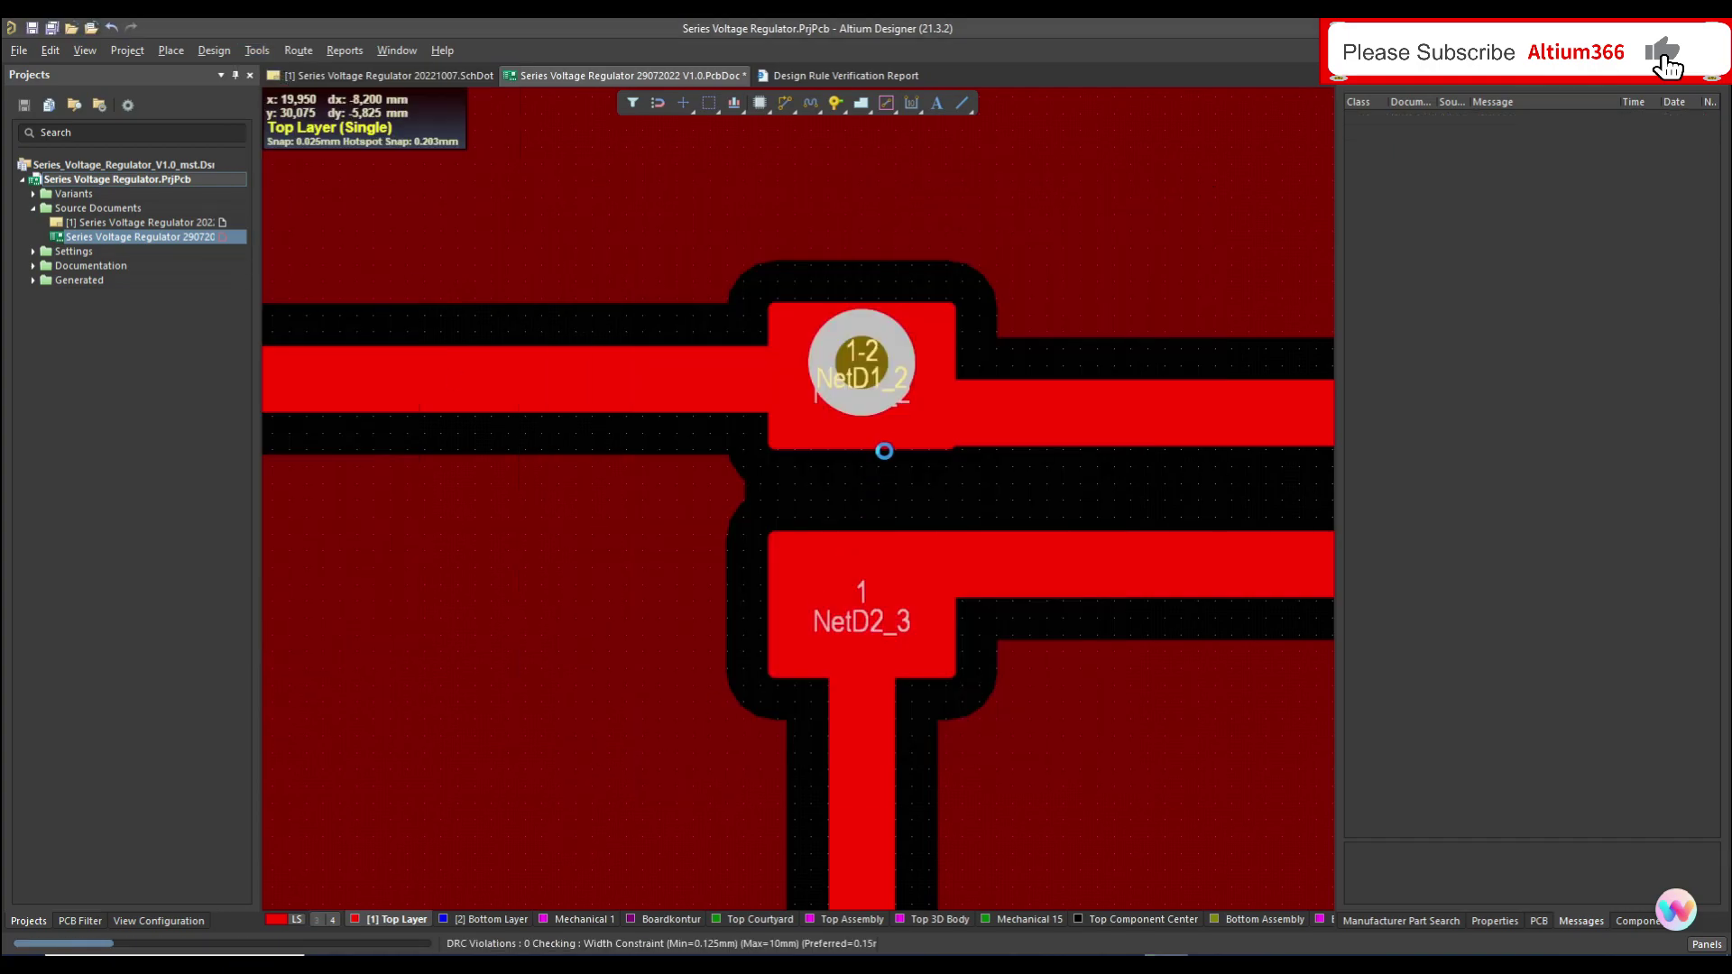
{"action": "scroll", "coordinate": [890, 446], "scroll_direction": "down", "scroll_amount": 6}
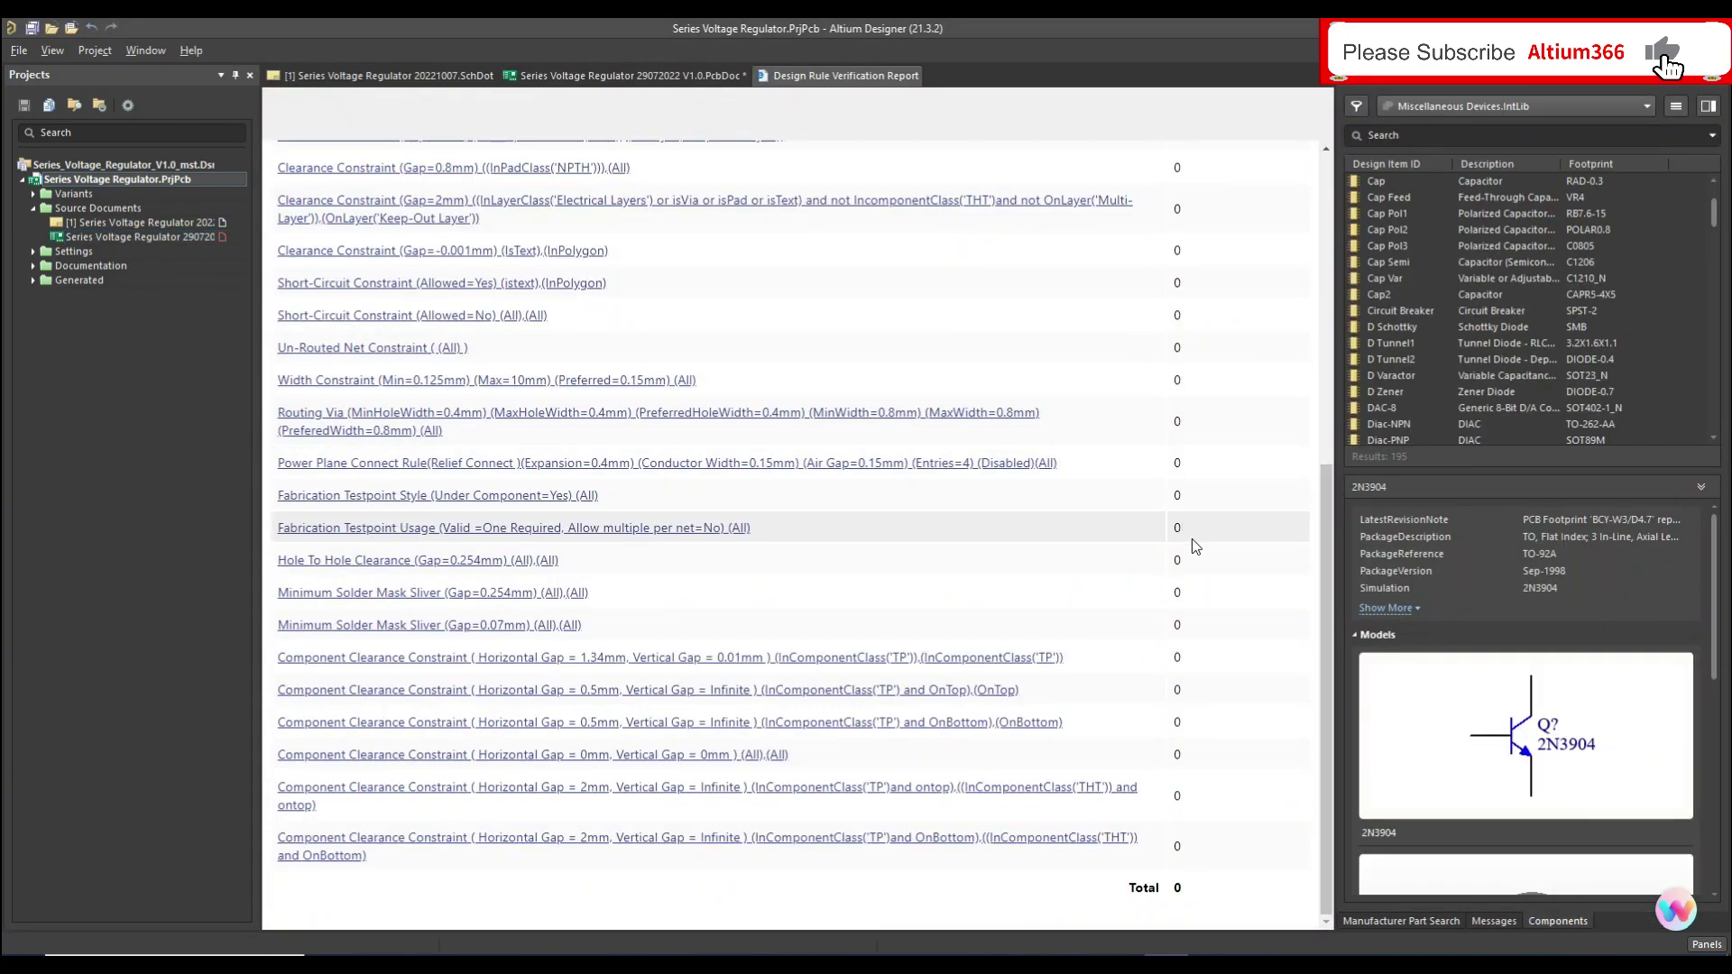
{"action": "scroll", "coordinate": [1193, 533], "scroll_direction": "up", "scroll_amount": 6}
{"action": "right_click", "coordinate": [843, 83]}
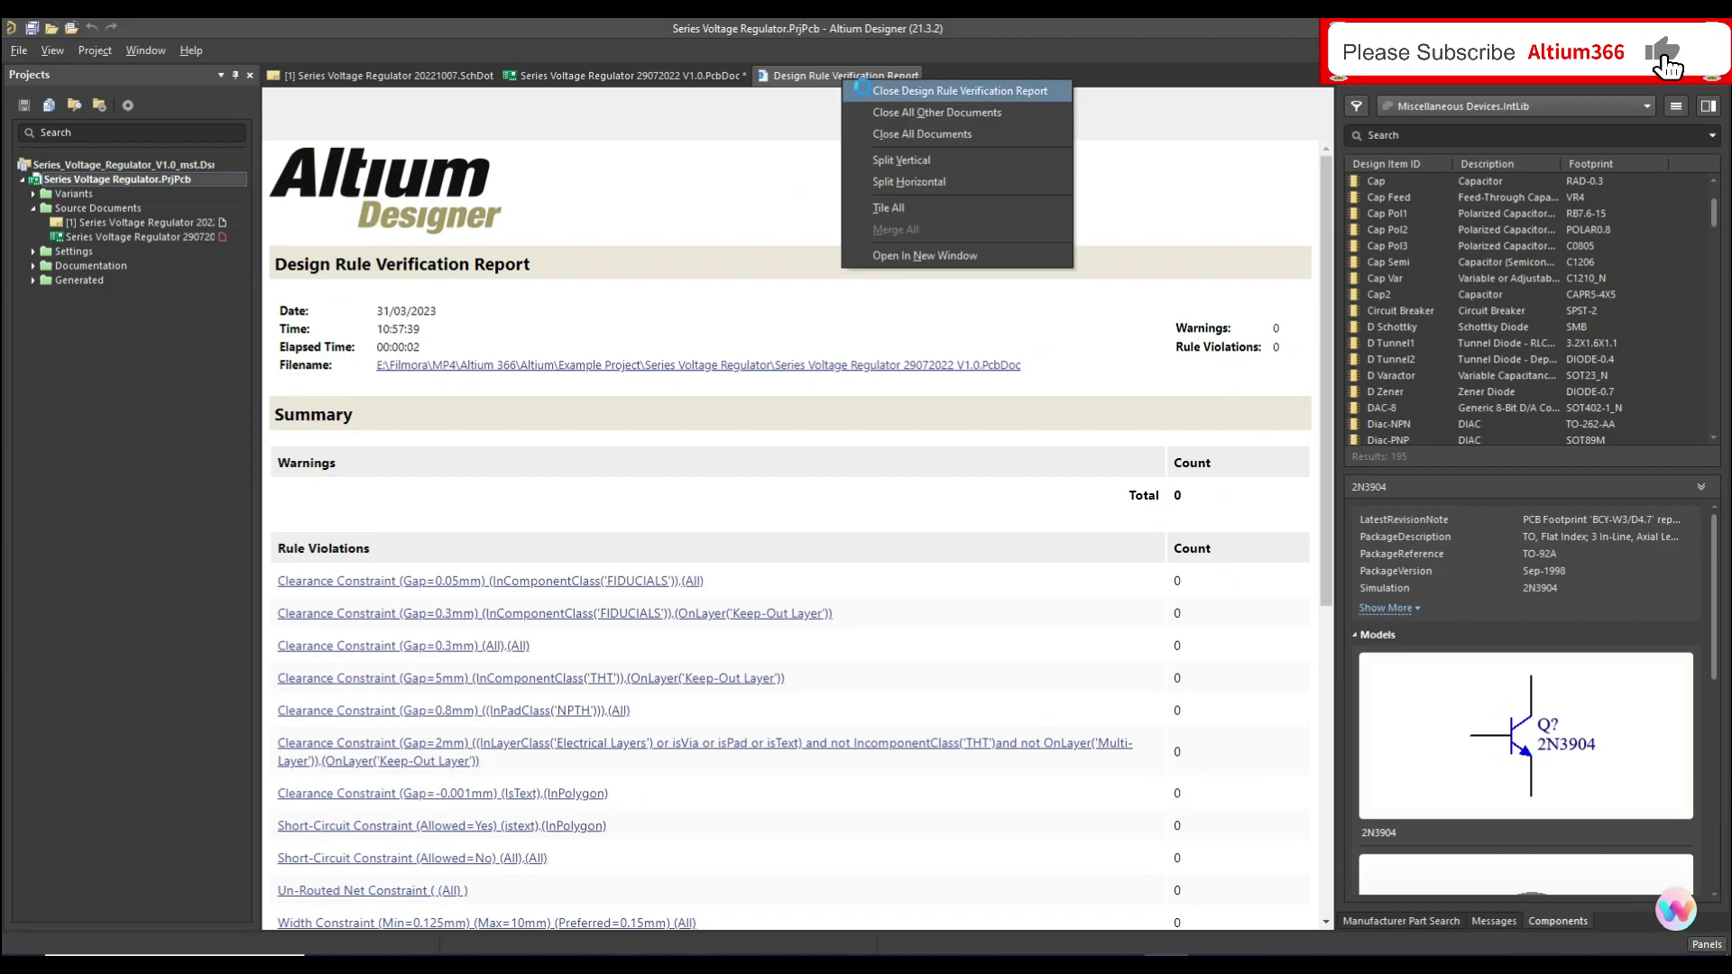
Close the Design Rule Verification Report and open the Design > Rules editor.
{"action": "left_click", "coordinate": [911, 90]}
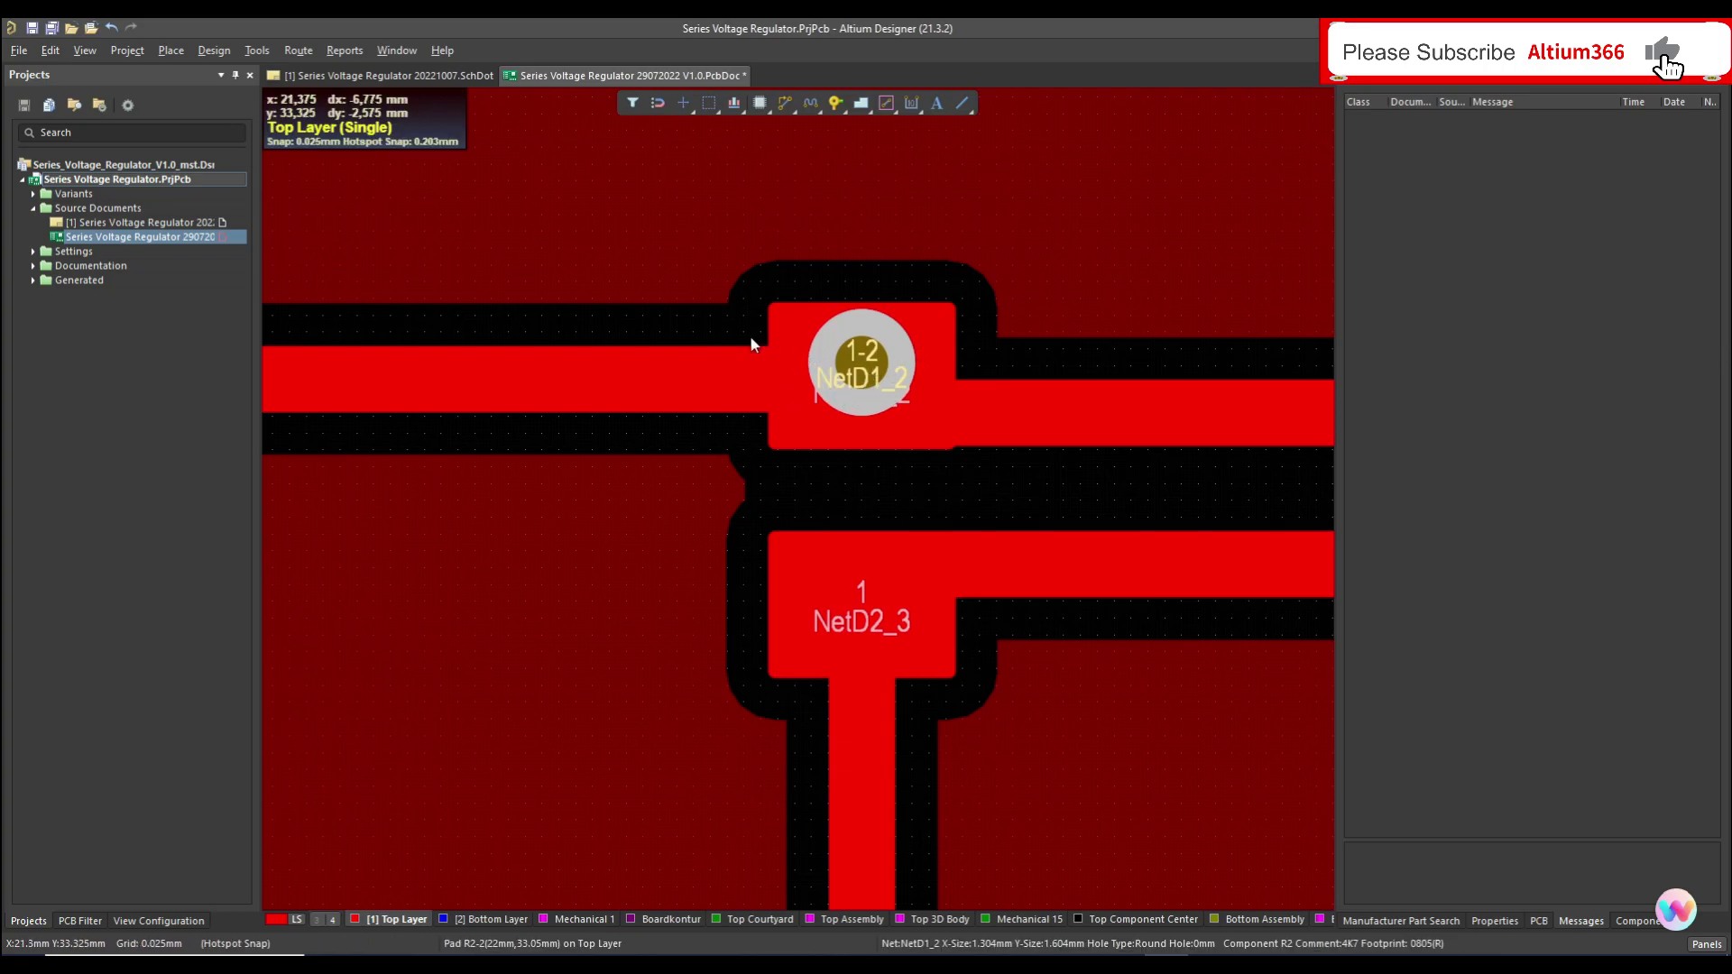
{"action": "left_click", "coordinate": [214, 50]}
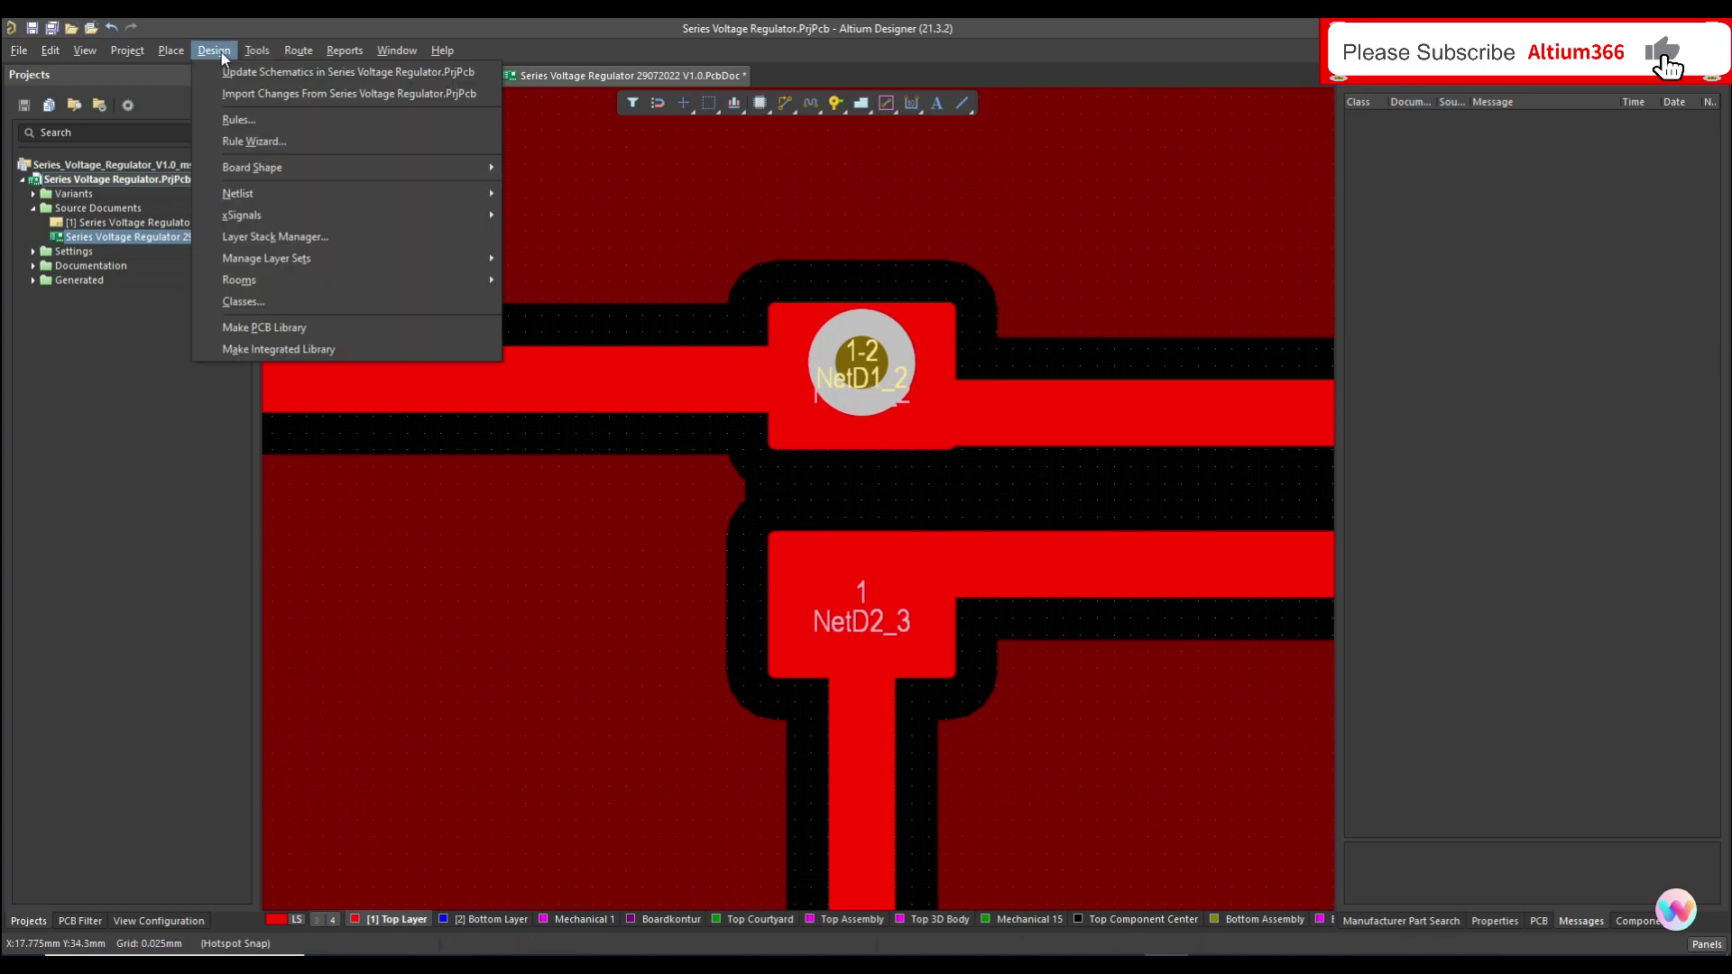
{"action": "left_click", "coordinate": [239, 119]}
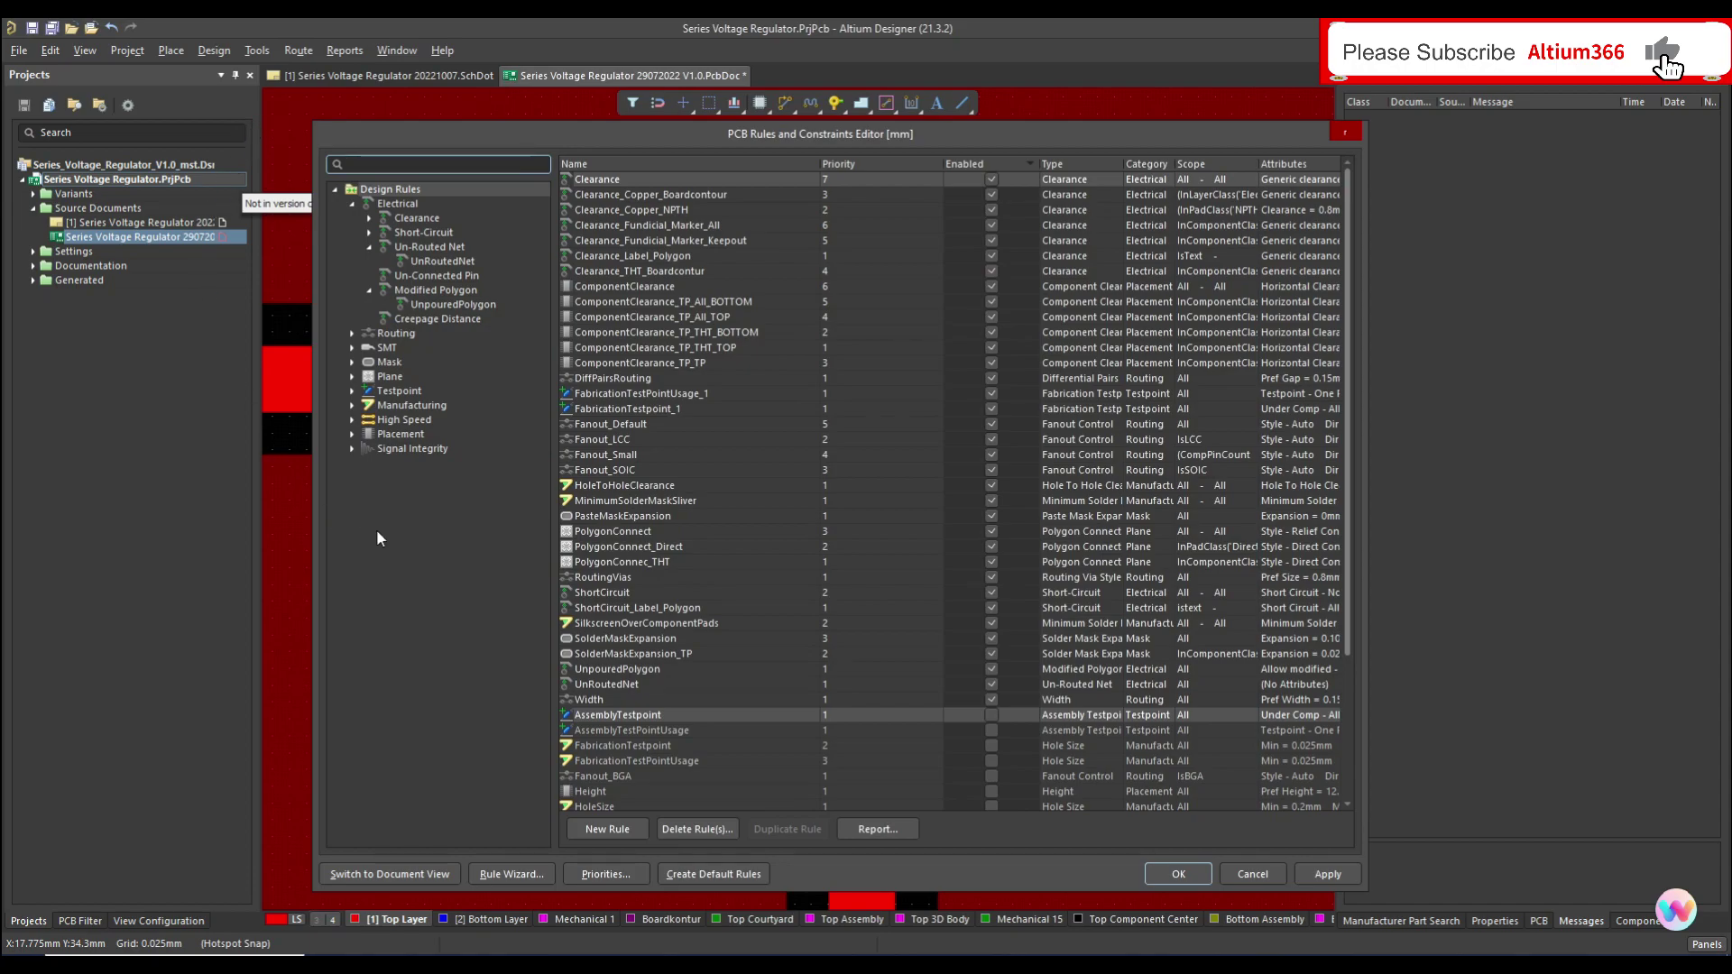
Create a ViasUnderSMD rule scoped to All with vias under SMD pads disallowed, and apply it.
{"action": "left_click", "coordinate": [351, 420]}
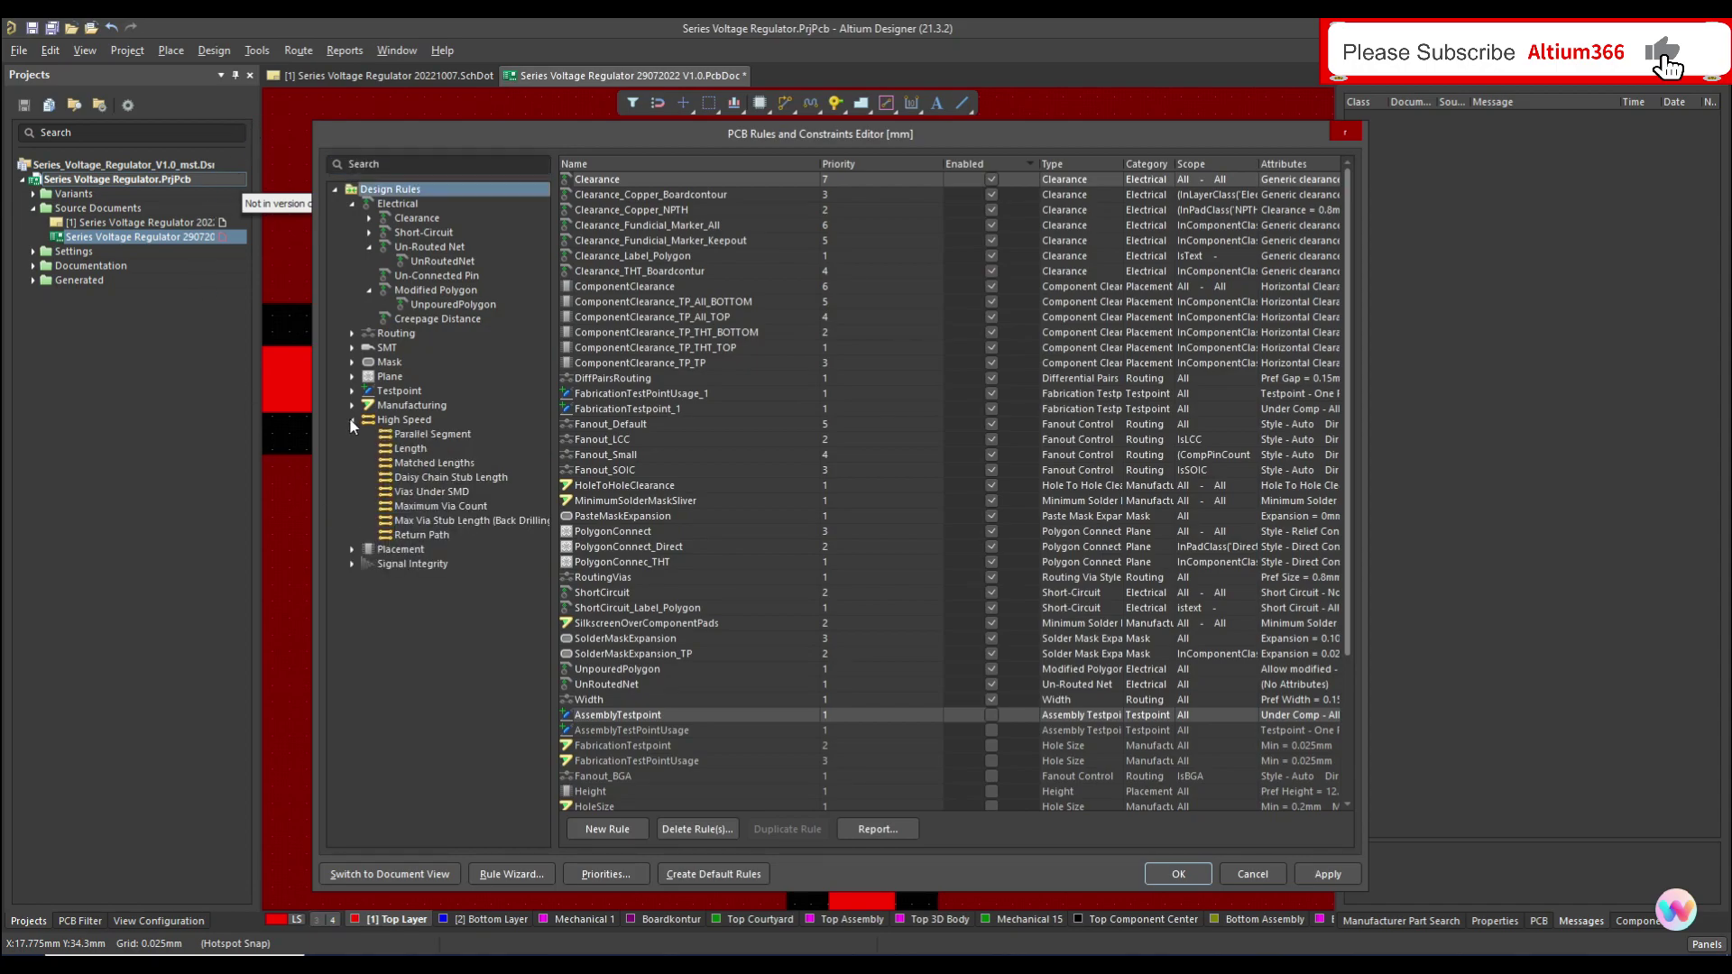
{"action": "left_click", "coordinate": [431, 498]}
{"action": "right_click", "coordinate": [431, 498]}
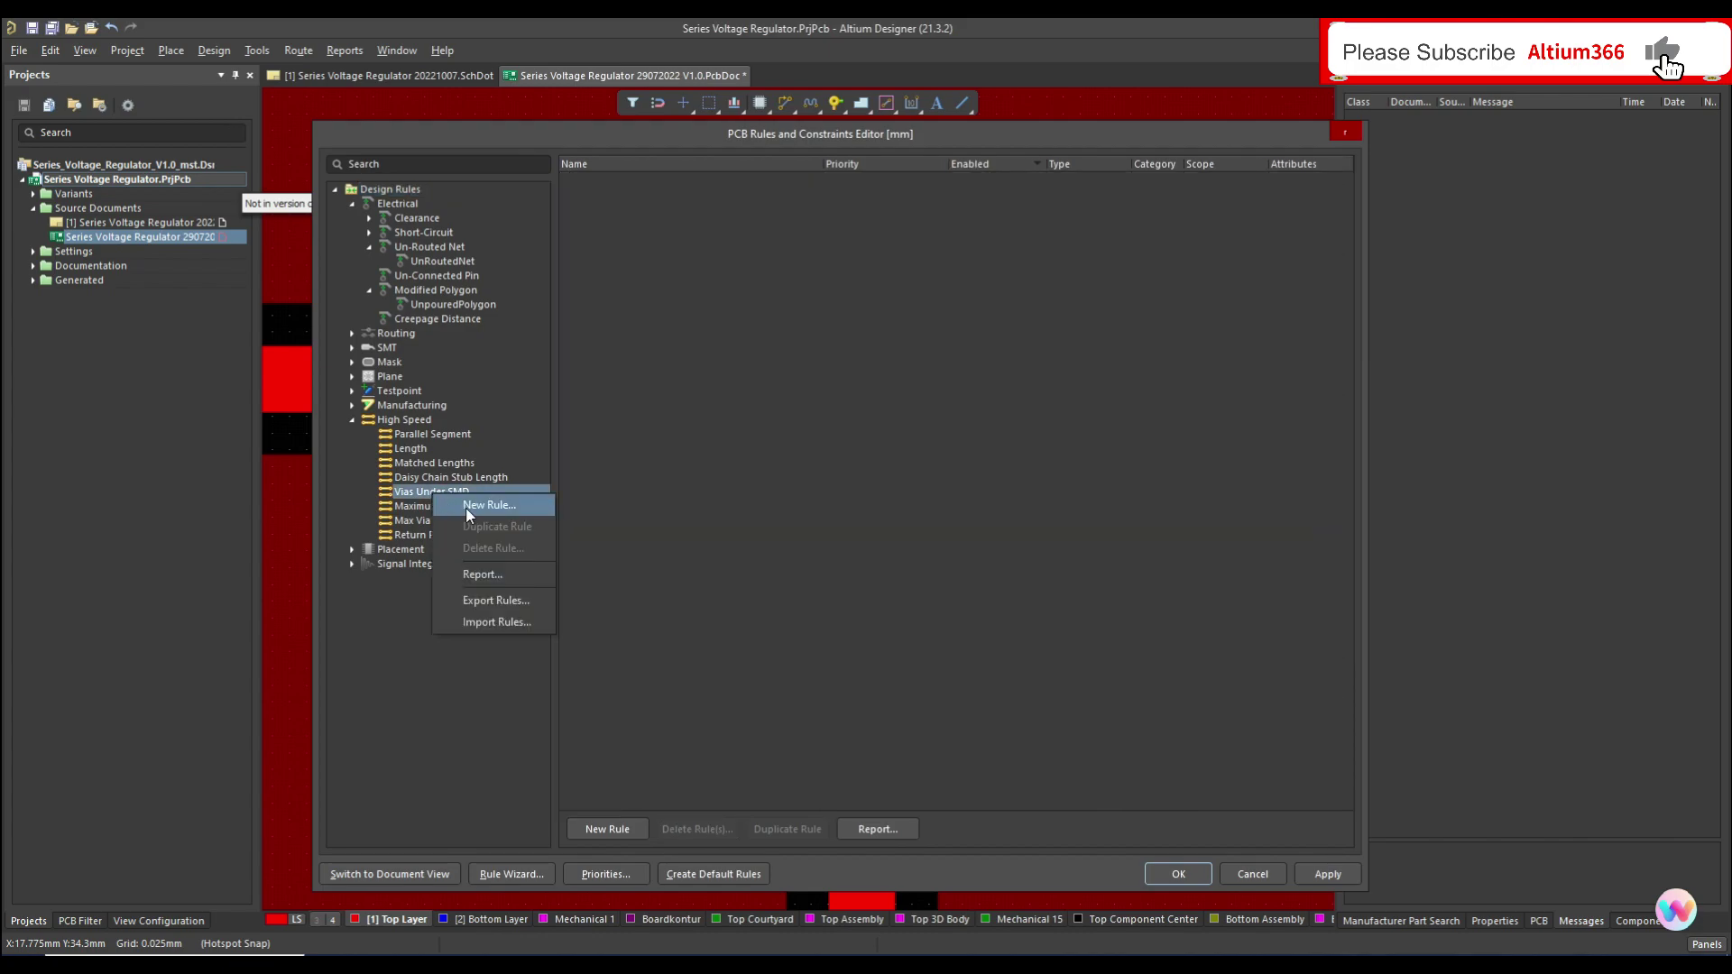
{"action": "left_click", "coordinate": [466, 507]}
{"action": "left_click", "coordinate": [369, 492]}
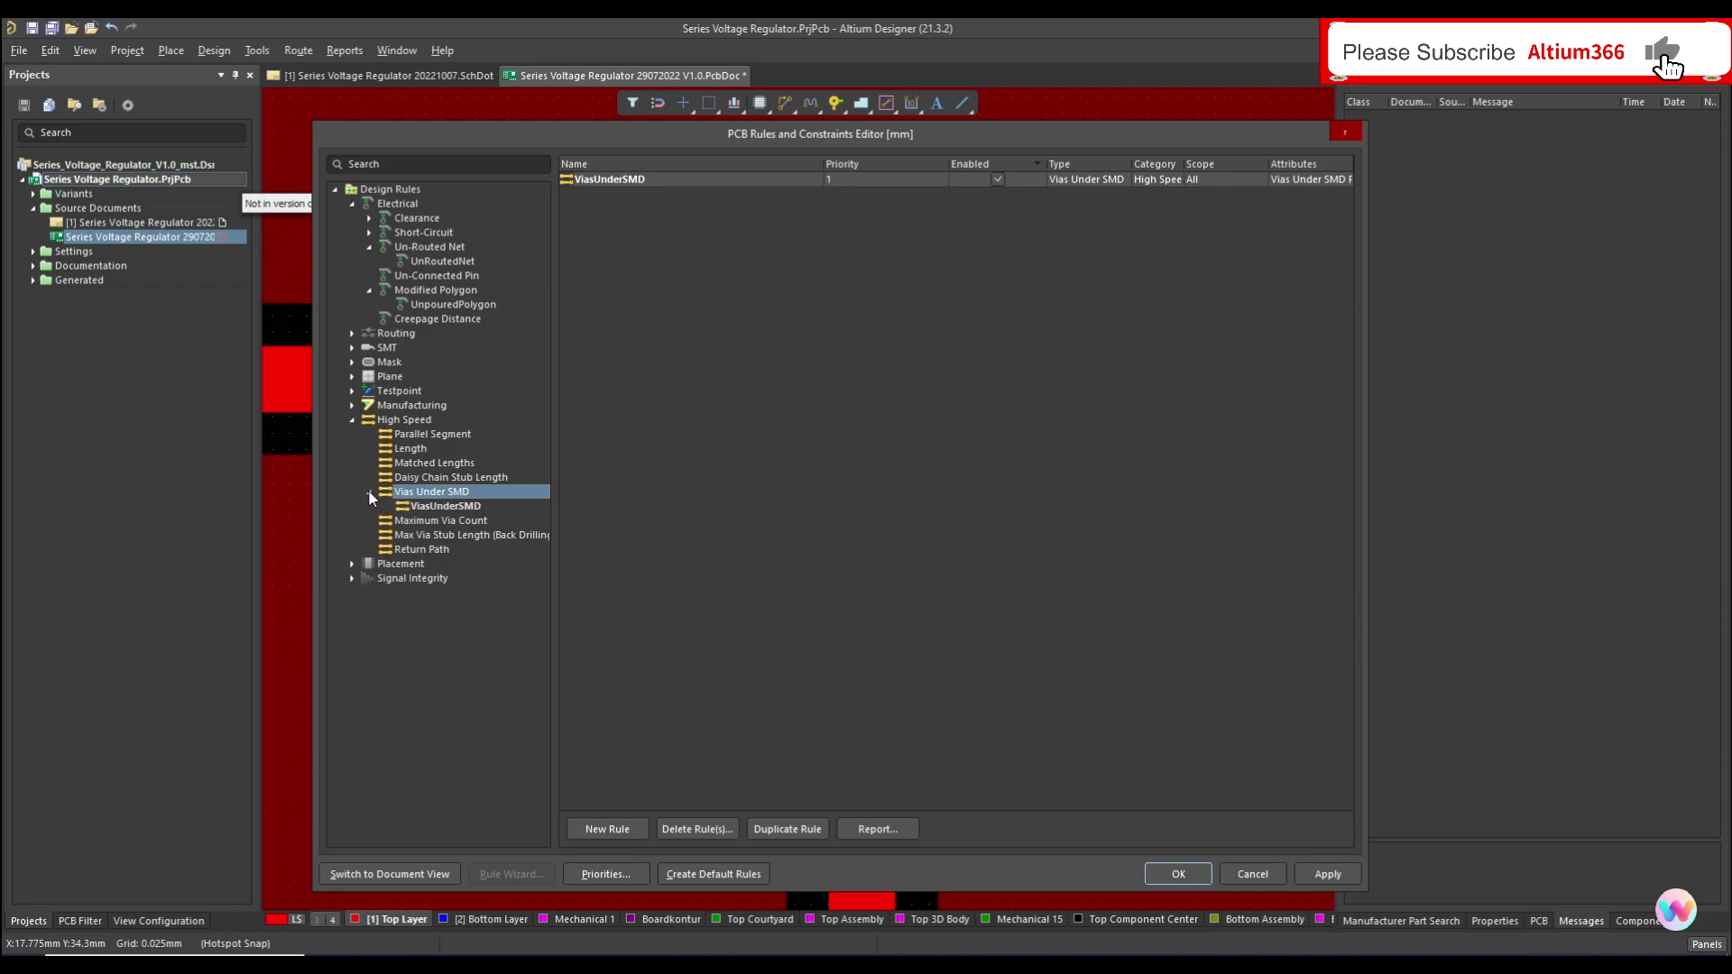
{"action": "left_click", "coordinate": [433, 511]}
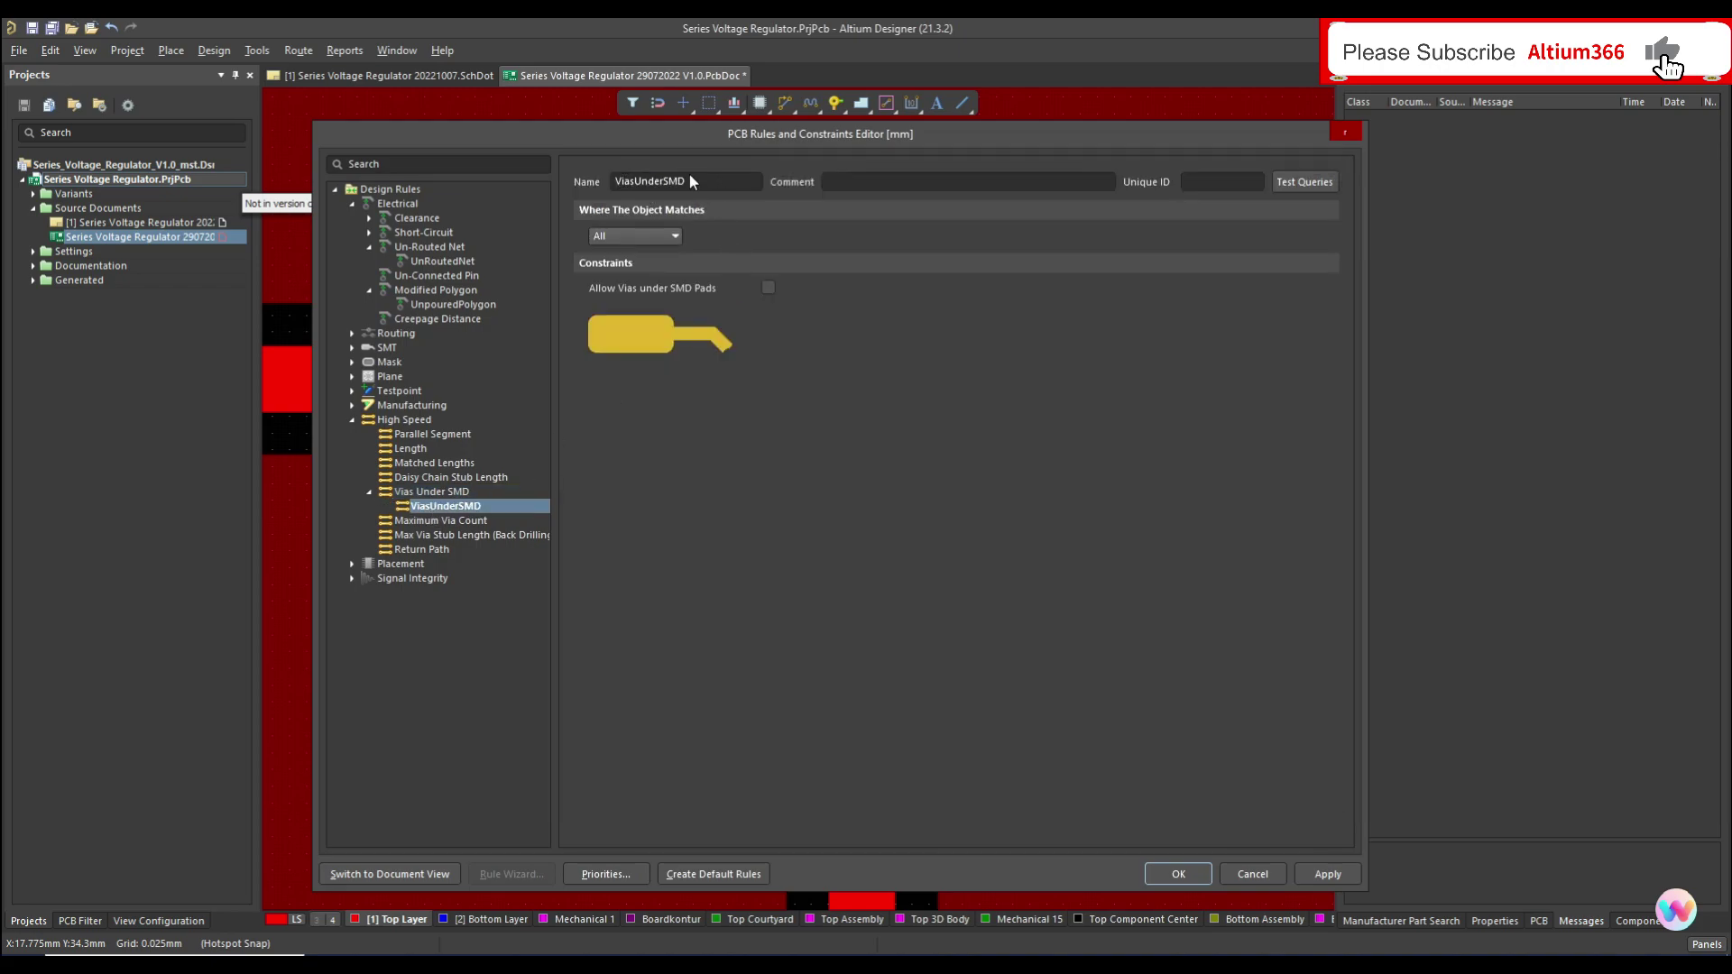
{"action": "left_click", "coordinate": [668, 236]}
{"action": "left_click", "coordinate": [668, 237]}
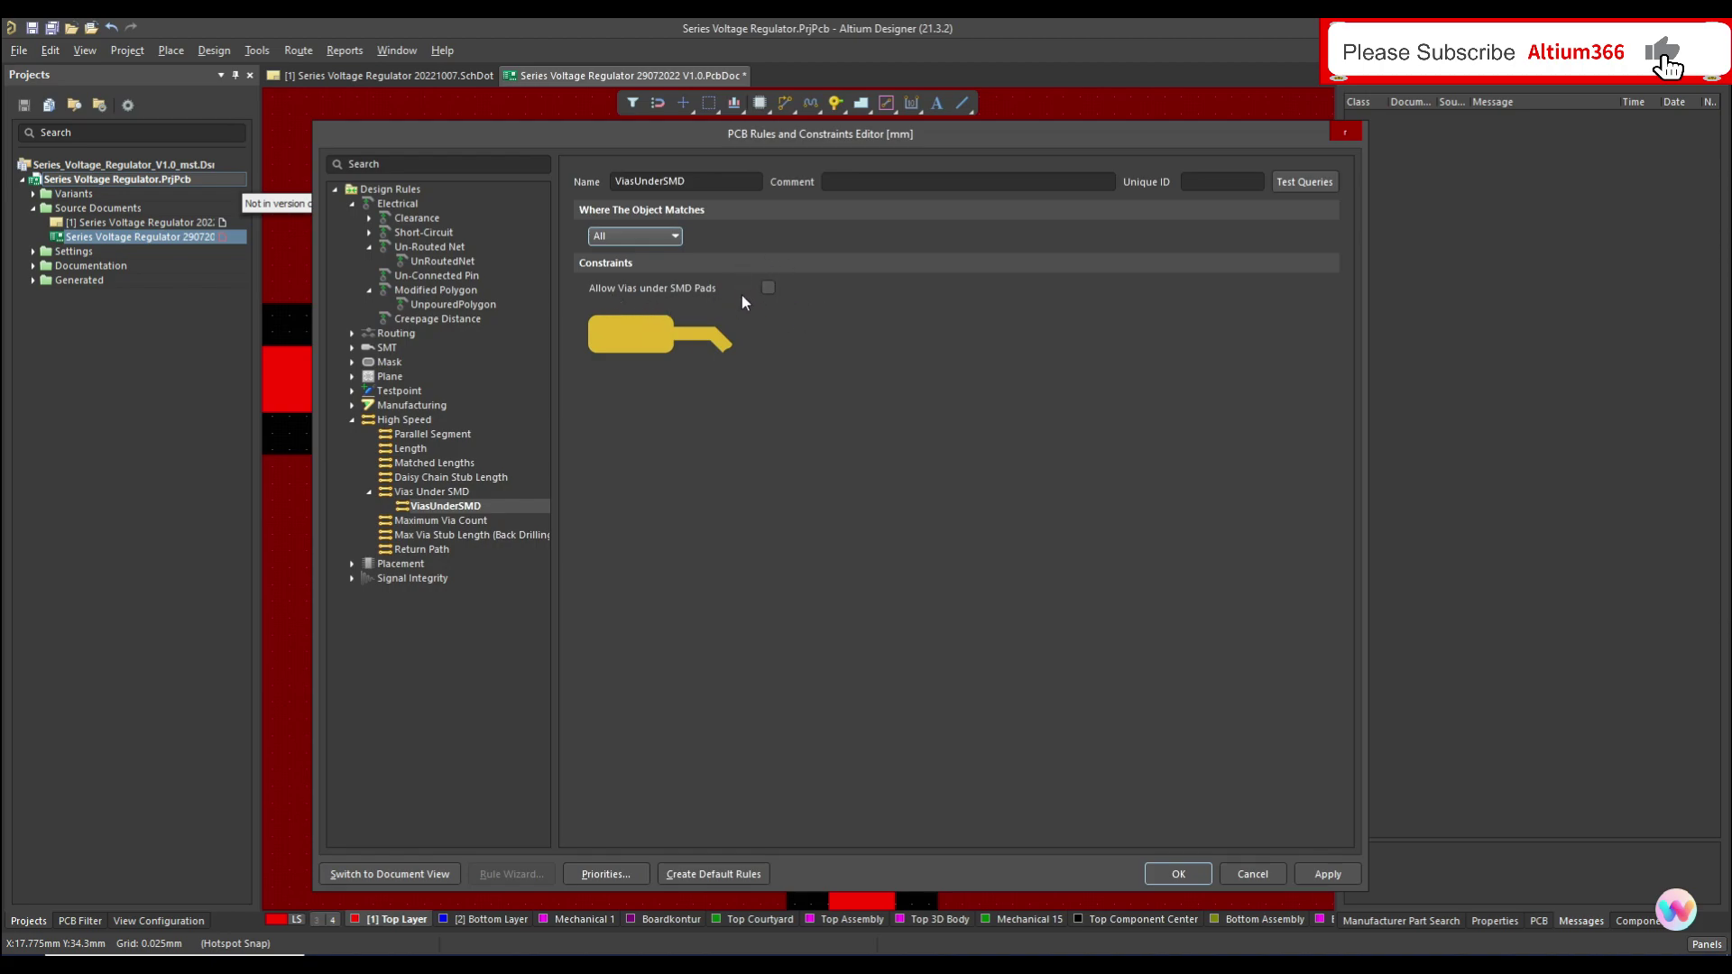
{"action": "left_click", "coordinate": [1333, 875]}
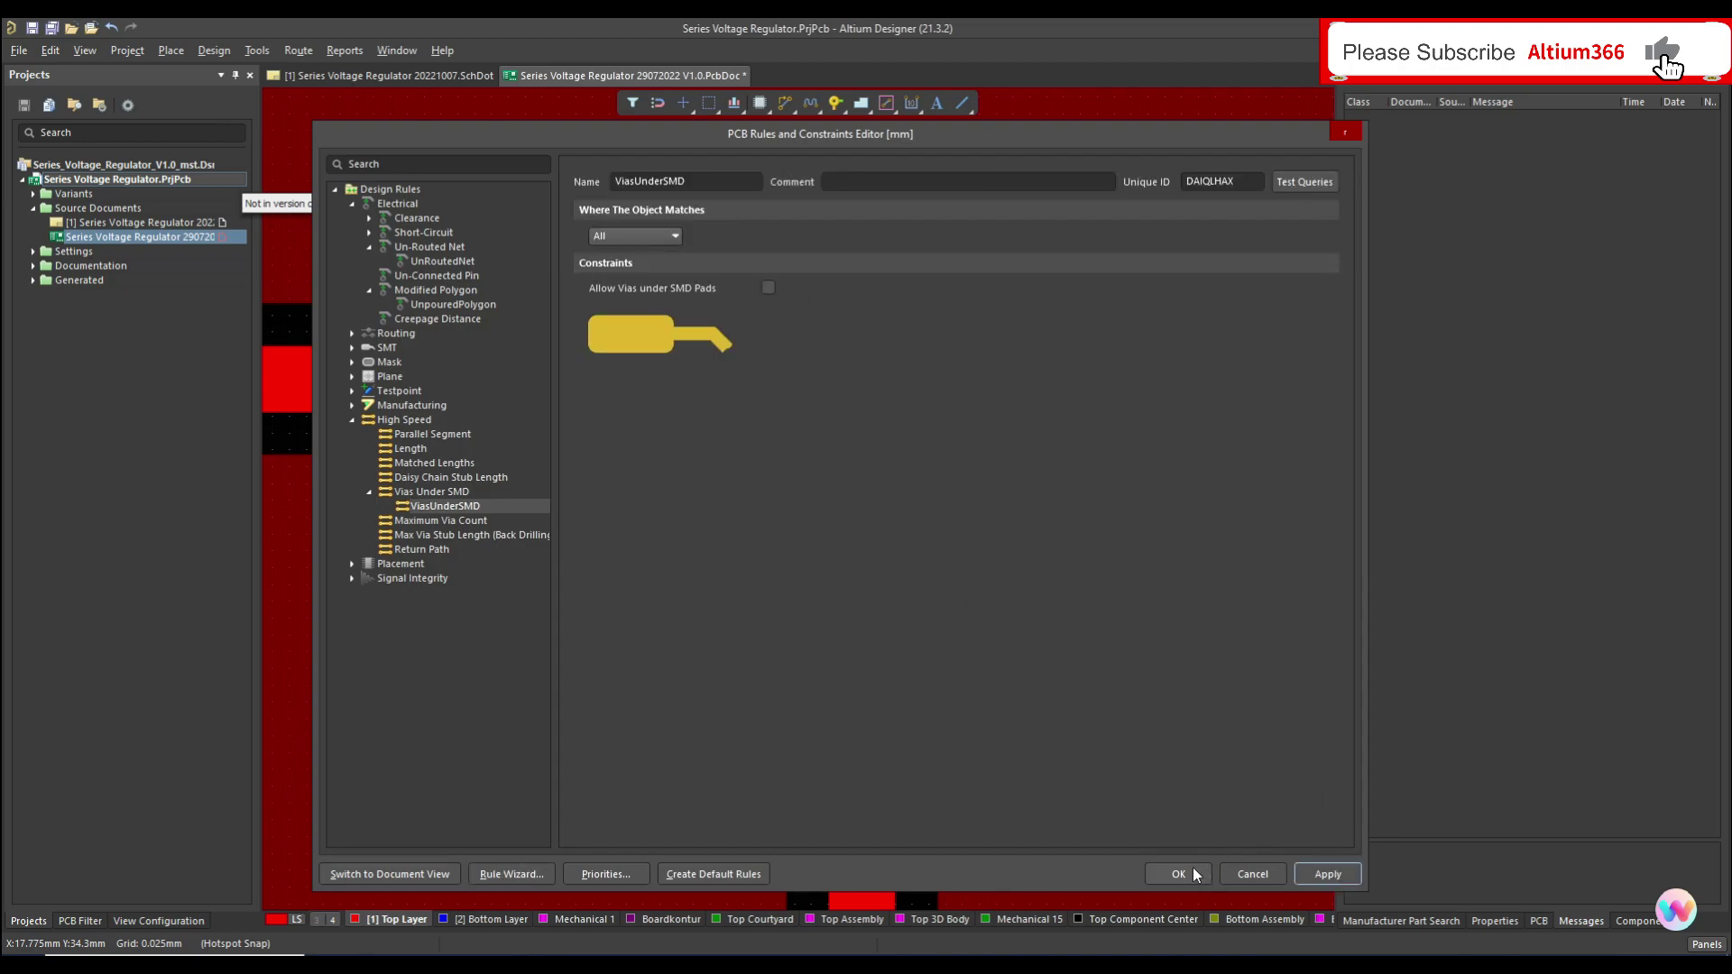
{"action": "left_click", "coordinate": [1178, 874]}
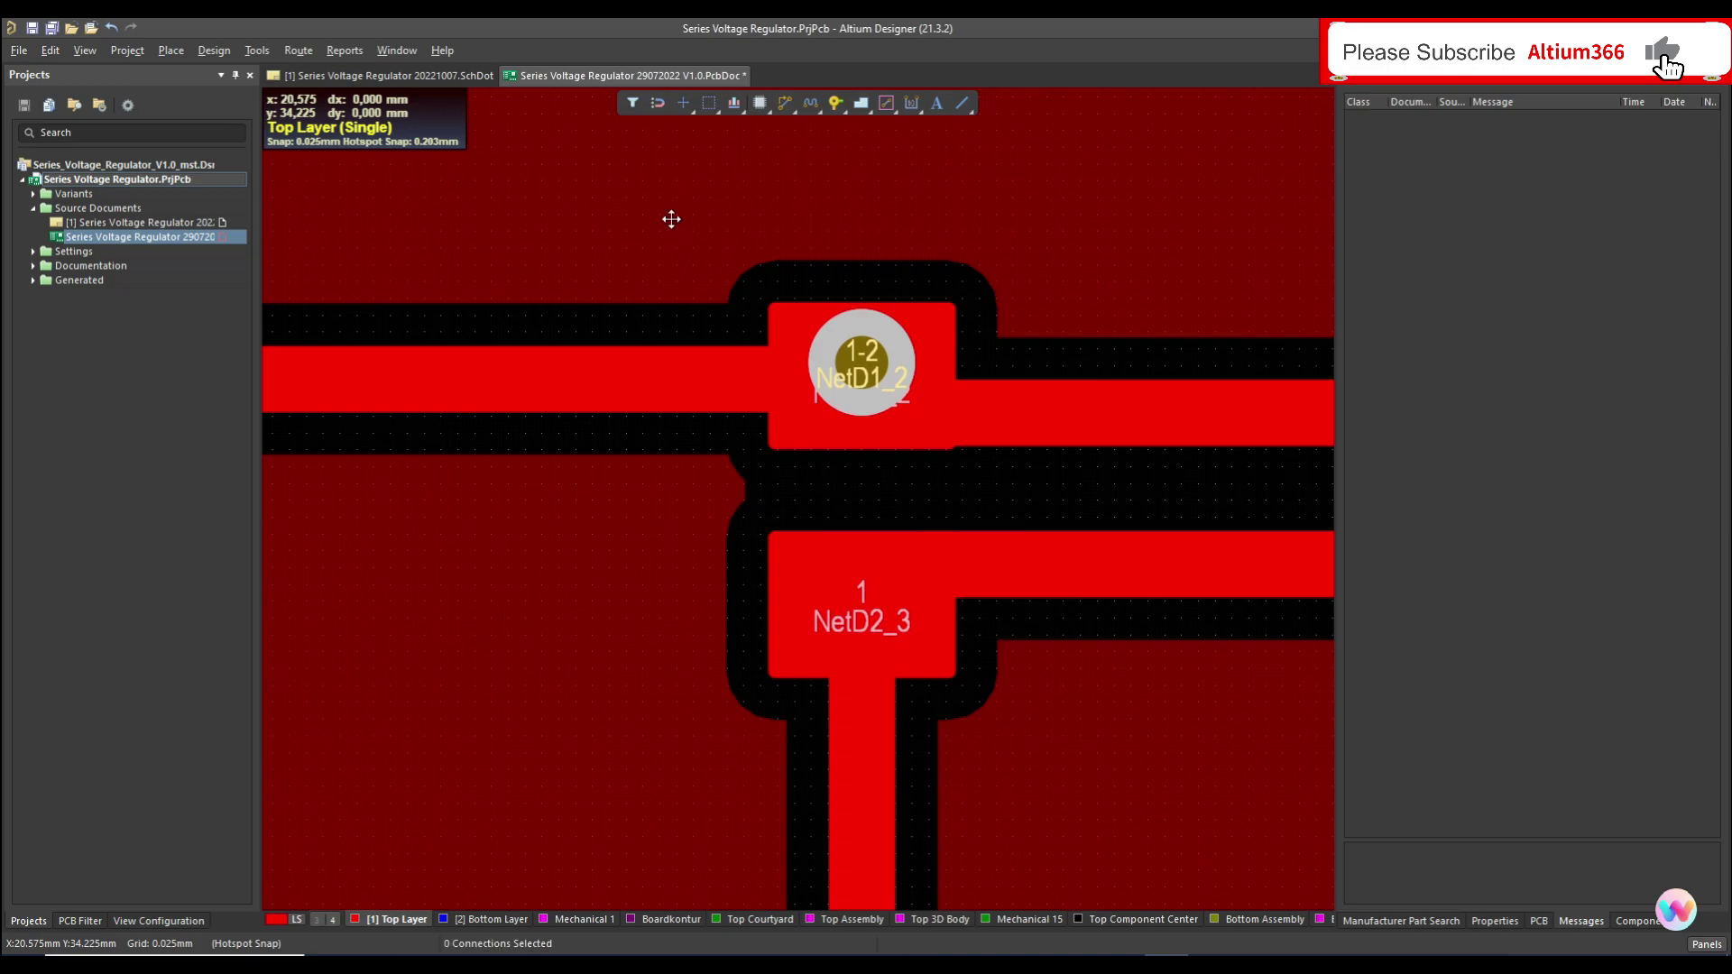
Save all modified documents with File > Save All.
{"action": "left_click", "coordinate": [671, 219]}
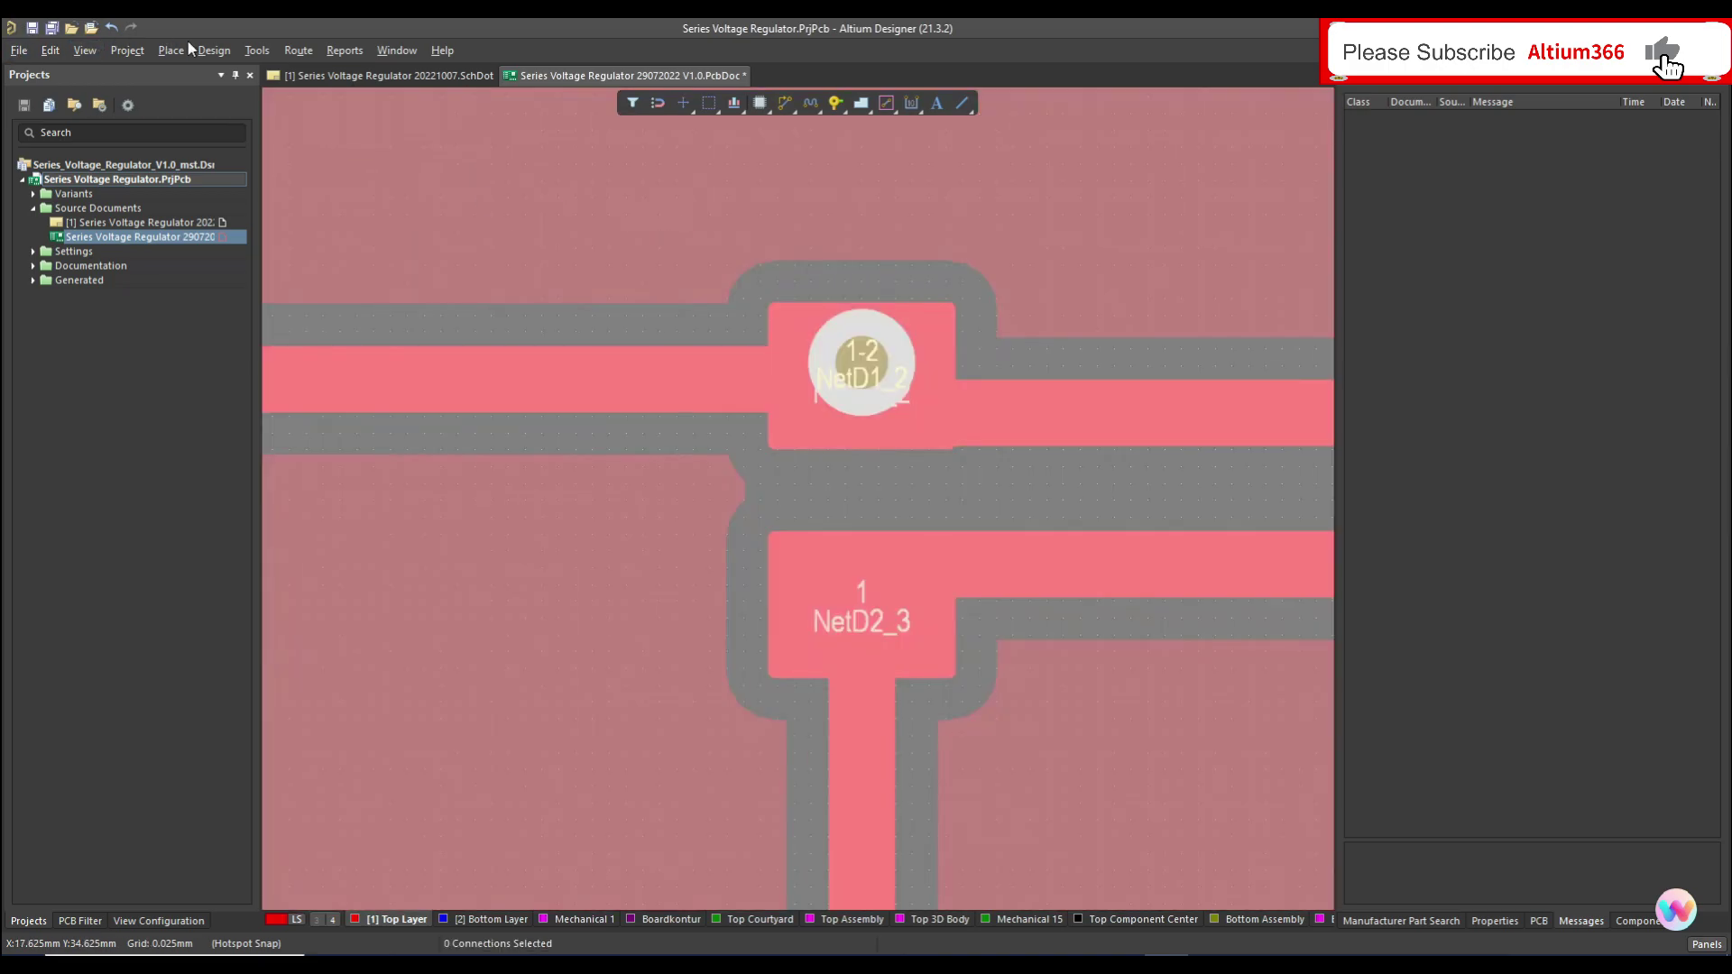
{"action": "left_click", "coordinate": [18, 49]}
{"action": "left_click", "coordinate": [79, 251]}
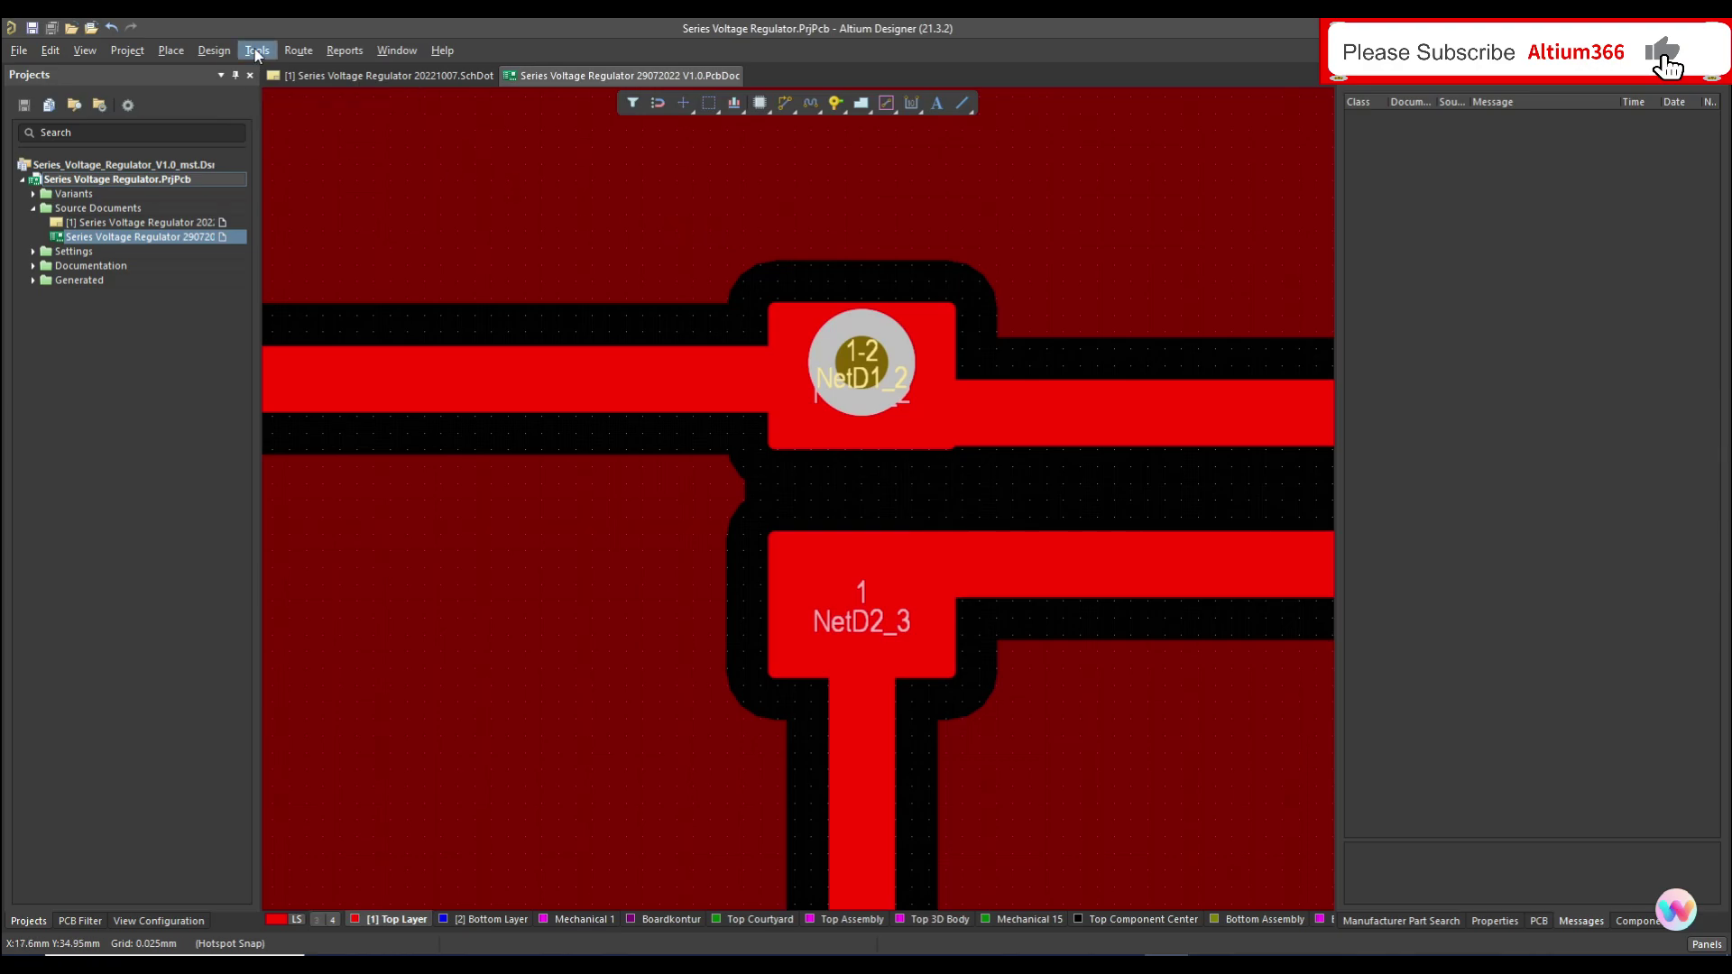
Rerun the design rule check, producing a report with 1 rule violation.
{"action": "left_click", "coordinate": [258, 51]}
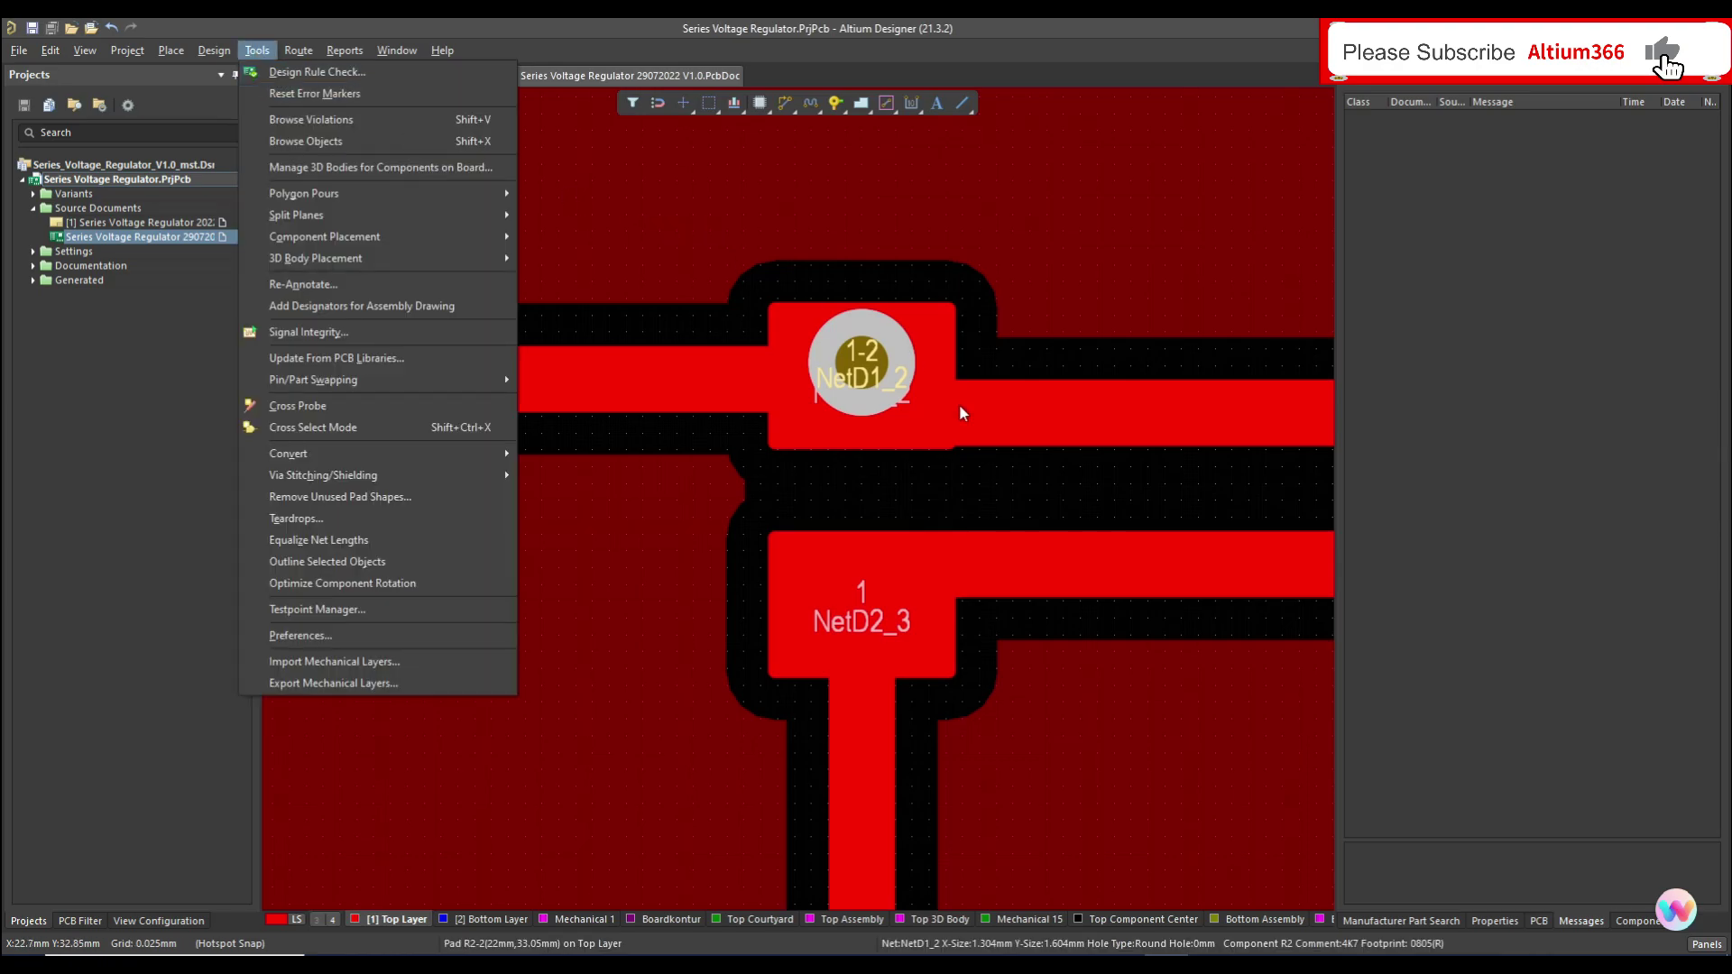
{"action": "left_click", "coordinate": [343, 51]}
{"action": "mouse_move", "coordinate": [257, 51]}
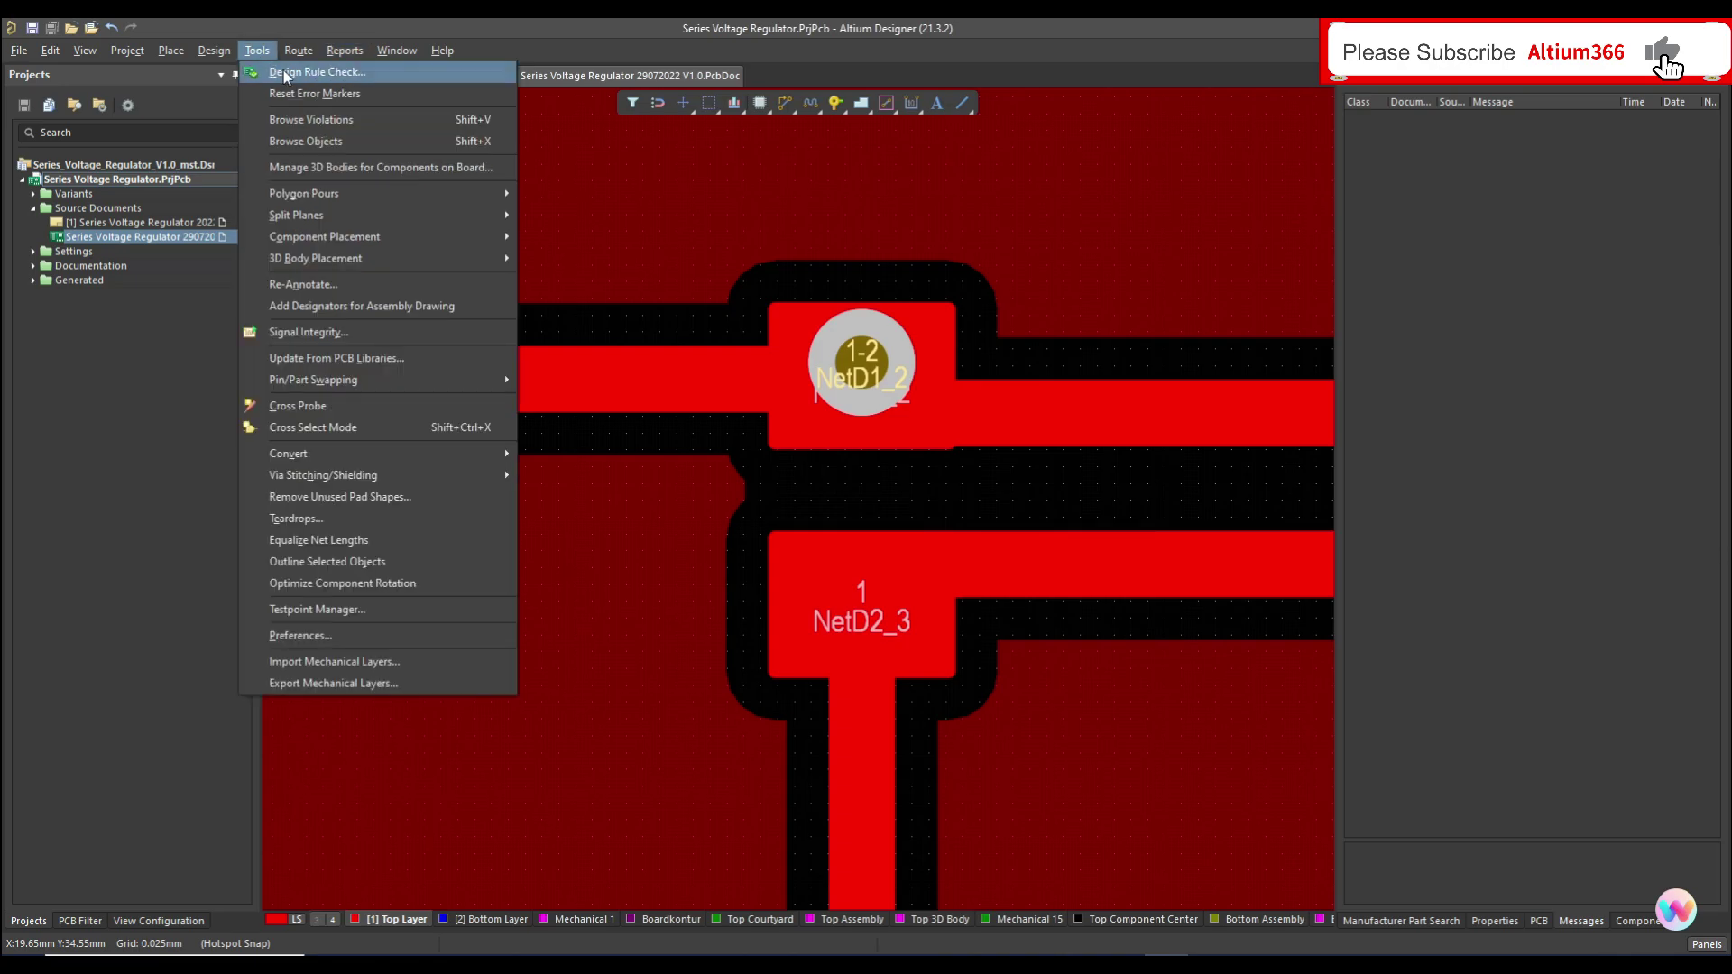
{"action": "left_click", "coordinate": [283, 72]}
{"action": "left_click", "coordinate": [642, 781]}
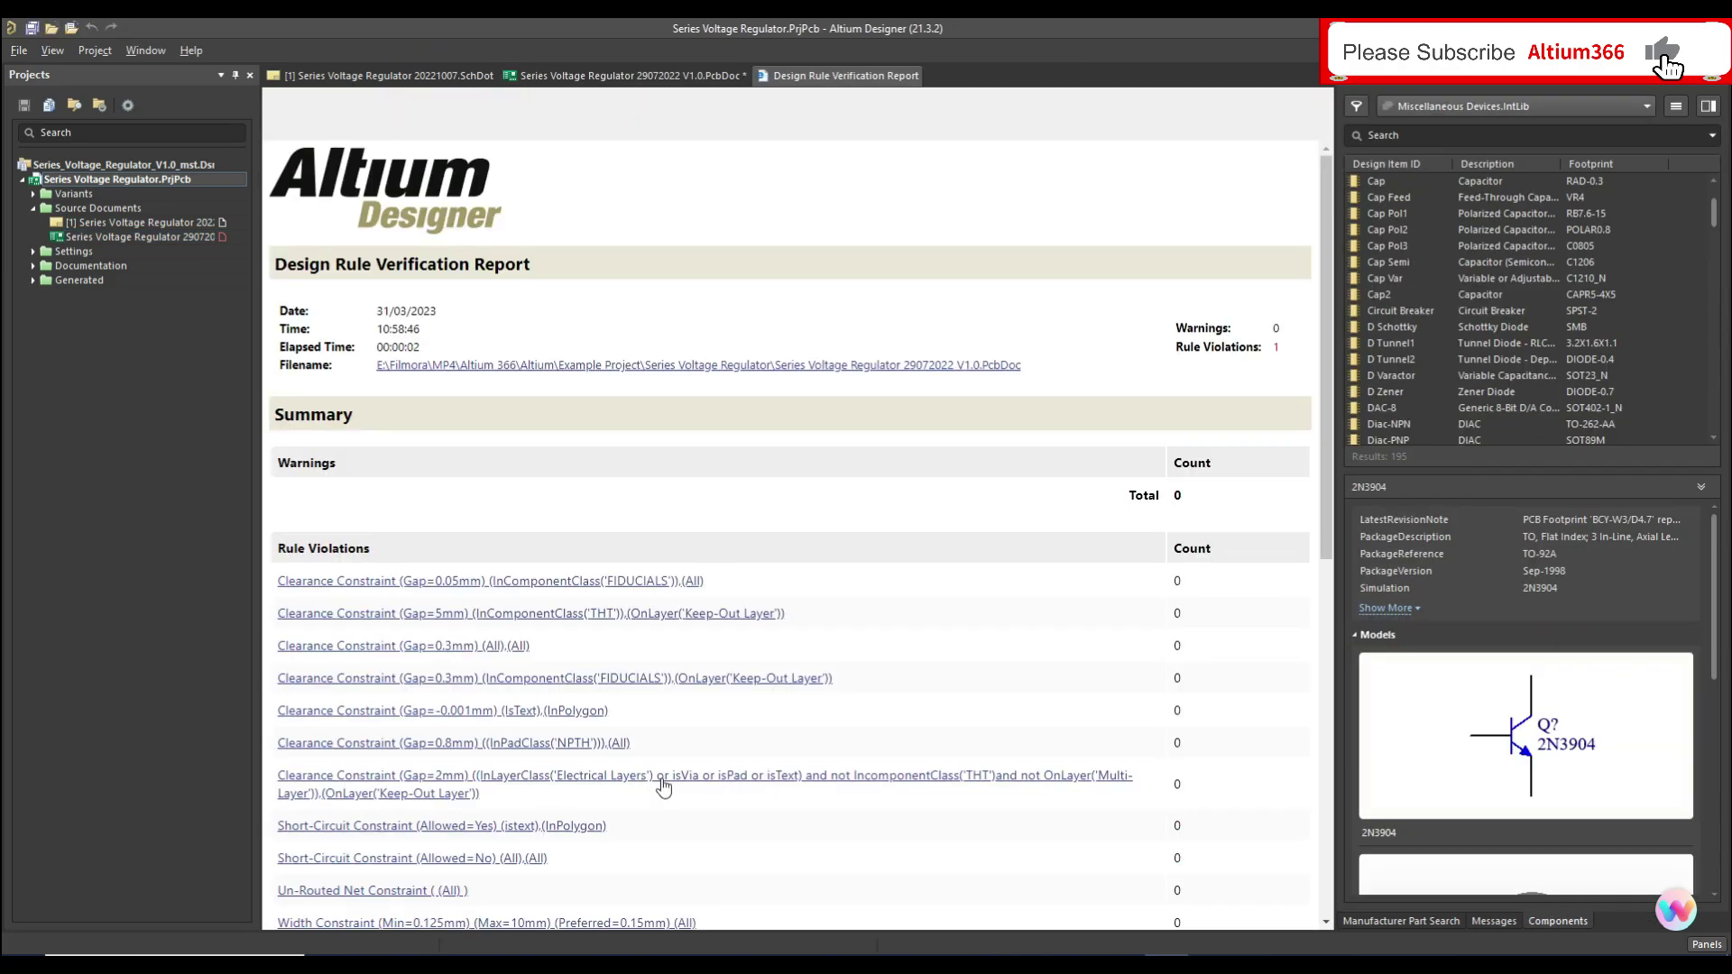
Jump to the Vias Under SMD violation at pad R2-2 near the NetD1_2 tracks, then save the board.
{"action": "scroll", "coordinate": [1073, 516], "scroll_direction": "down", "scroll_amount": 10}
{"action": "scroll", "coordinate": [1078, 521], "scroll_direction": "down", "scroll_amount": 3}
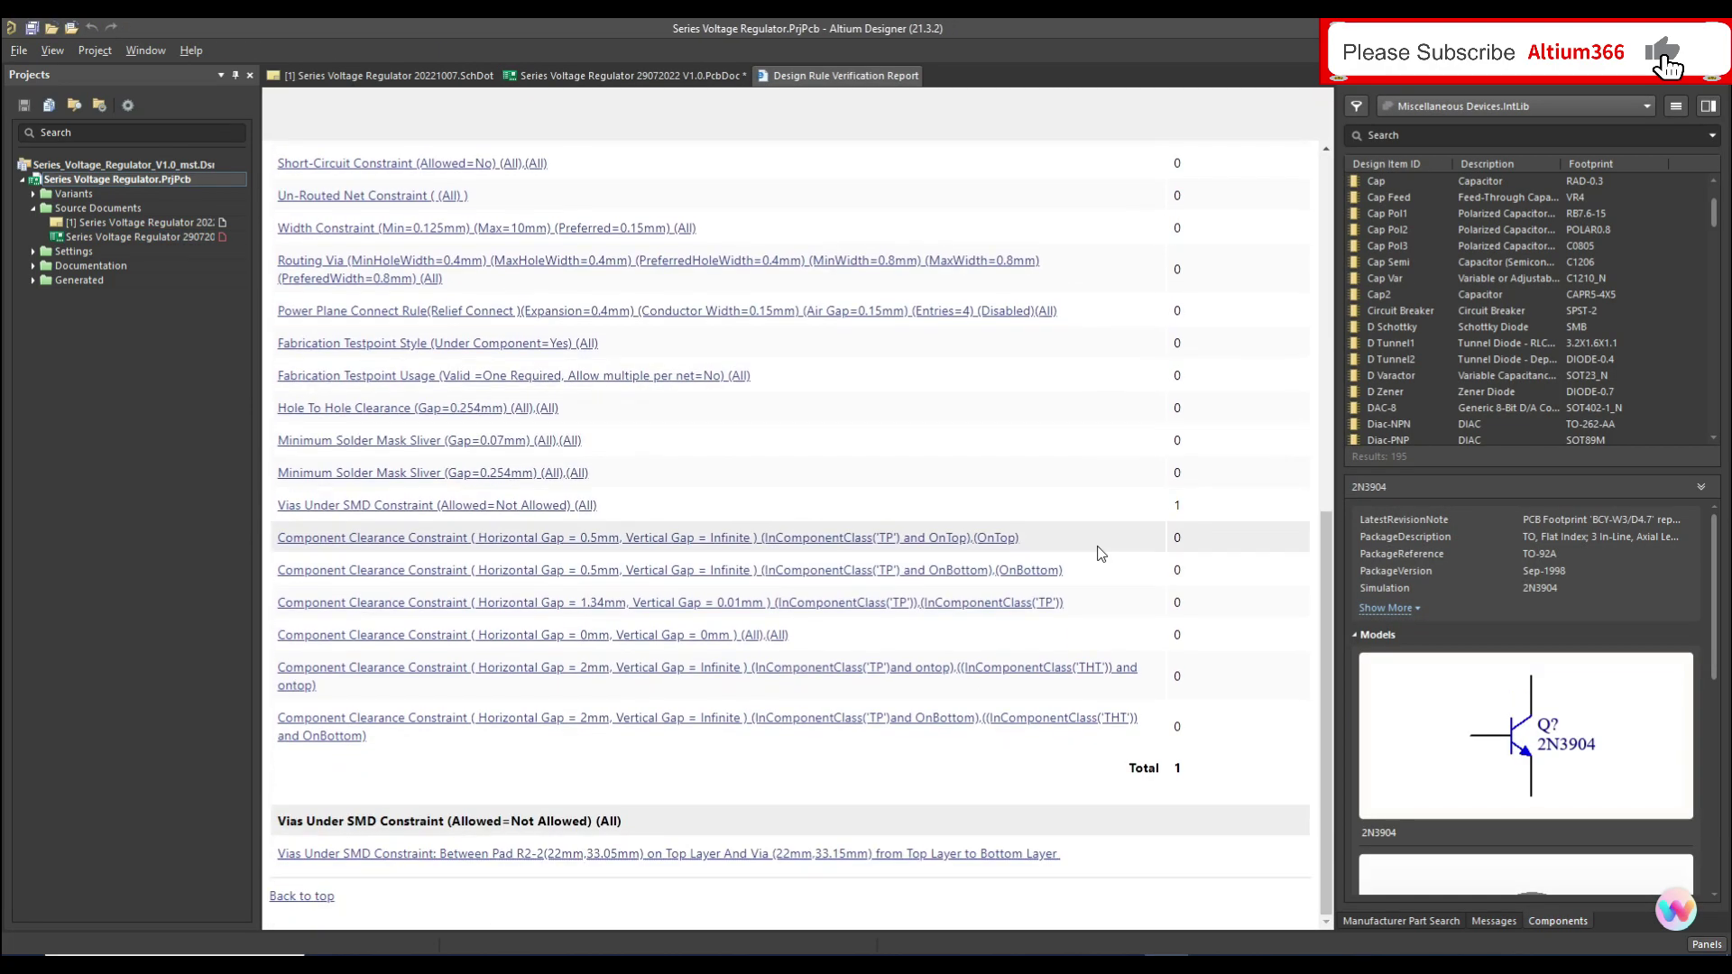
{"action": "left_click", "coordinate": [740, 854]}
{"action": "scroll", "coordinate": [810, 642], "scroll_direction": "up", "scroll_amount": 3, "text": "ctrl"}
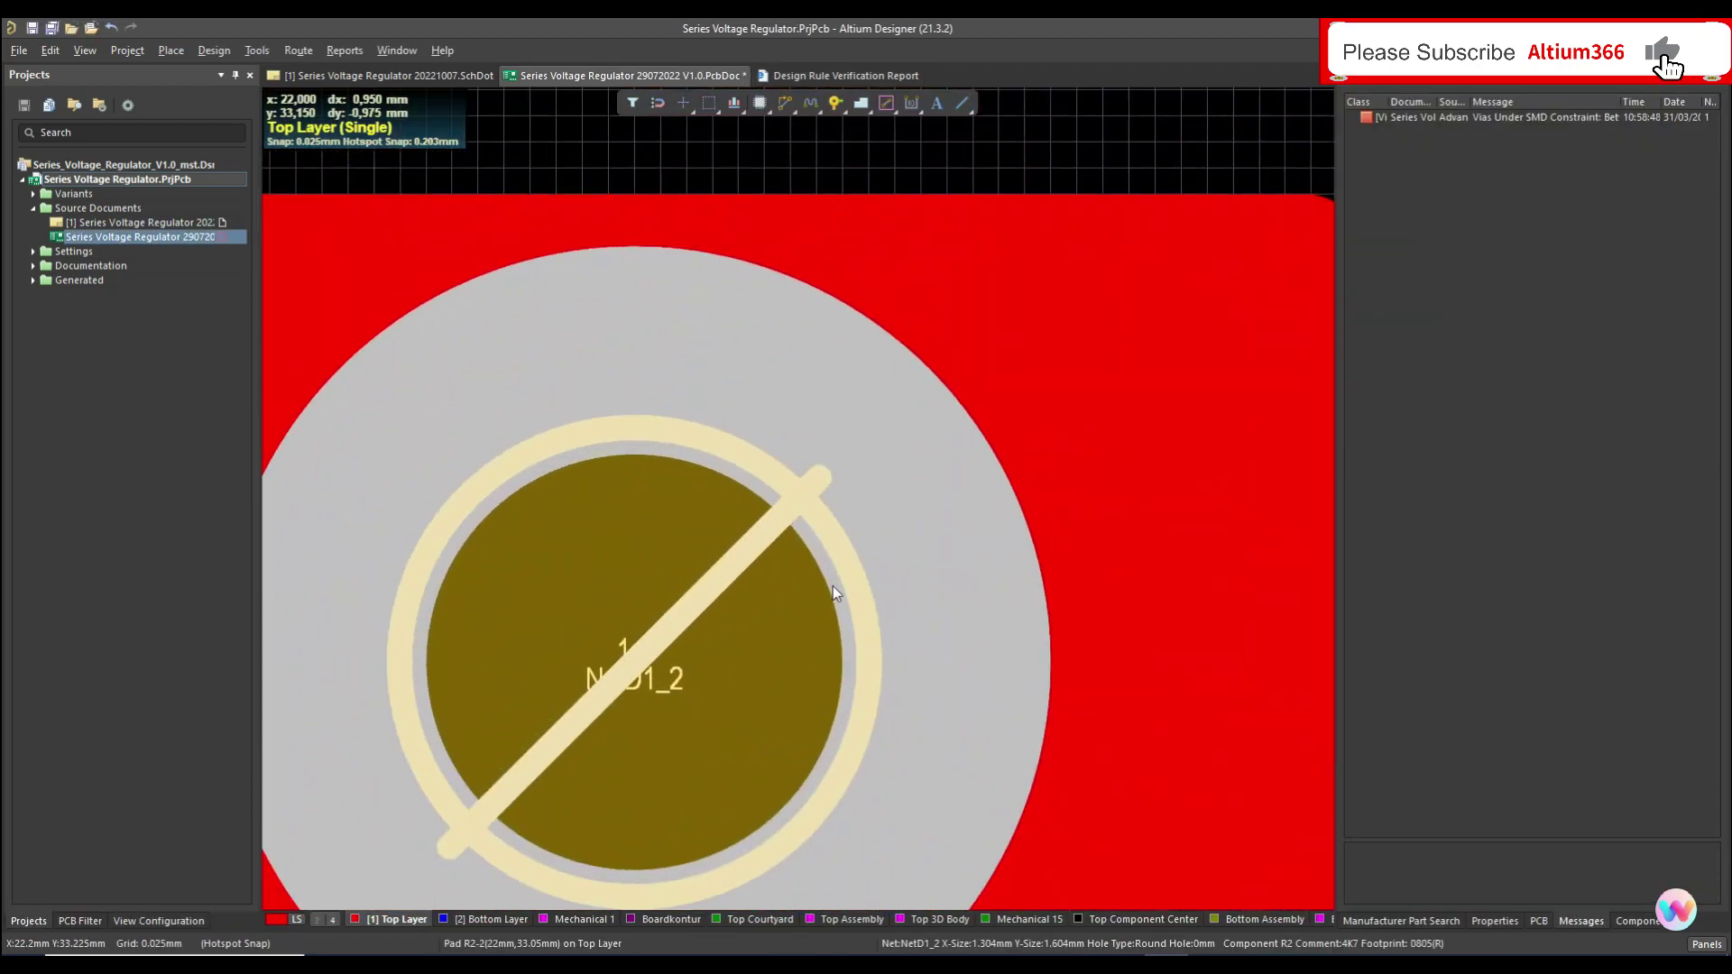
{"action": "scroll", "coordinate": [868, 582], "scroll_direction": "down", "scroll_amount": 5, "text": "ctrl"}
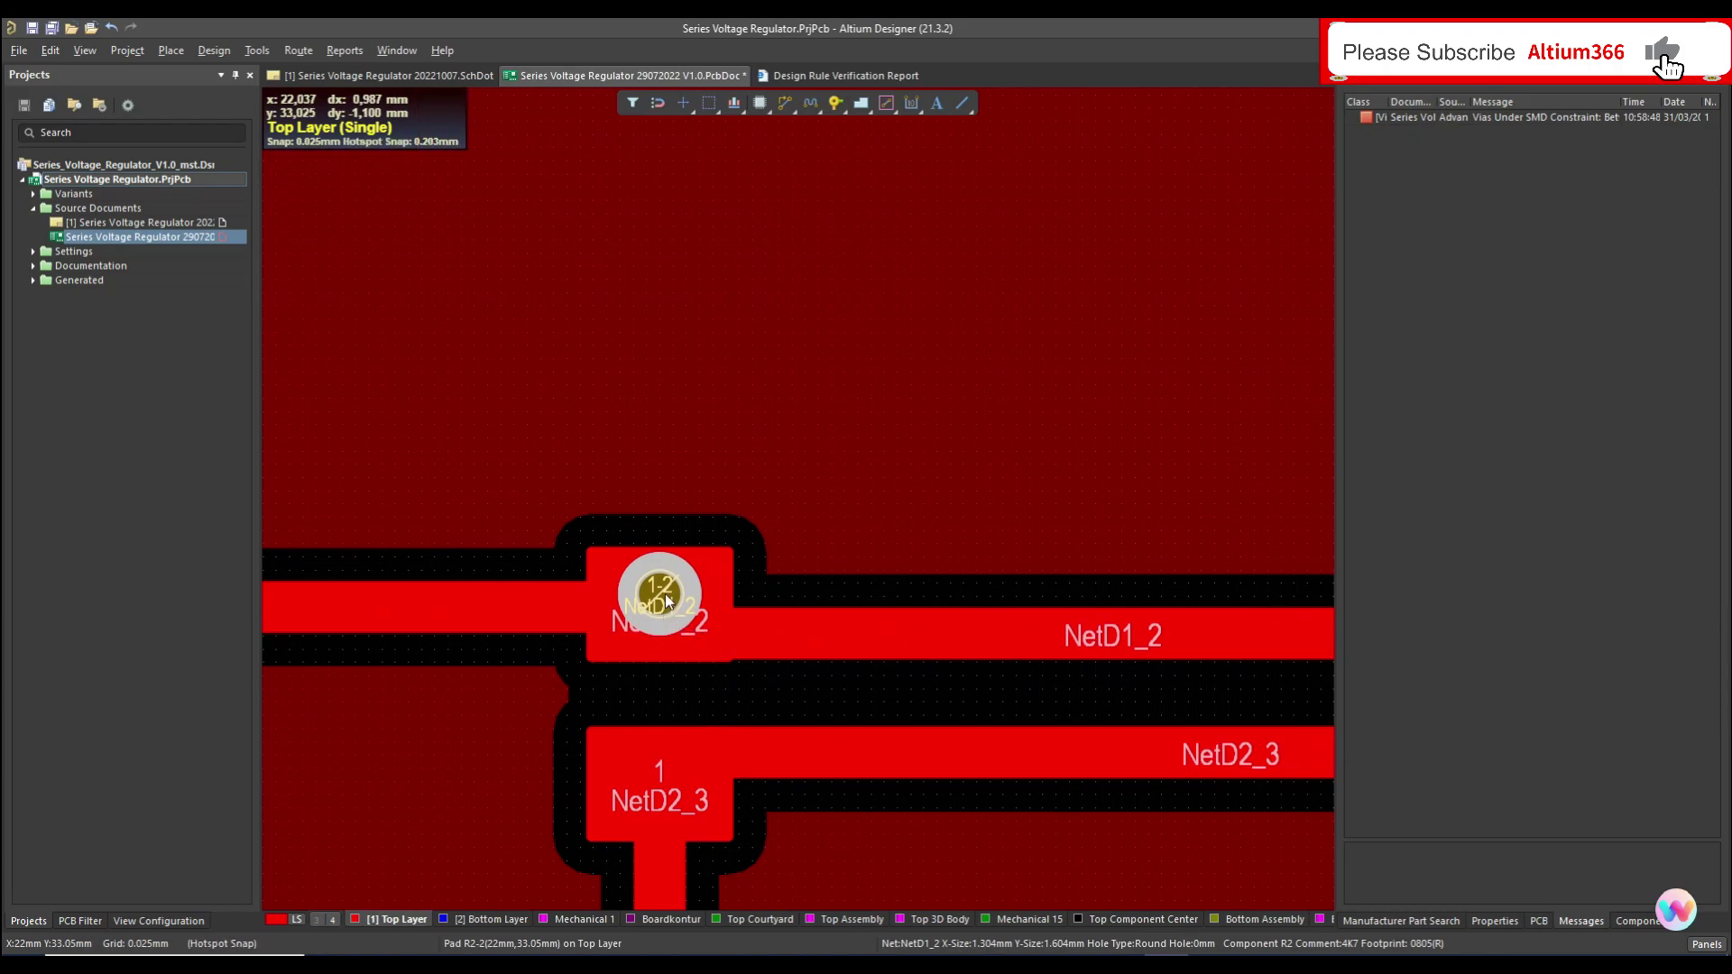
{"action": "mouse_move", "coordinate": [651, 632]}
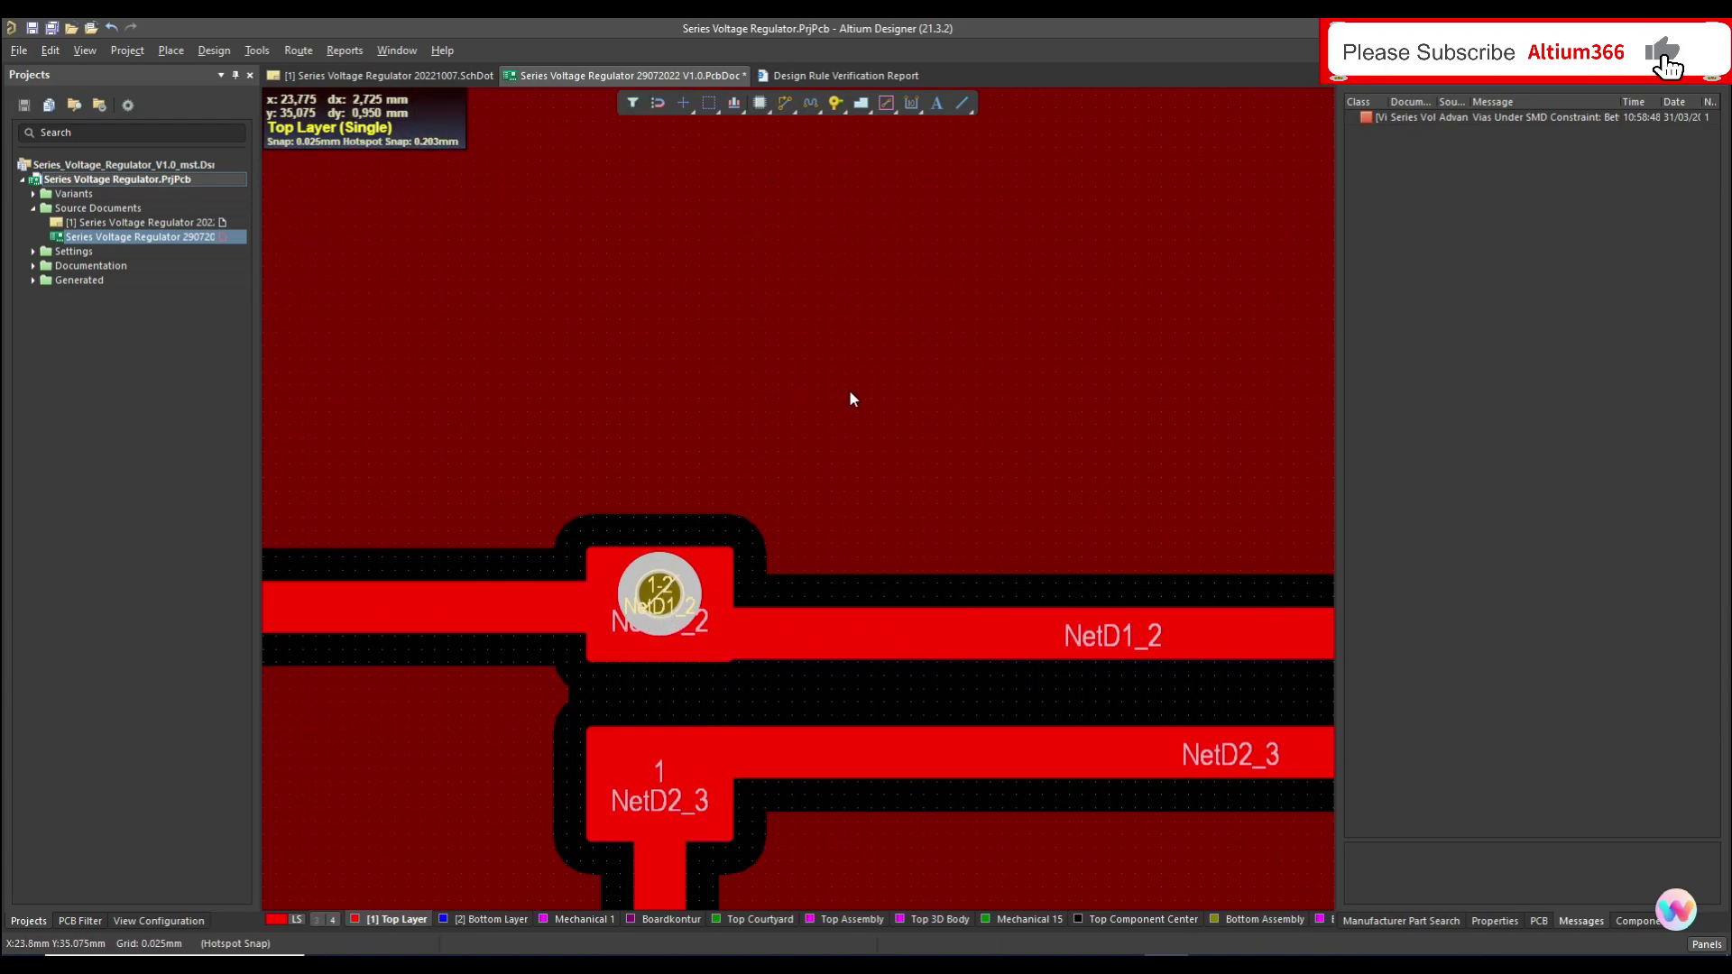
{"action": "scroll", "coordinate": [848, 390], "scroll_direction": "down", "scroll_amount": 2, "text": "ctrl"}
{"action": "key", "text": "ctrl+s"}
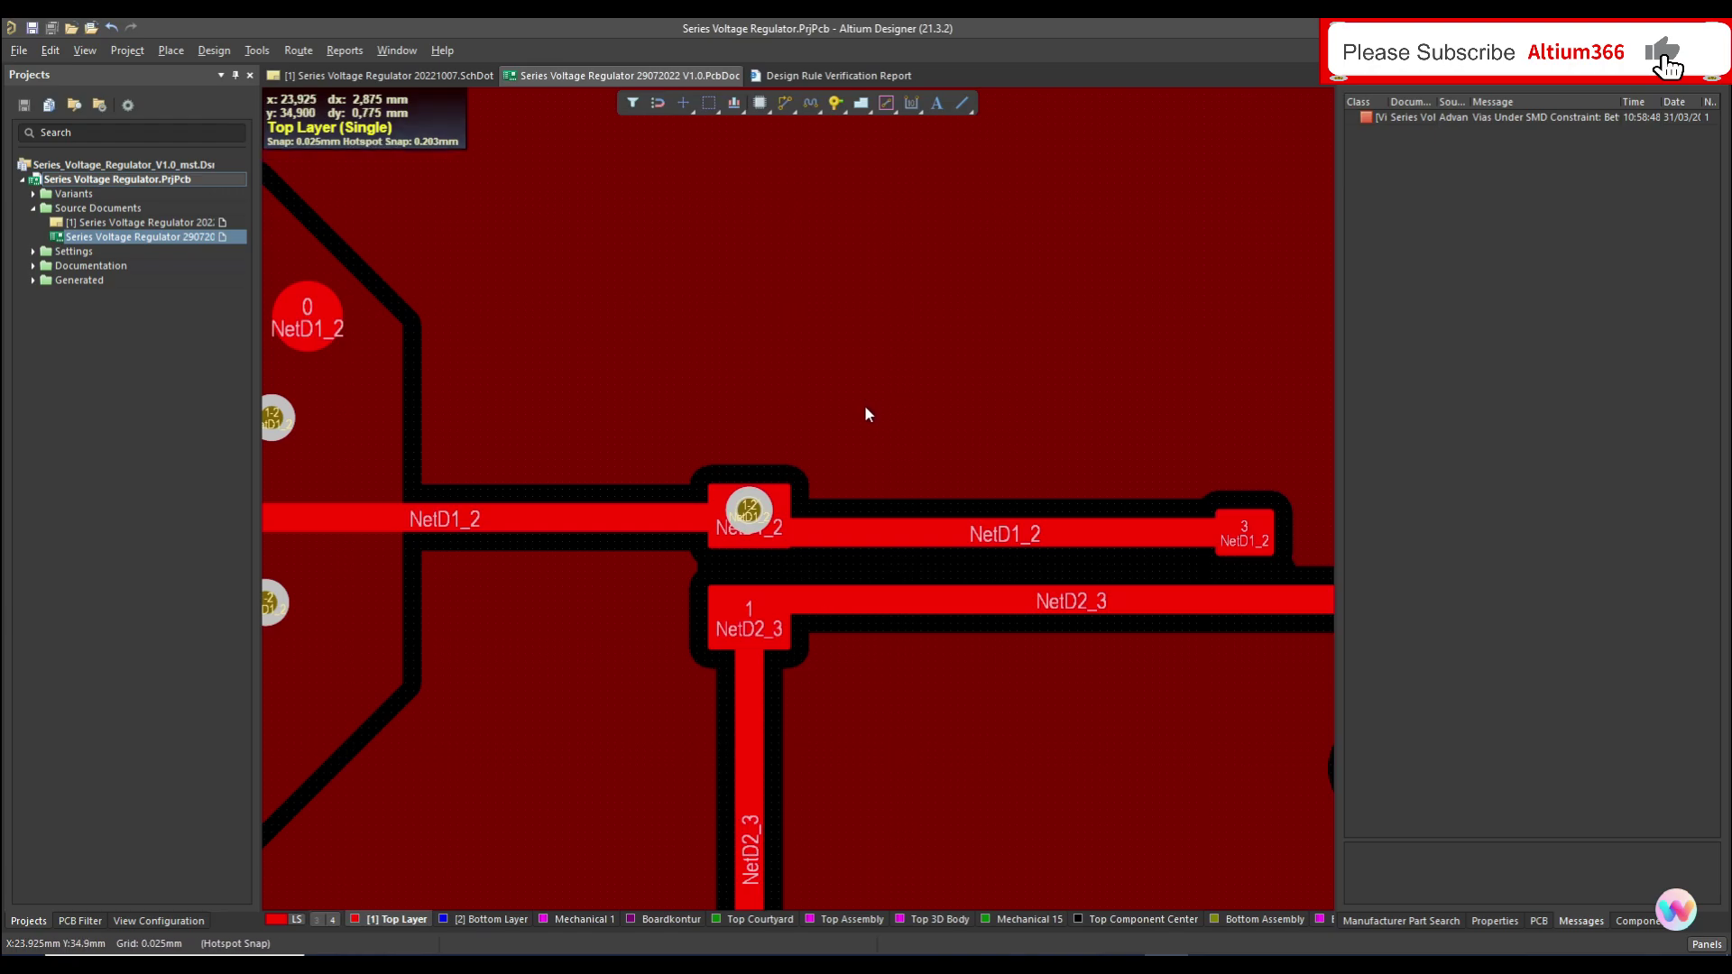
Bring up Manufacturer Part Search and scroll the Integrated Circuits results to the FT122Q-R 28-QFN controller.
{"action": "scroll", "coordinate": [864, 406], "scroll_direction": "down", "scroll_amount": 3, "text": "ctrl"}
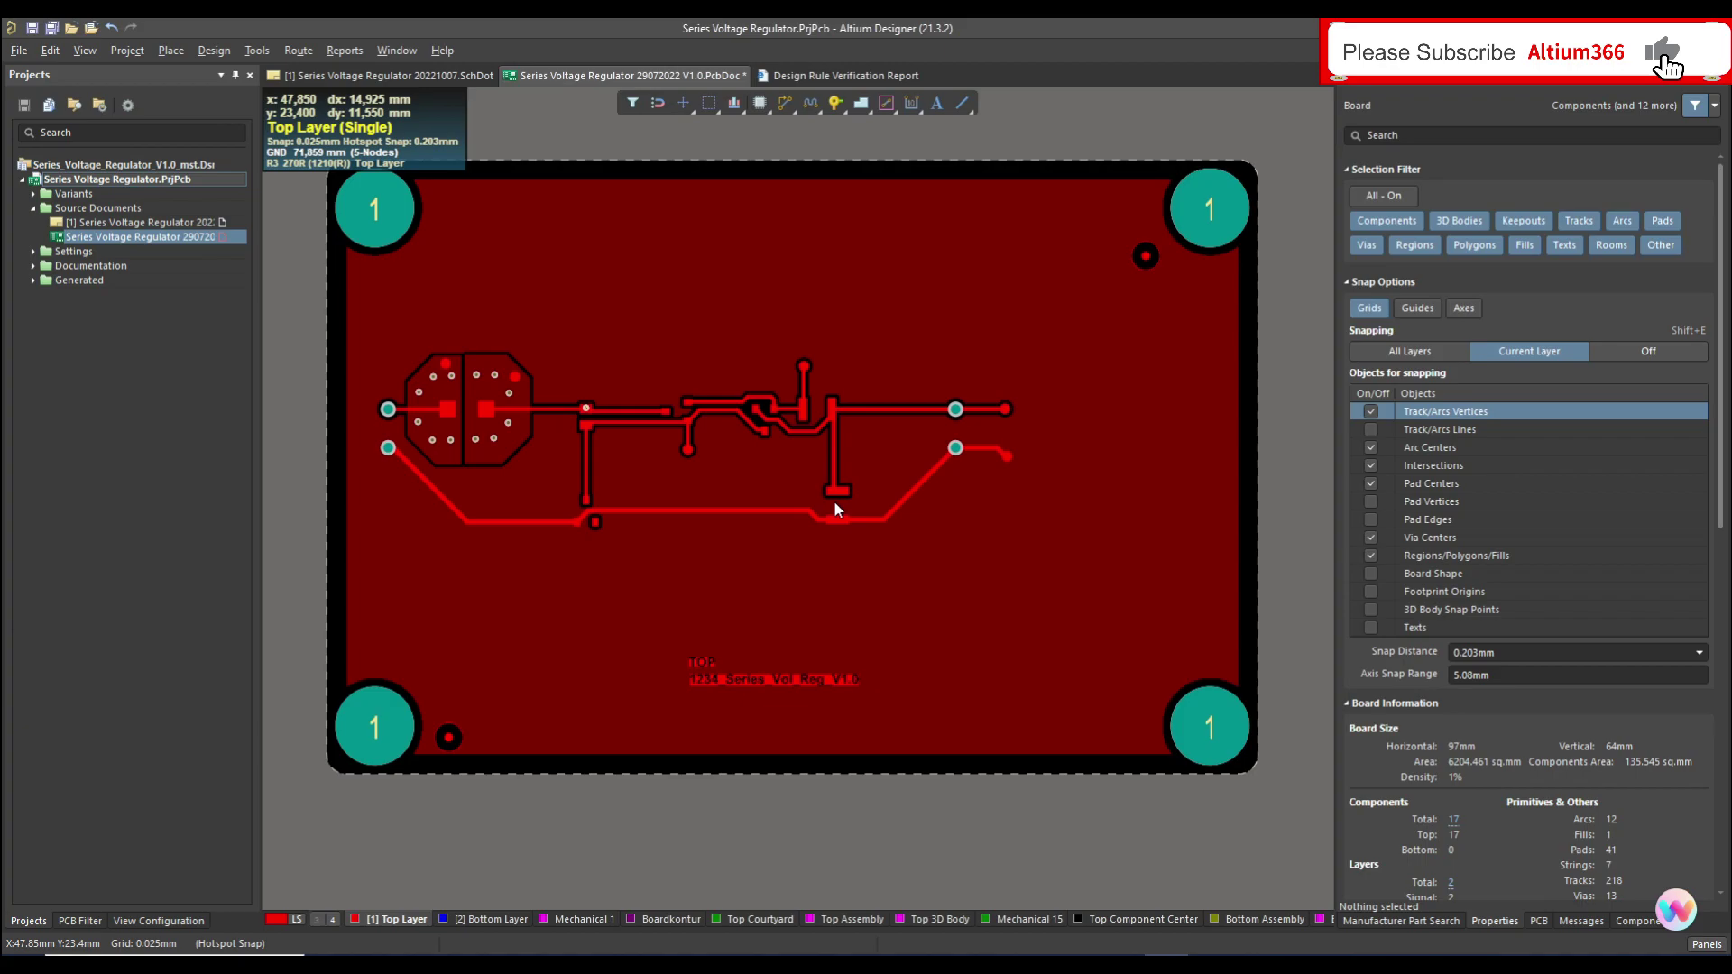
{"action": "scroll", "coordinate": [836, 509], "scroll_direction": "down", "scroll_amount": 1}
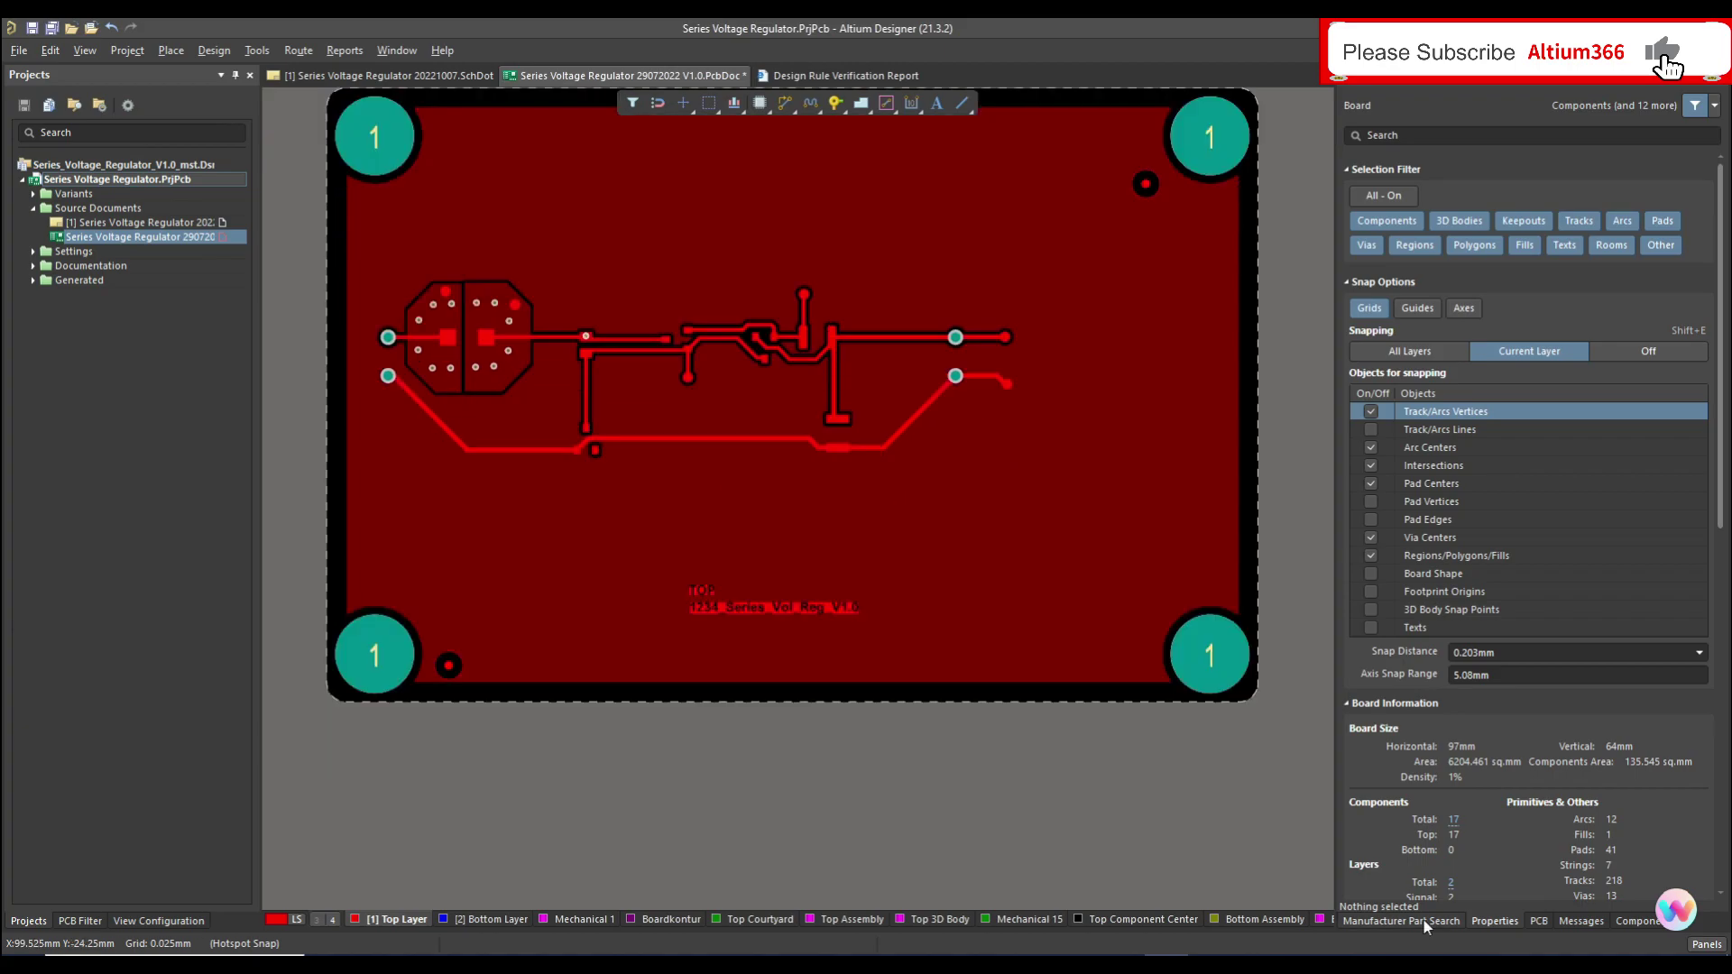
{"action": "left_click", "coordinate": [1425, 920]}
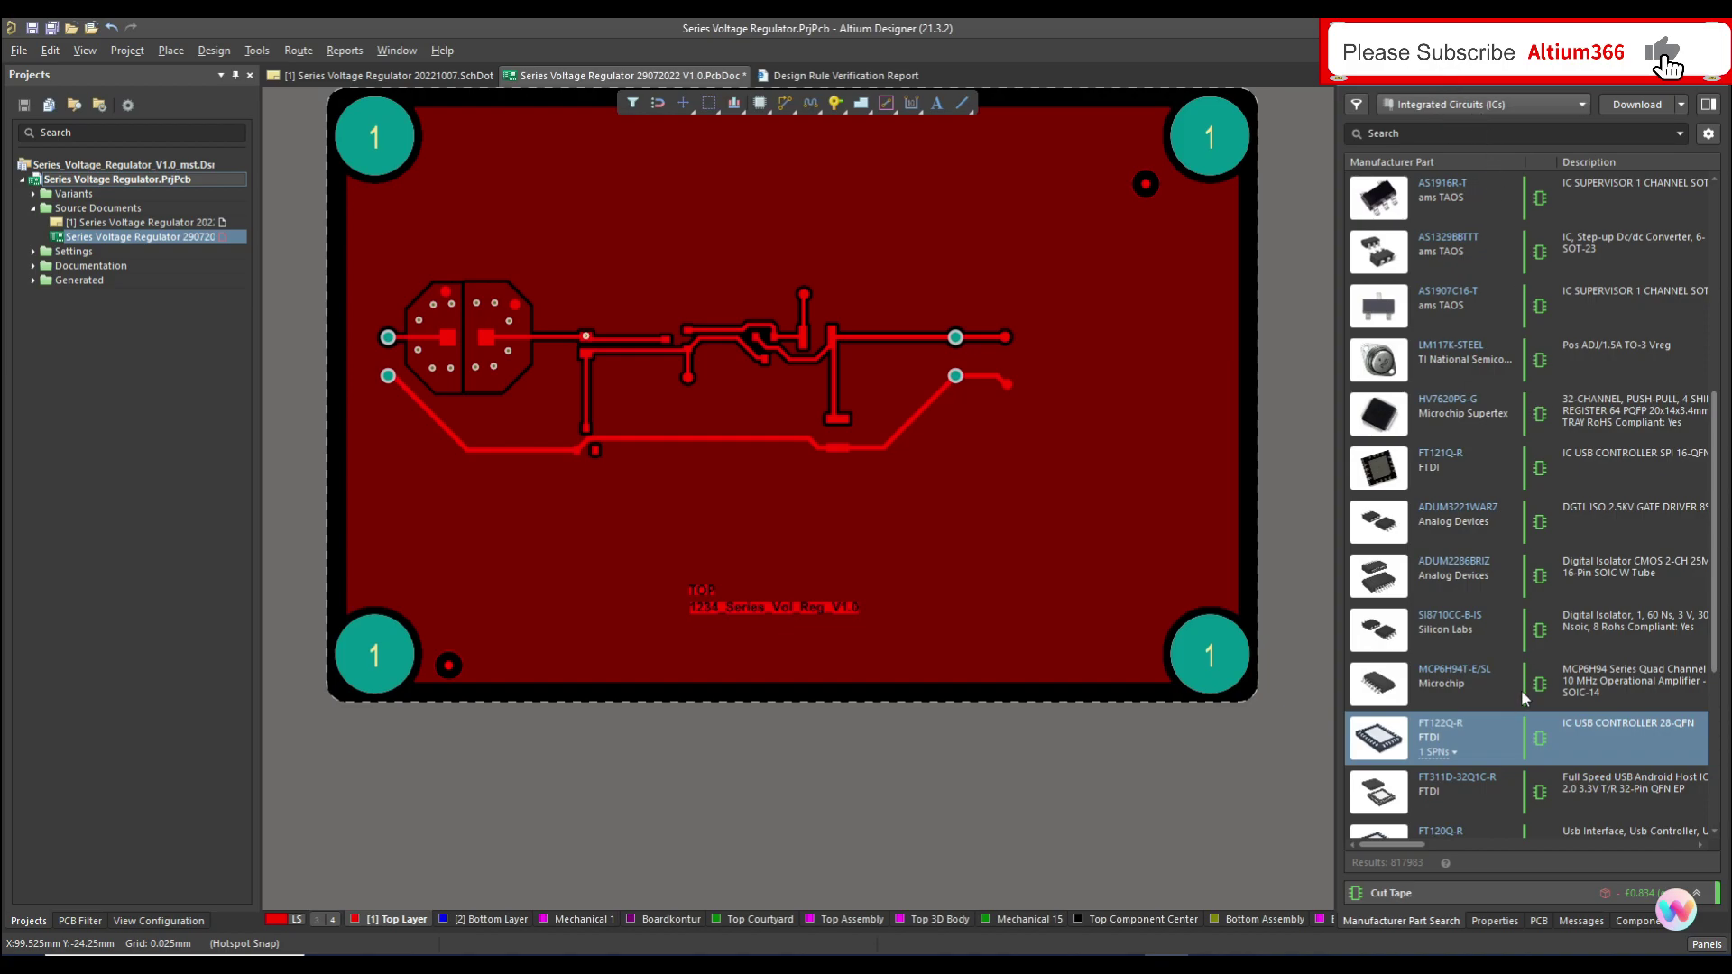
{"action": "scroll", "coordinate": [1515, 559], "scroll_direction": "down", "scroll_amount": 4}
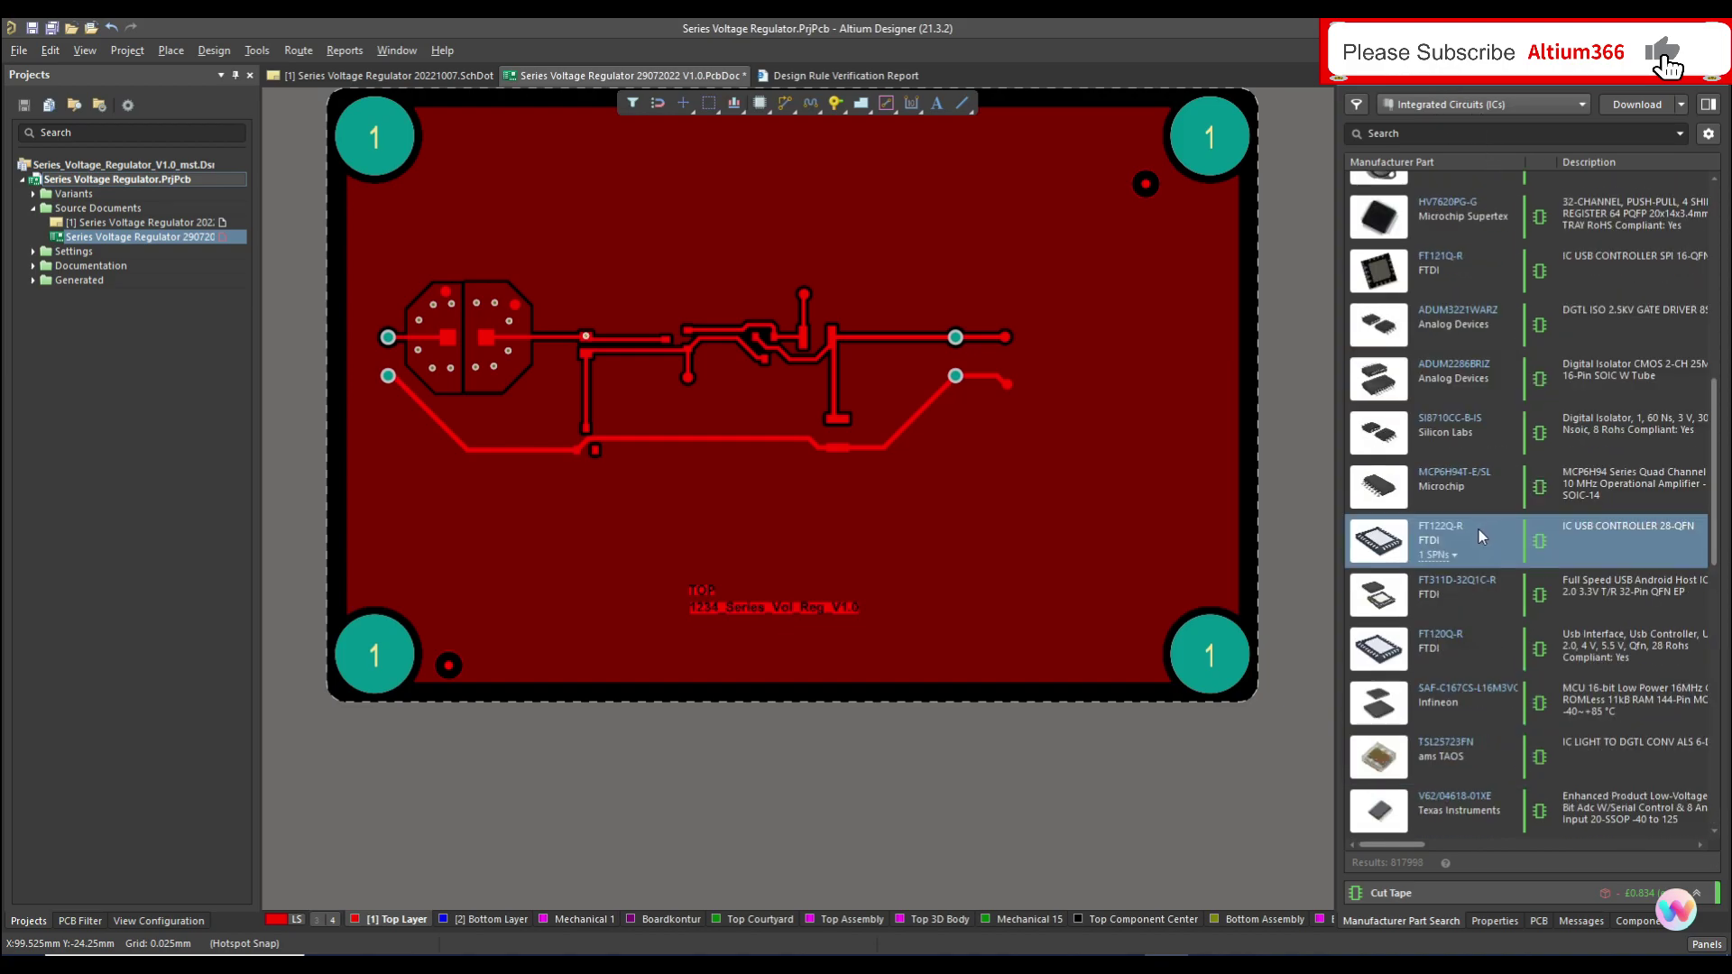
Drop the FT122Q-R 28-QFN part onto the top layer below the tracks, then Repour All polygons.
{"action": "left_click_drag", "start_coordinate": [1477, 532], "coordinate": [615, 542]}
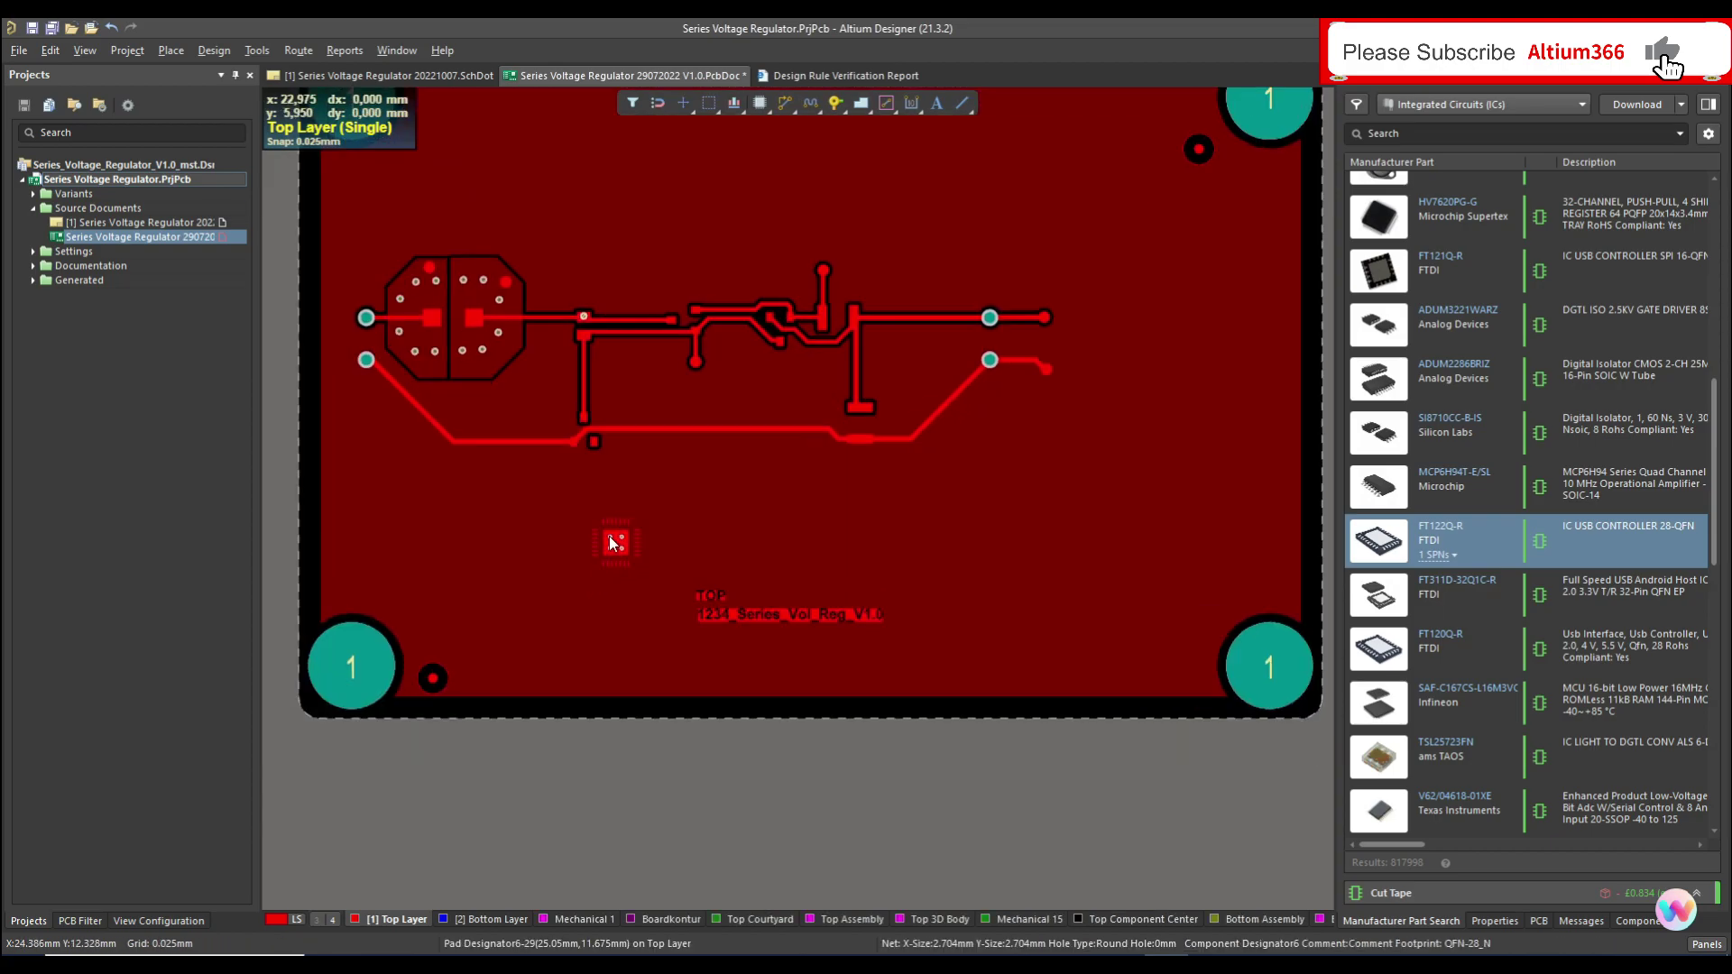
{"action": "scroll", "coordinate": [611, 544], "scroll_direction": "up", "scroll_amount": 3, "text": "ctrl"}
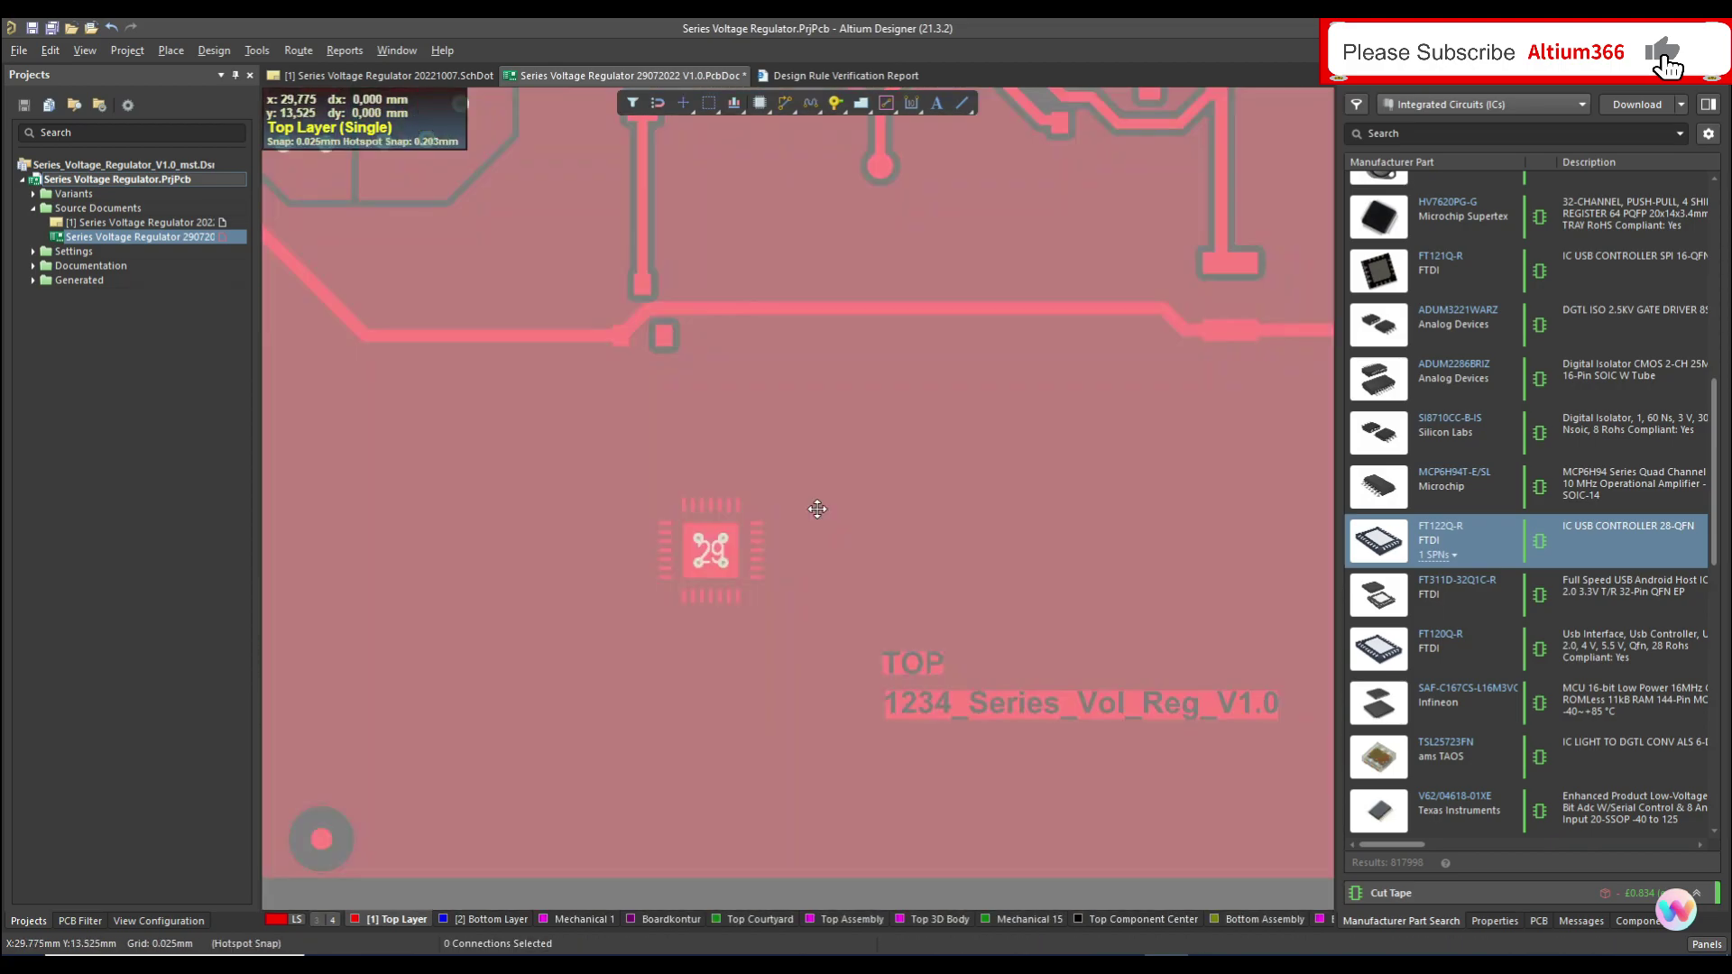
{"action": "right_click", "coordinate": [817, 509]}
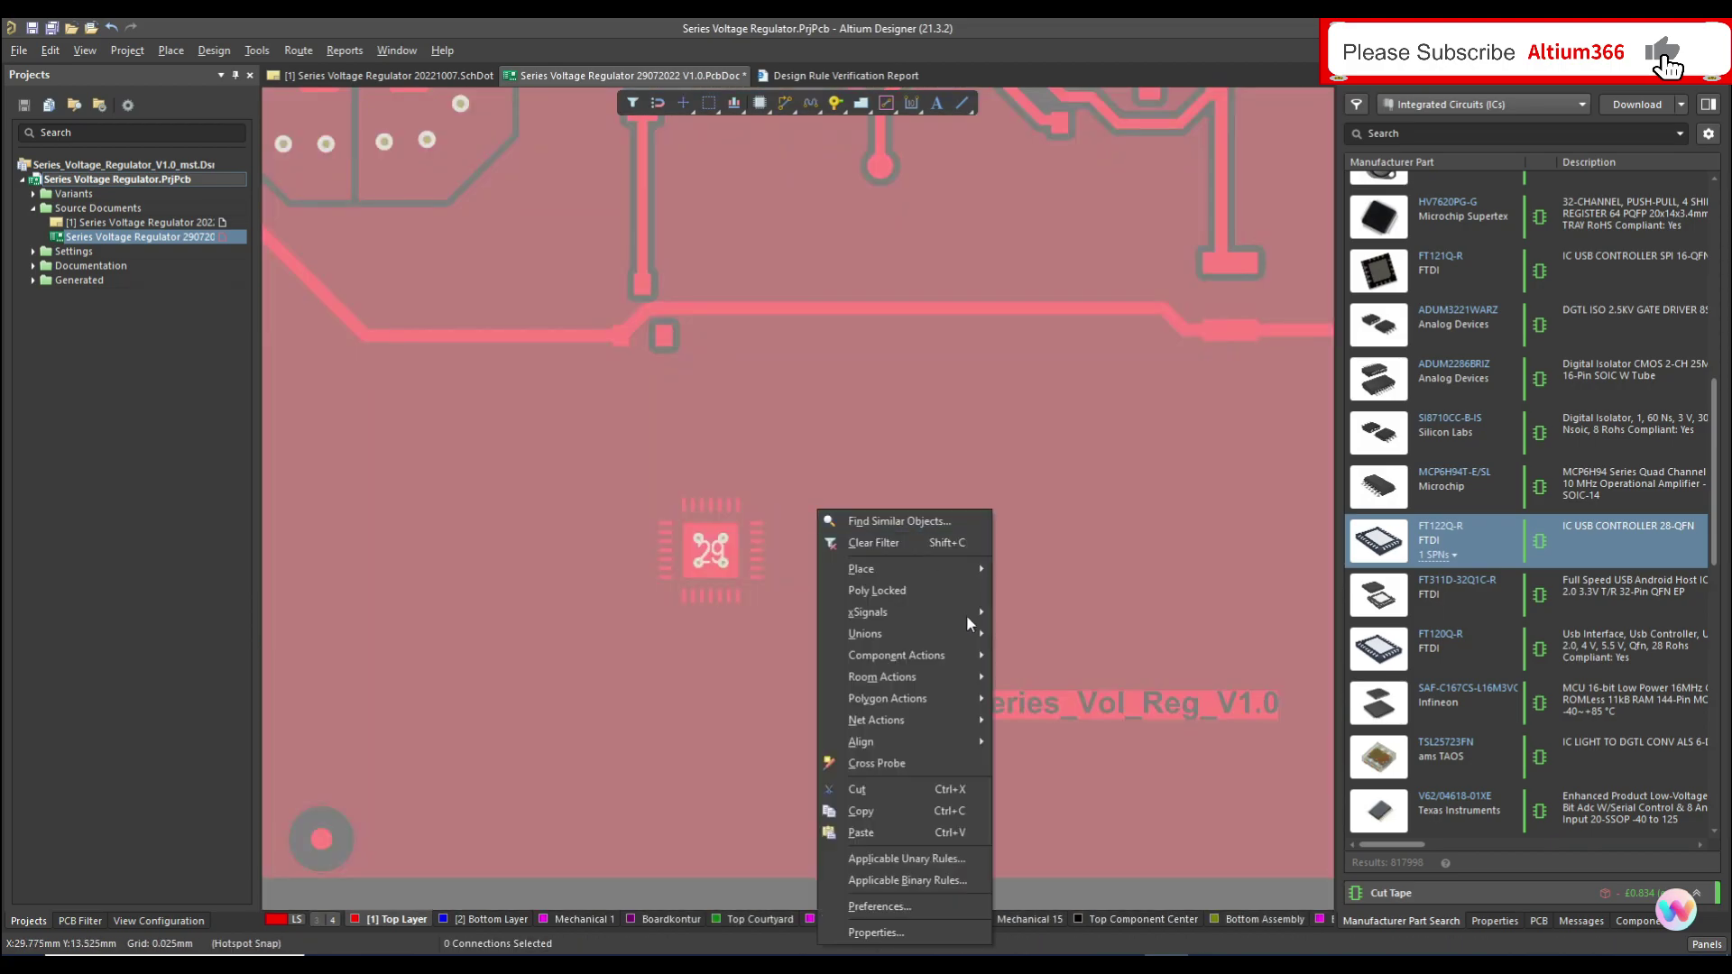
{"action": "mouse_move", "coordinate": [961, 698]}
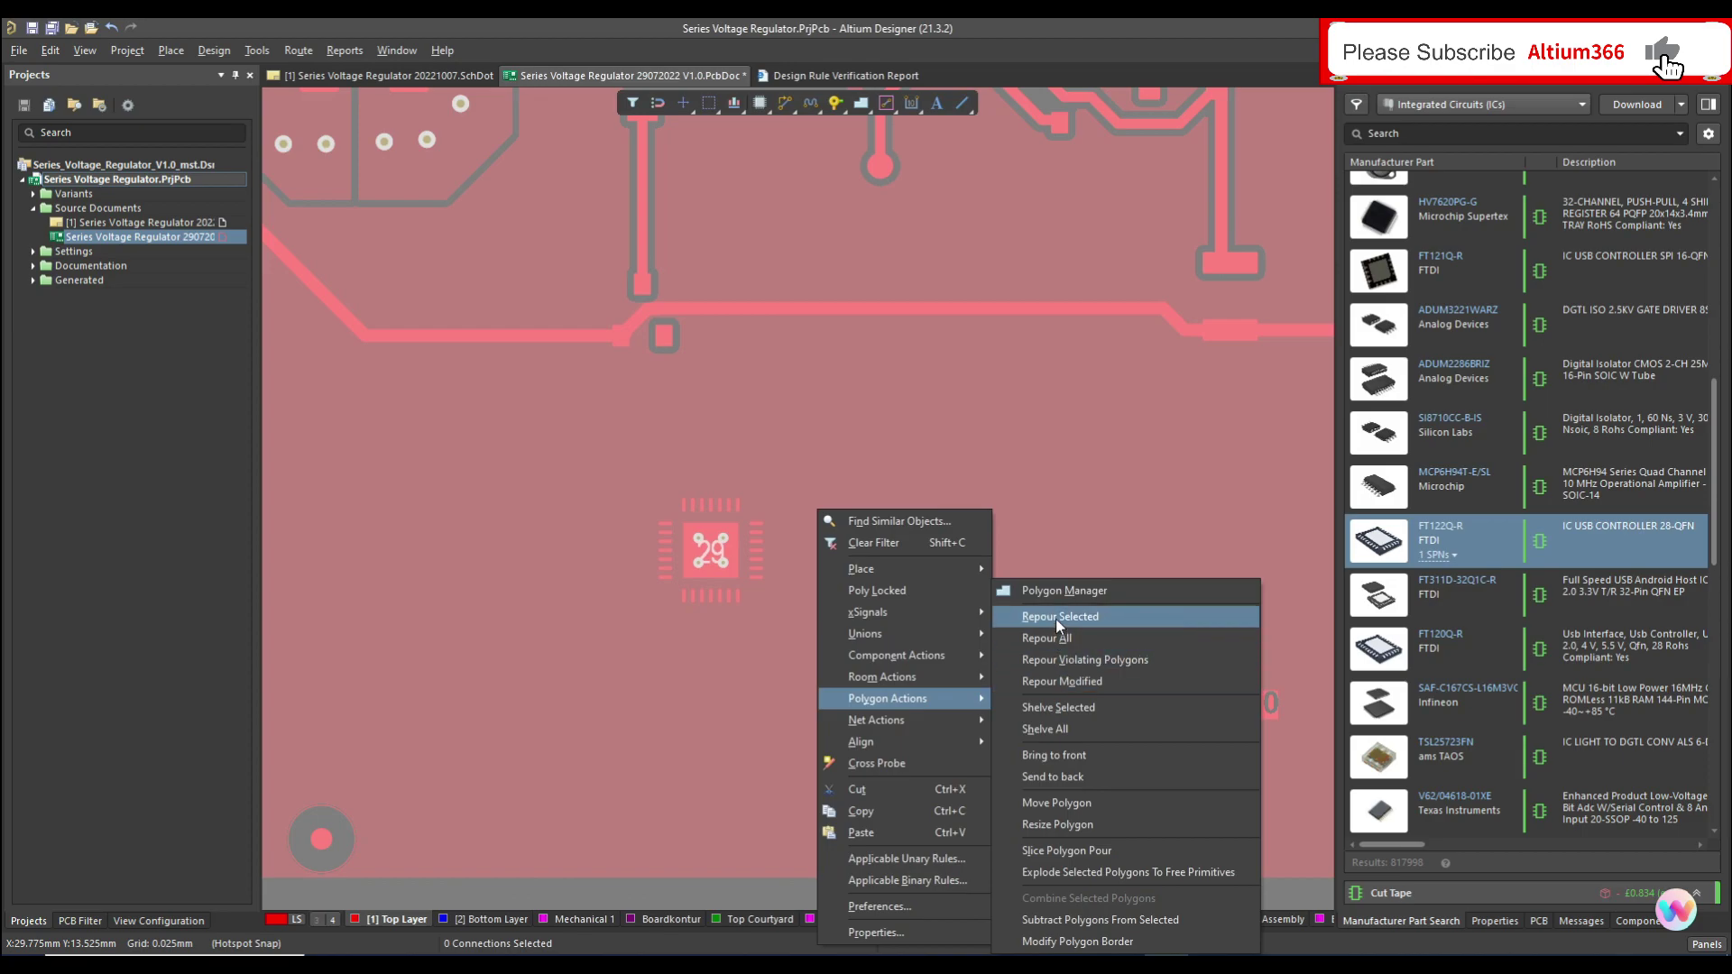
{"action": "left_click", "coordinate": [1053, 639]}
{"action": "scroll", "coordinate": [723, 554], "scroll_direction": "up", "scroll_amount": 6, "text": "ctrl"}
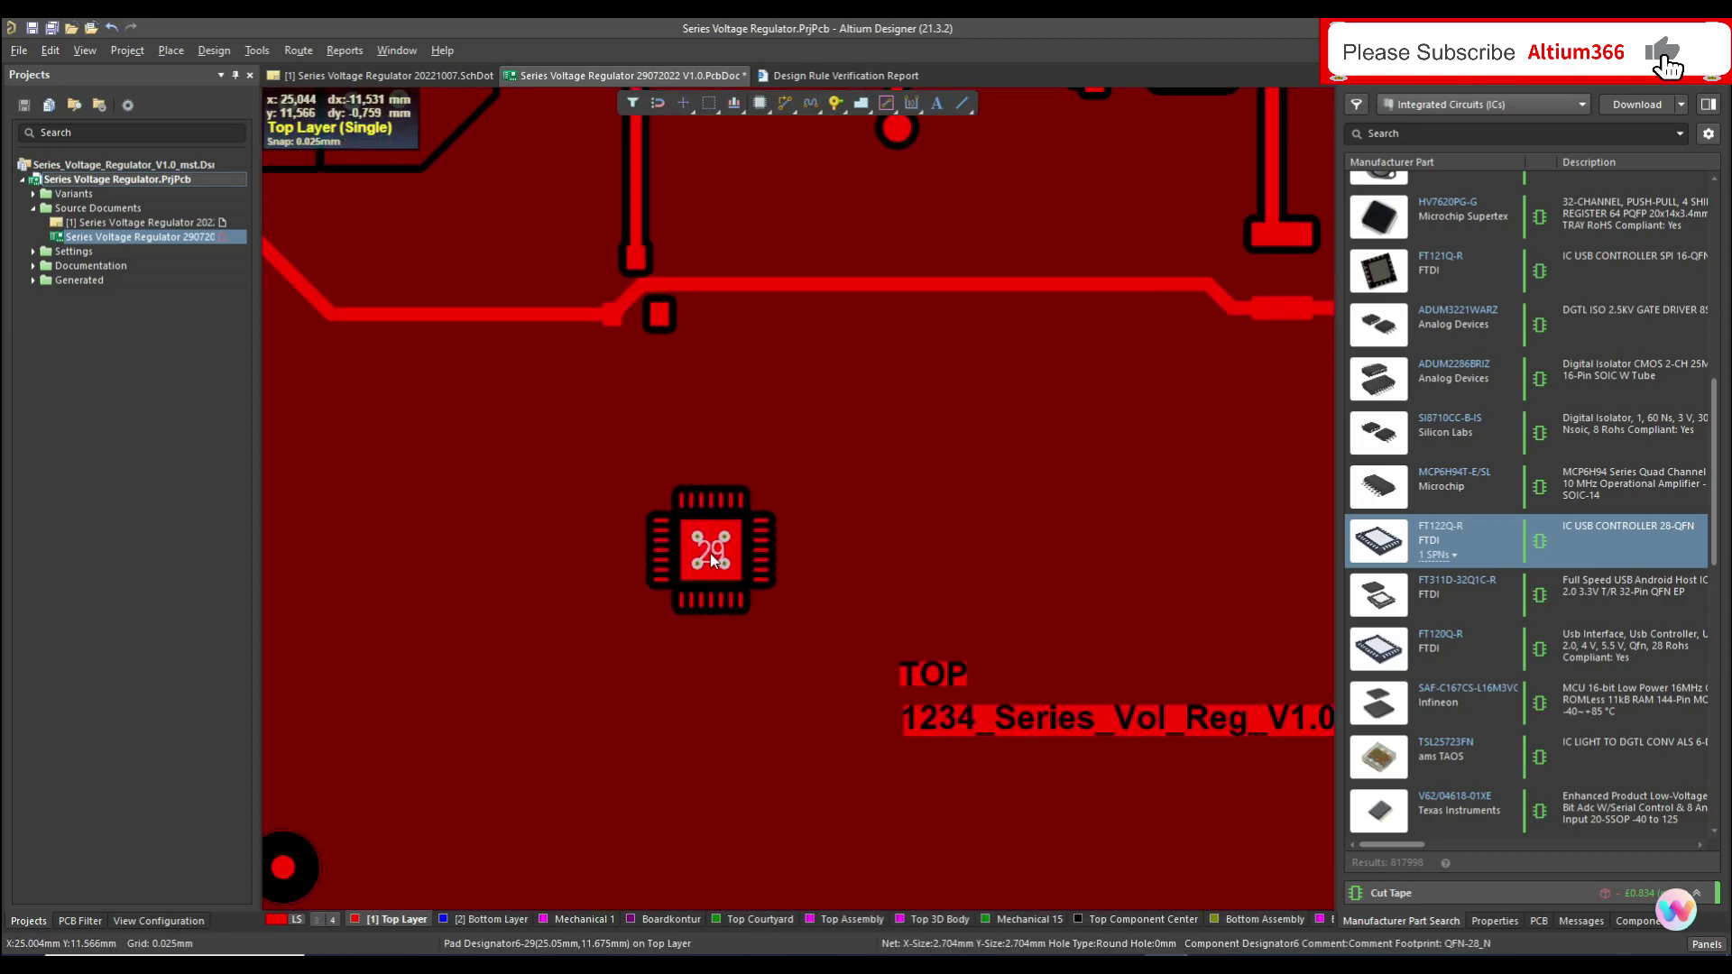
Select the whole QFN component and turn off its Primitives lock in Properties.
{"action": "double_click", "coordinate": [736, 507]}
{"action": "left_click", "coordinate": [710, 418]}
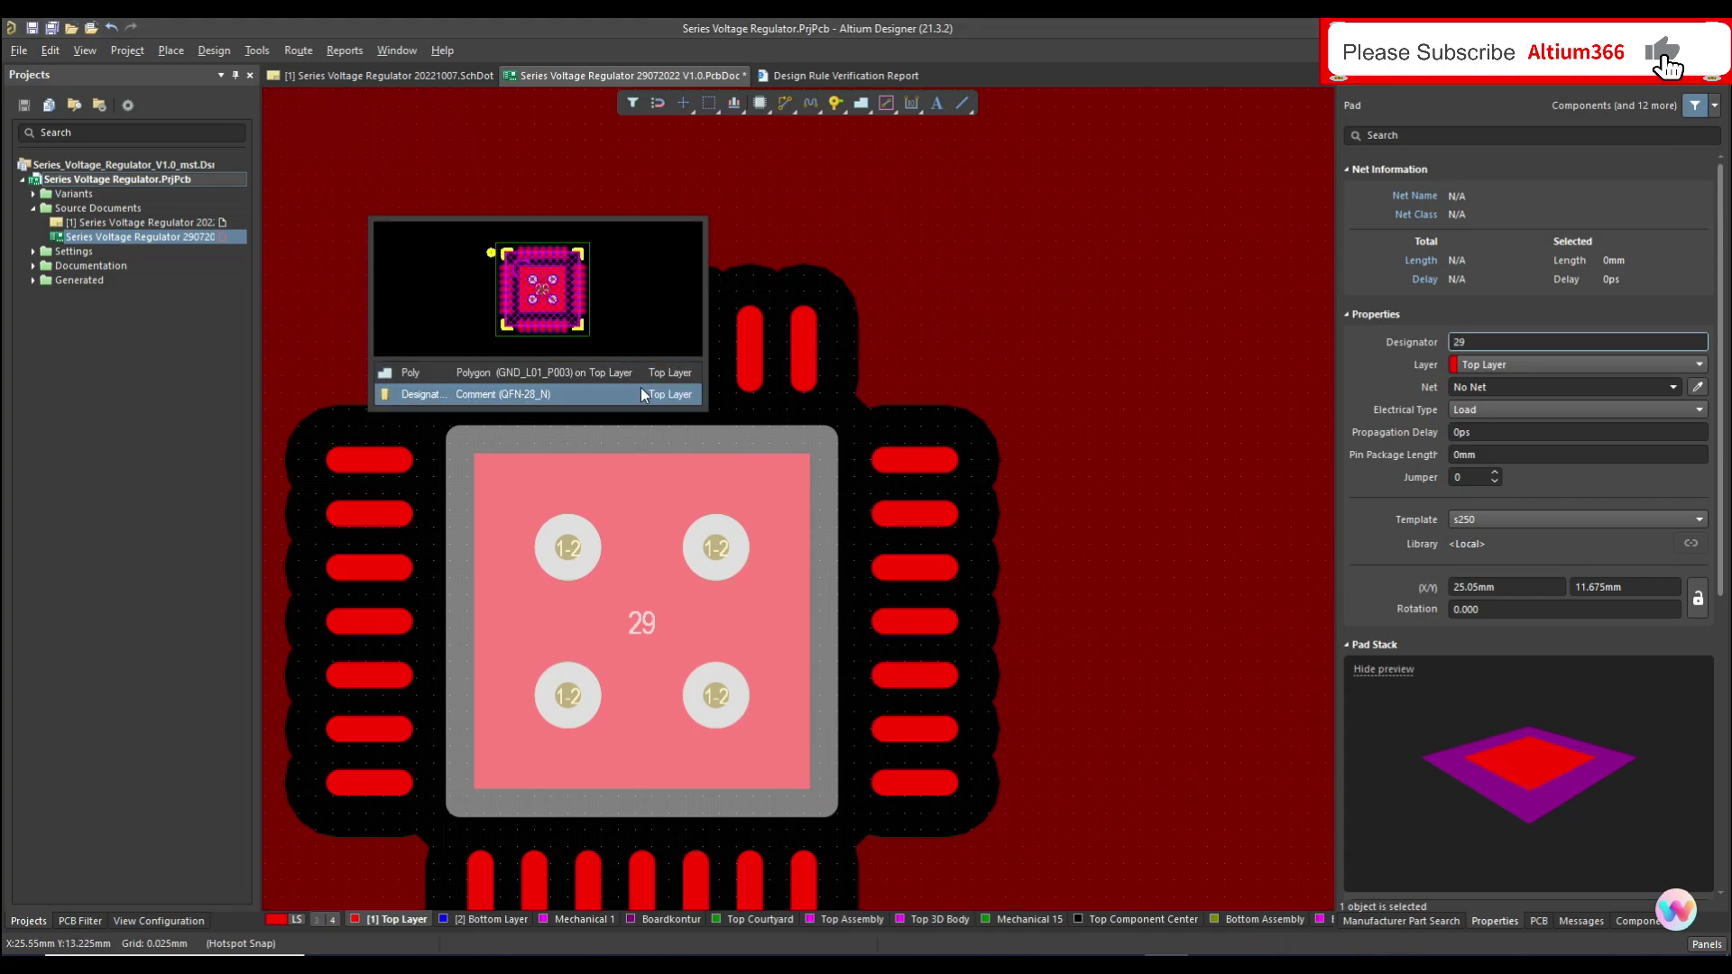
{"action": "left_click", "coordinate": [642, 391]}
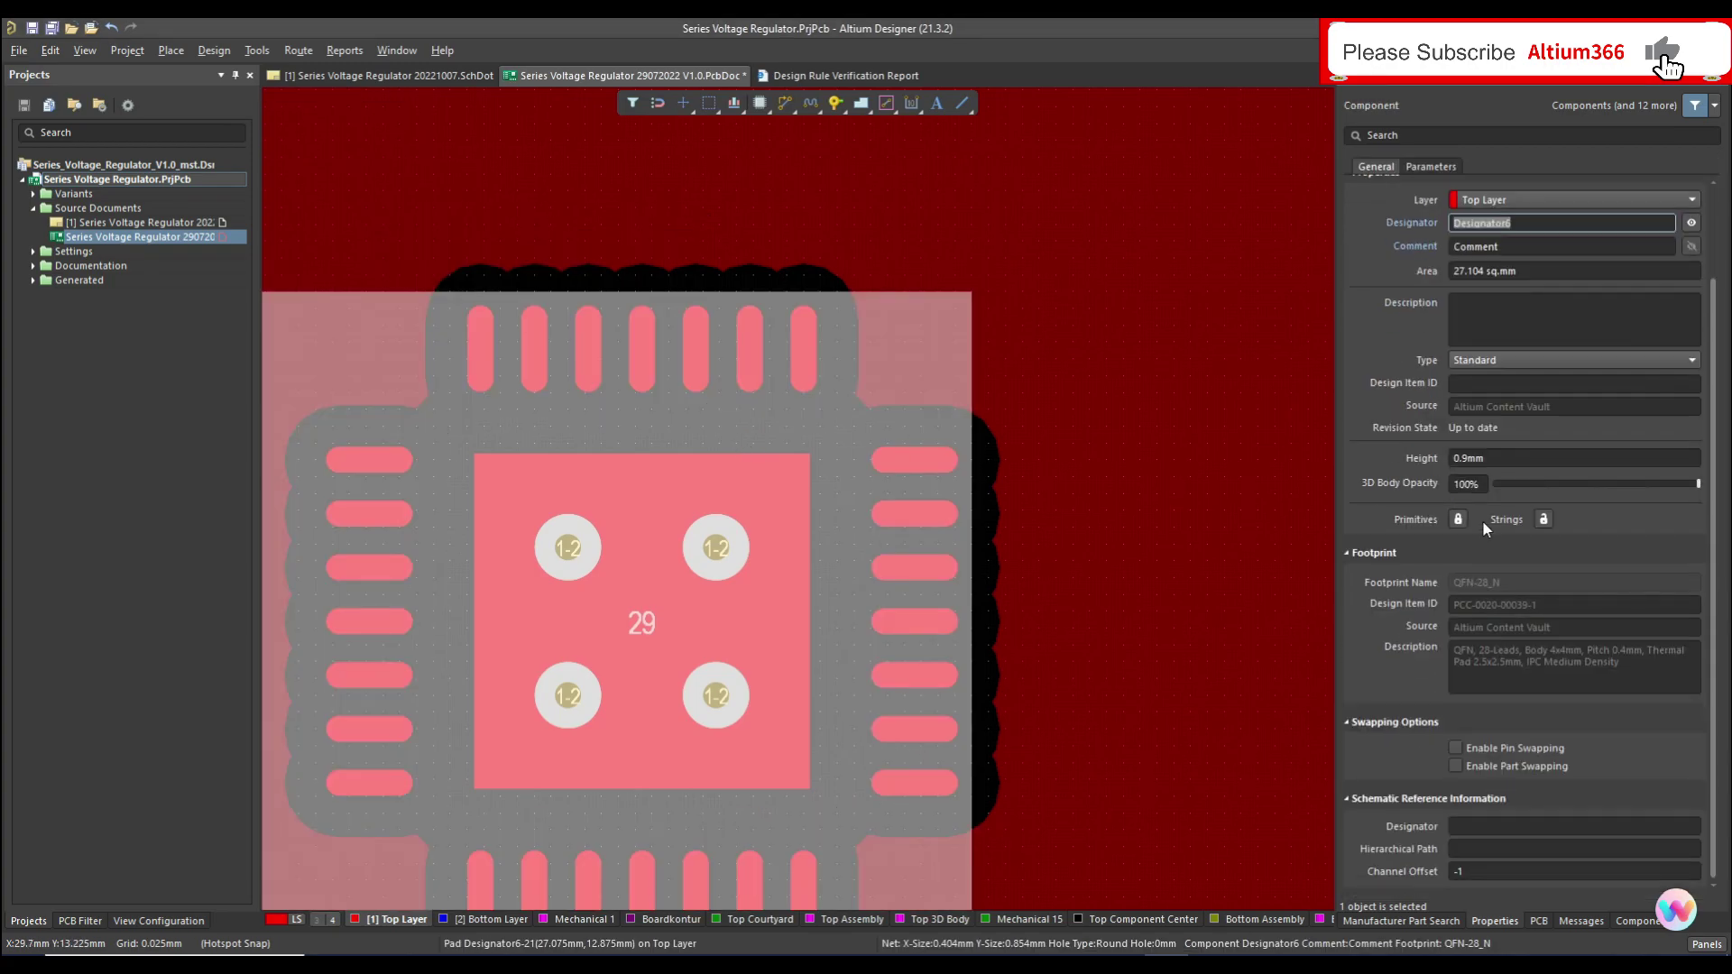
{"action": "left_click", "coordinate": [1456, 520]}
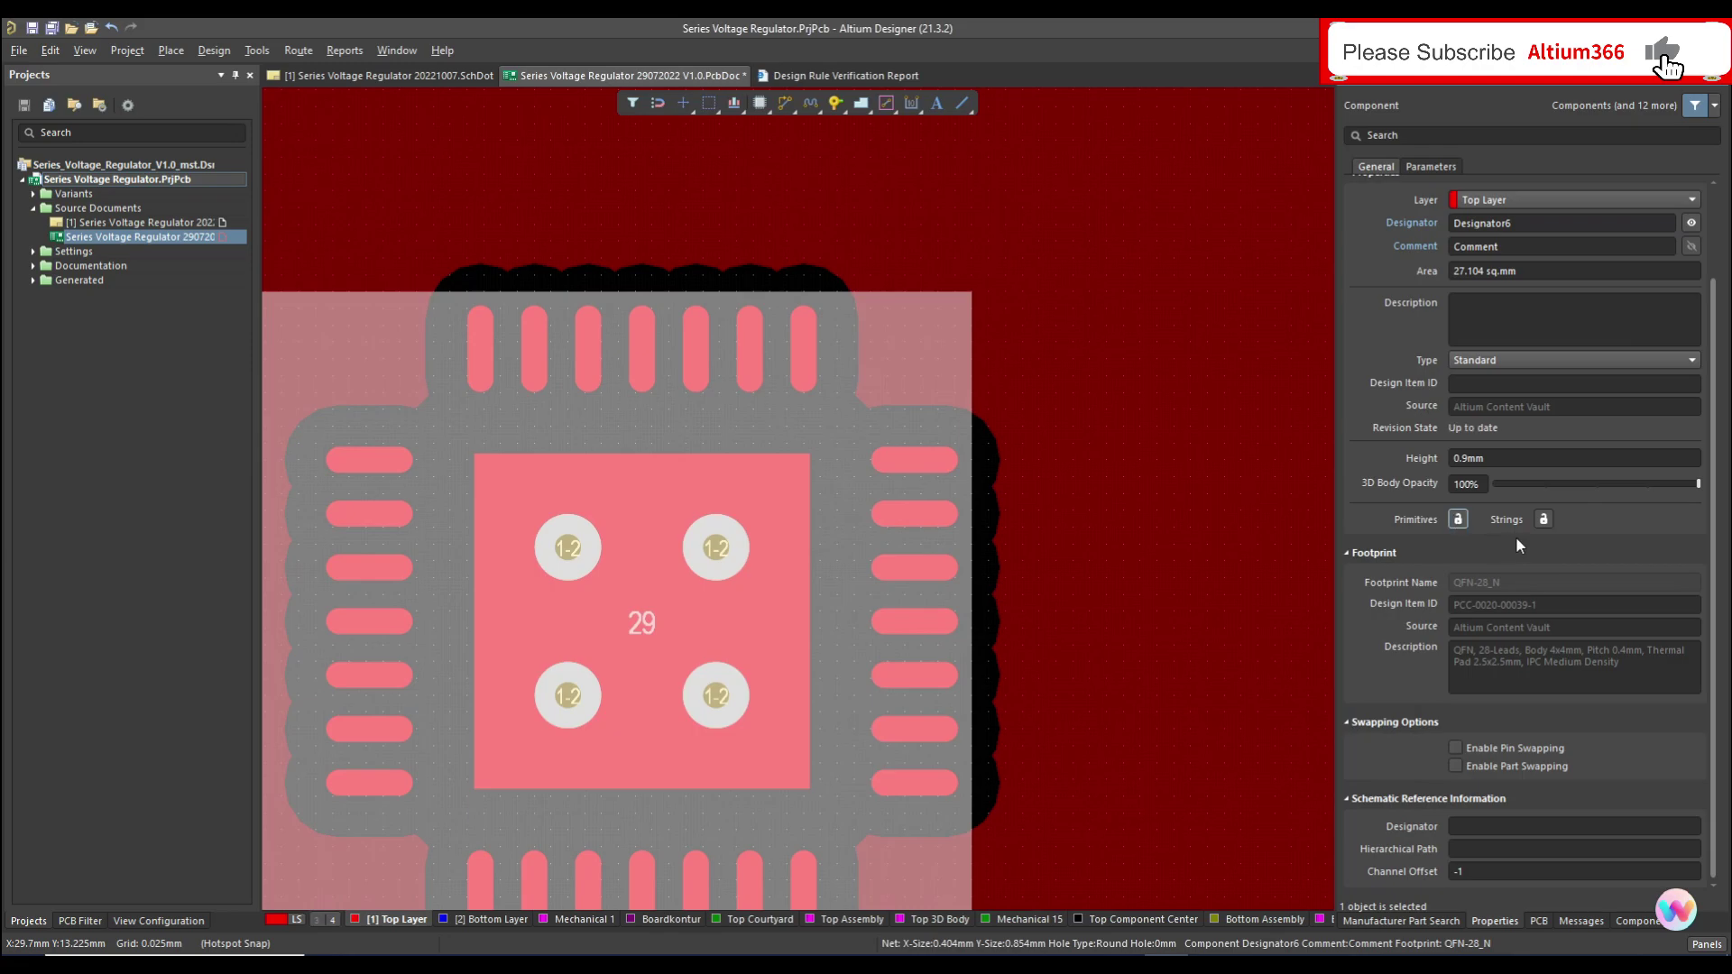
{"action": "scroll", "coordinate": [1581, 550], "scroll_direction": "up", "scroll_amount": 2}
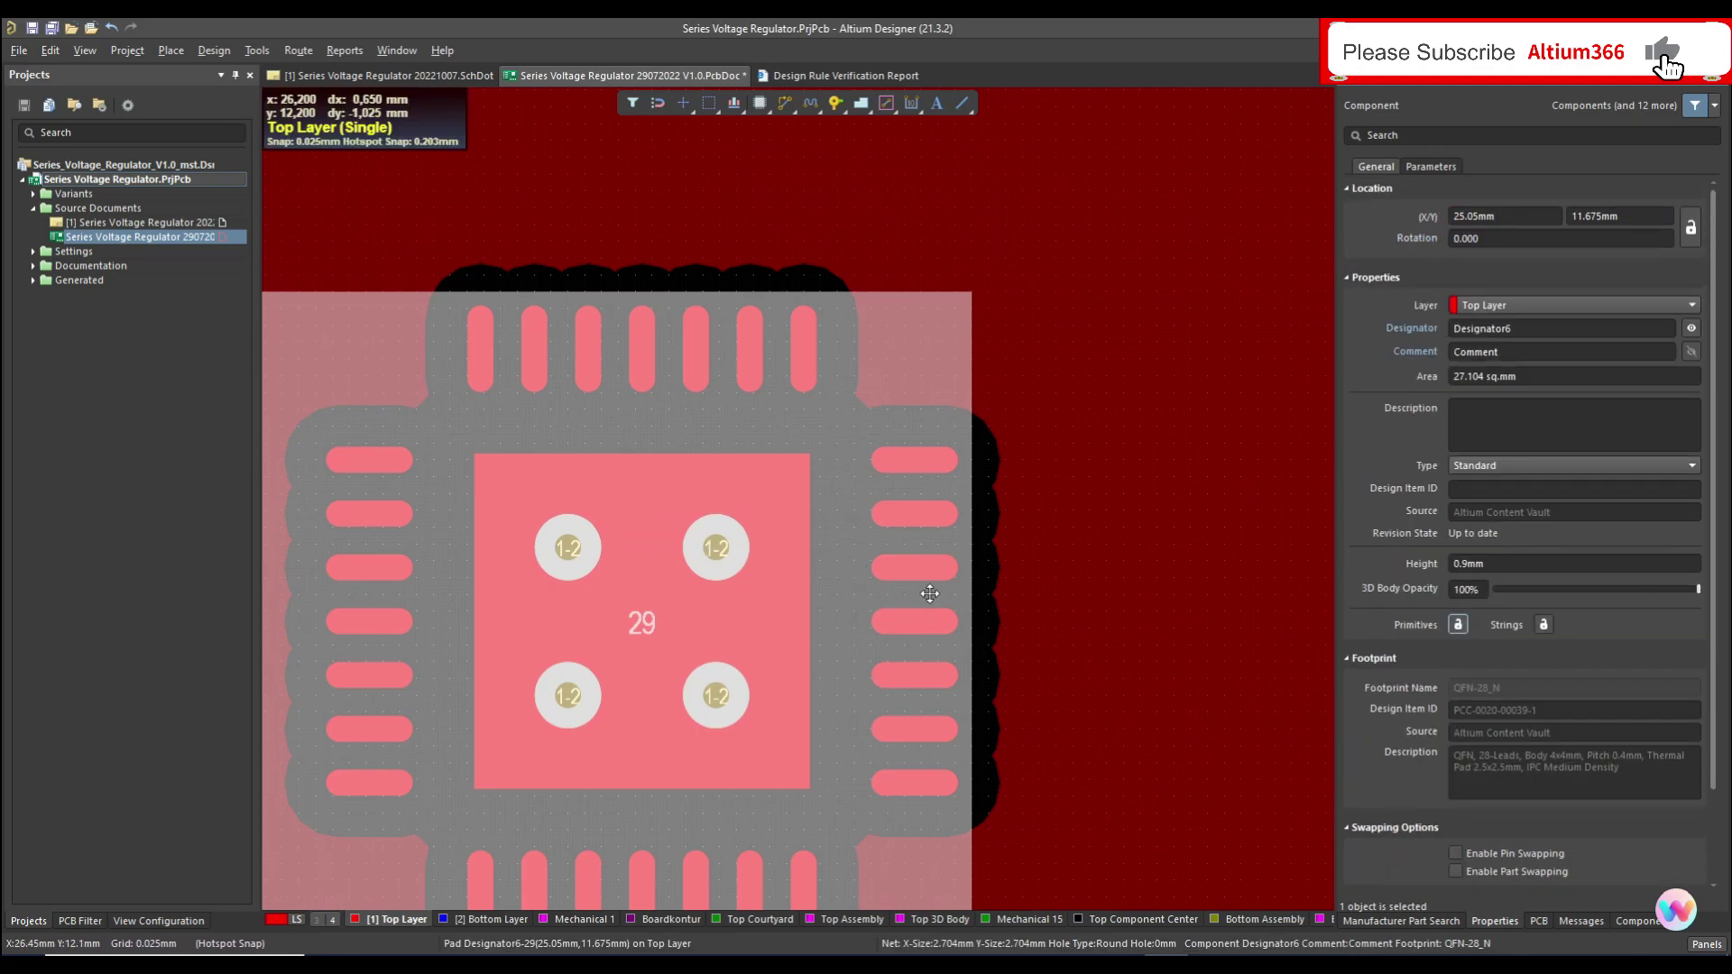
Select the QFN's centre thermal pad 29 on its own.
{"action": "left_click", "coordinate": [1091, 480]}
{"action": "scroll", "coordinate": [1014, 448], "scroll_direction": "down", "scroll_amount": 4}
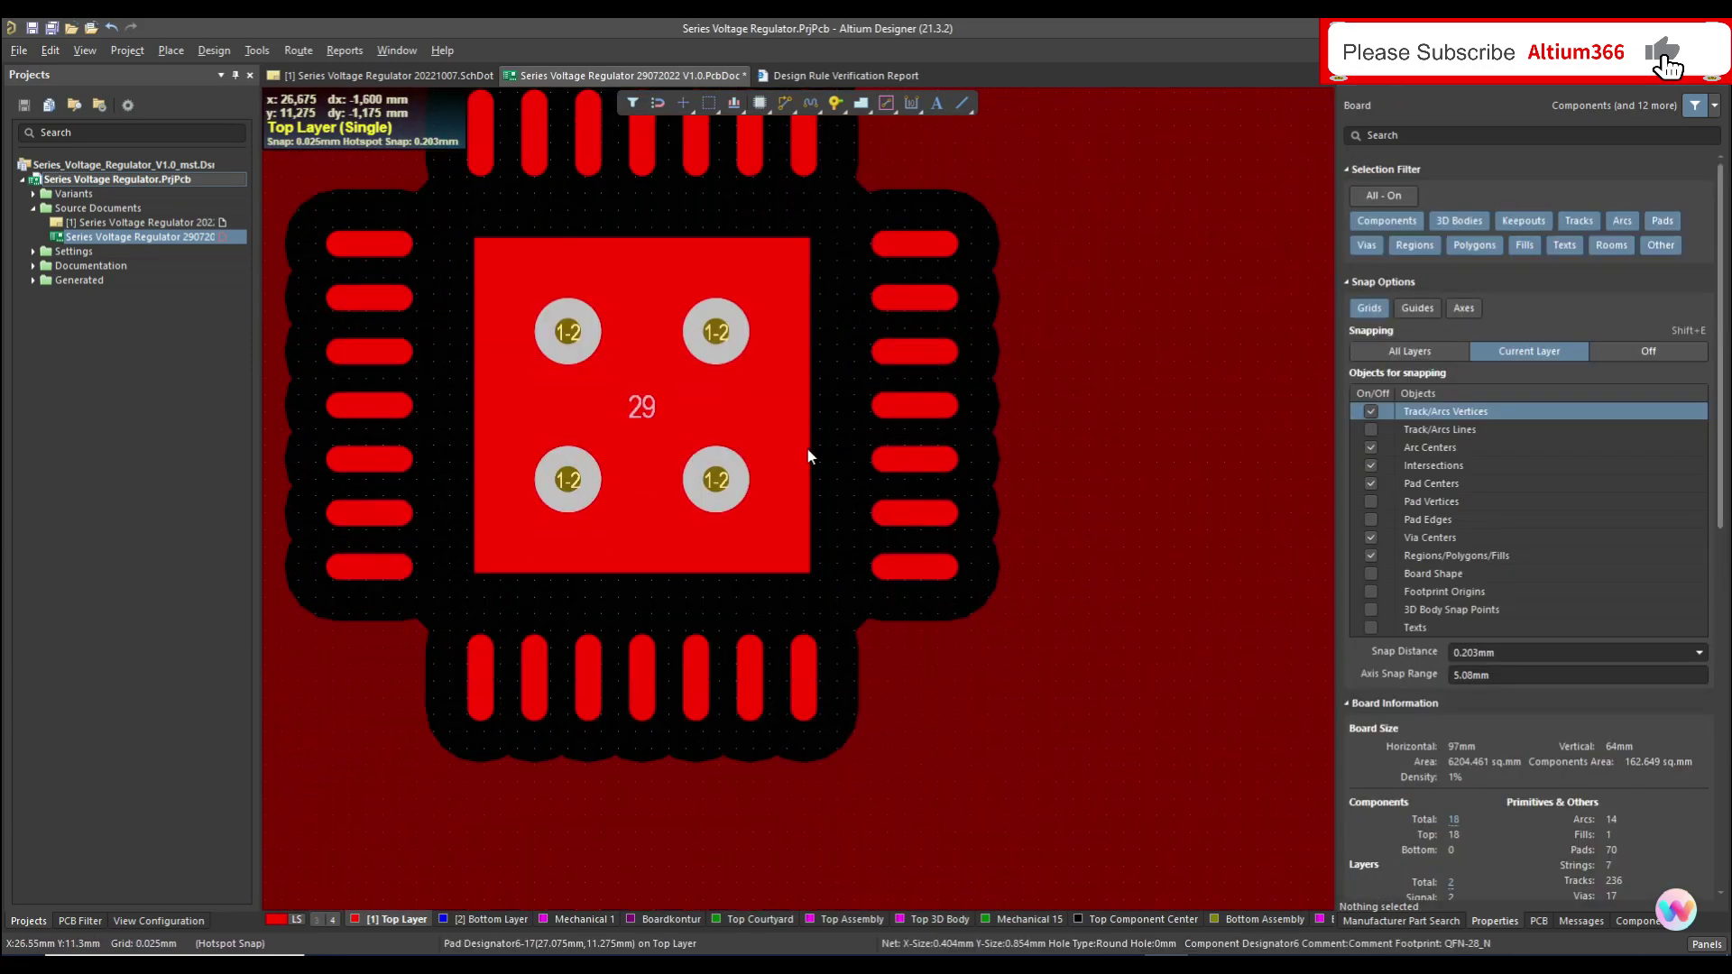
{"action": "left_click", "coordinate": [660, 412]}
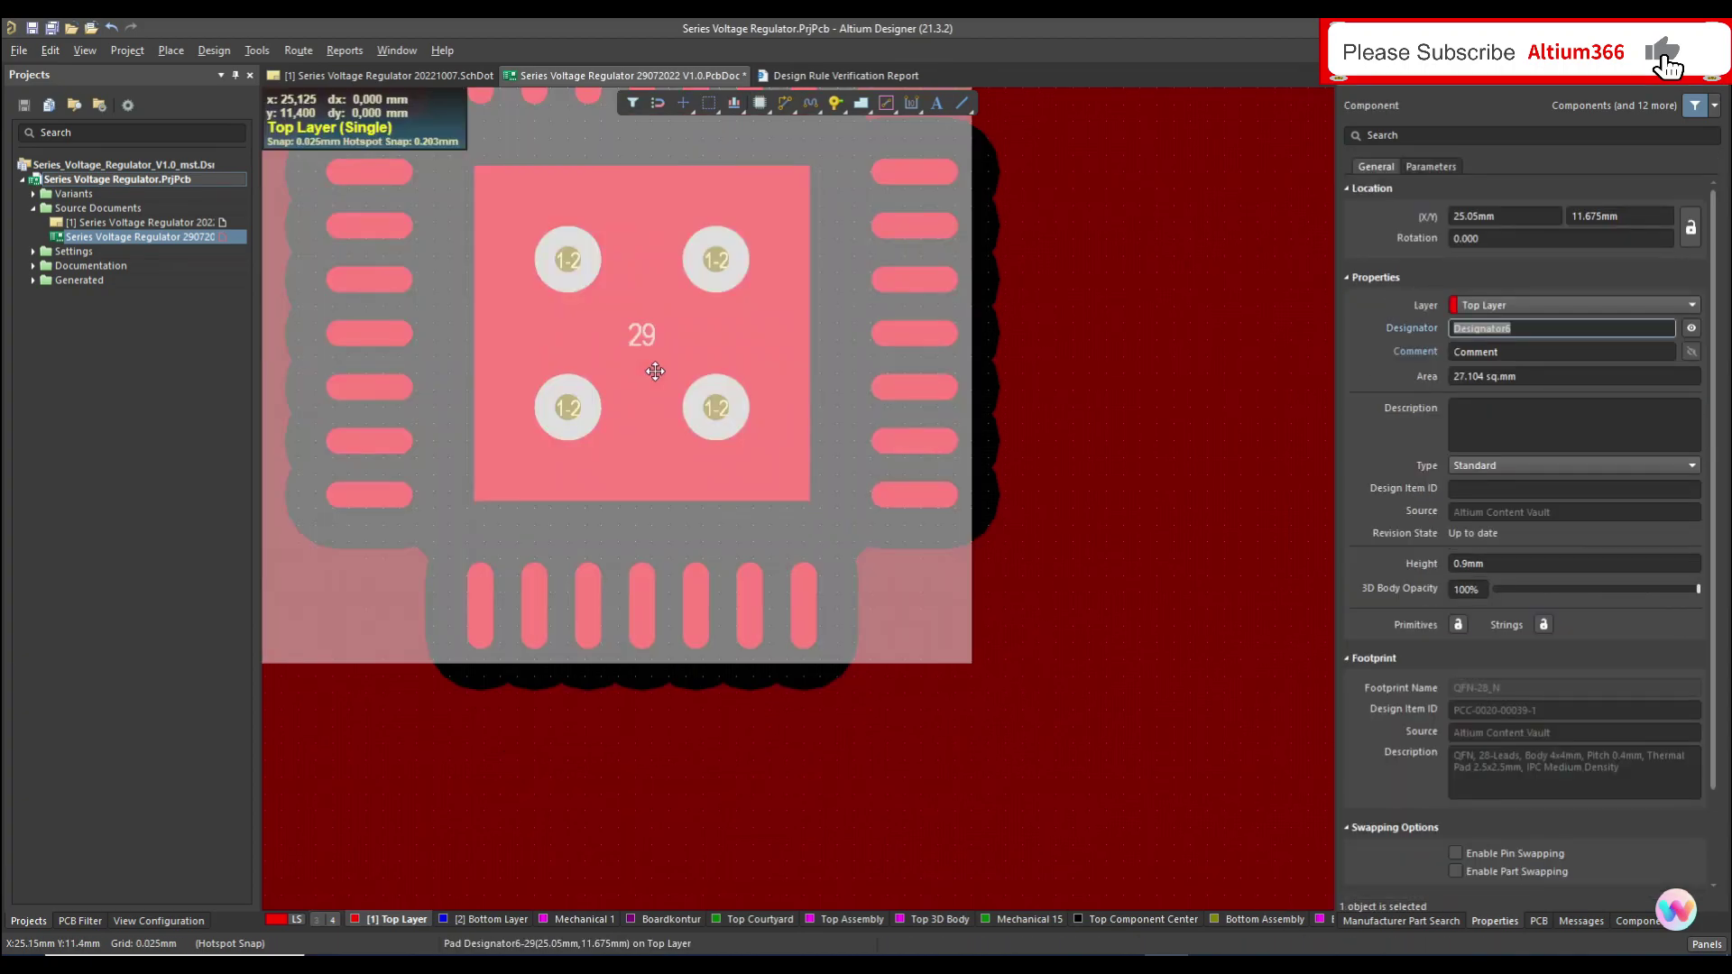
{"action": "left_click", "coordinate": [662, 369]}
{"action": "scroll", "coordinate": [662, 369], "scroll_direction": "up", "scroll_amount": 2}
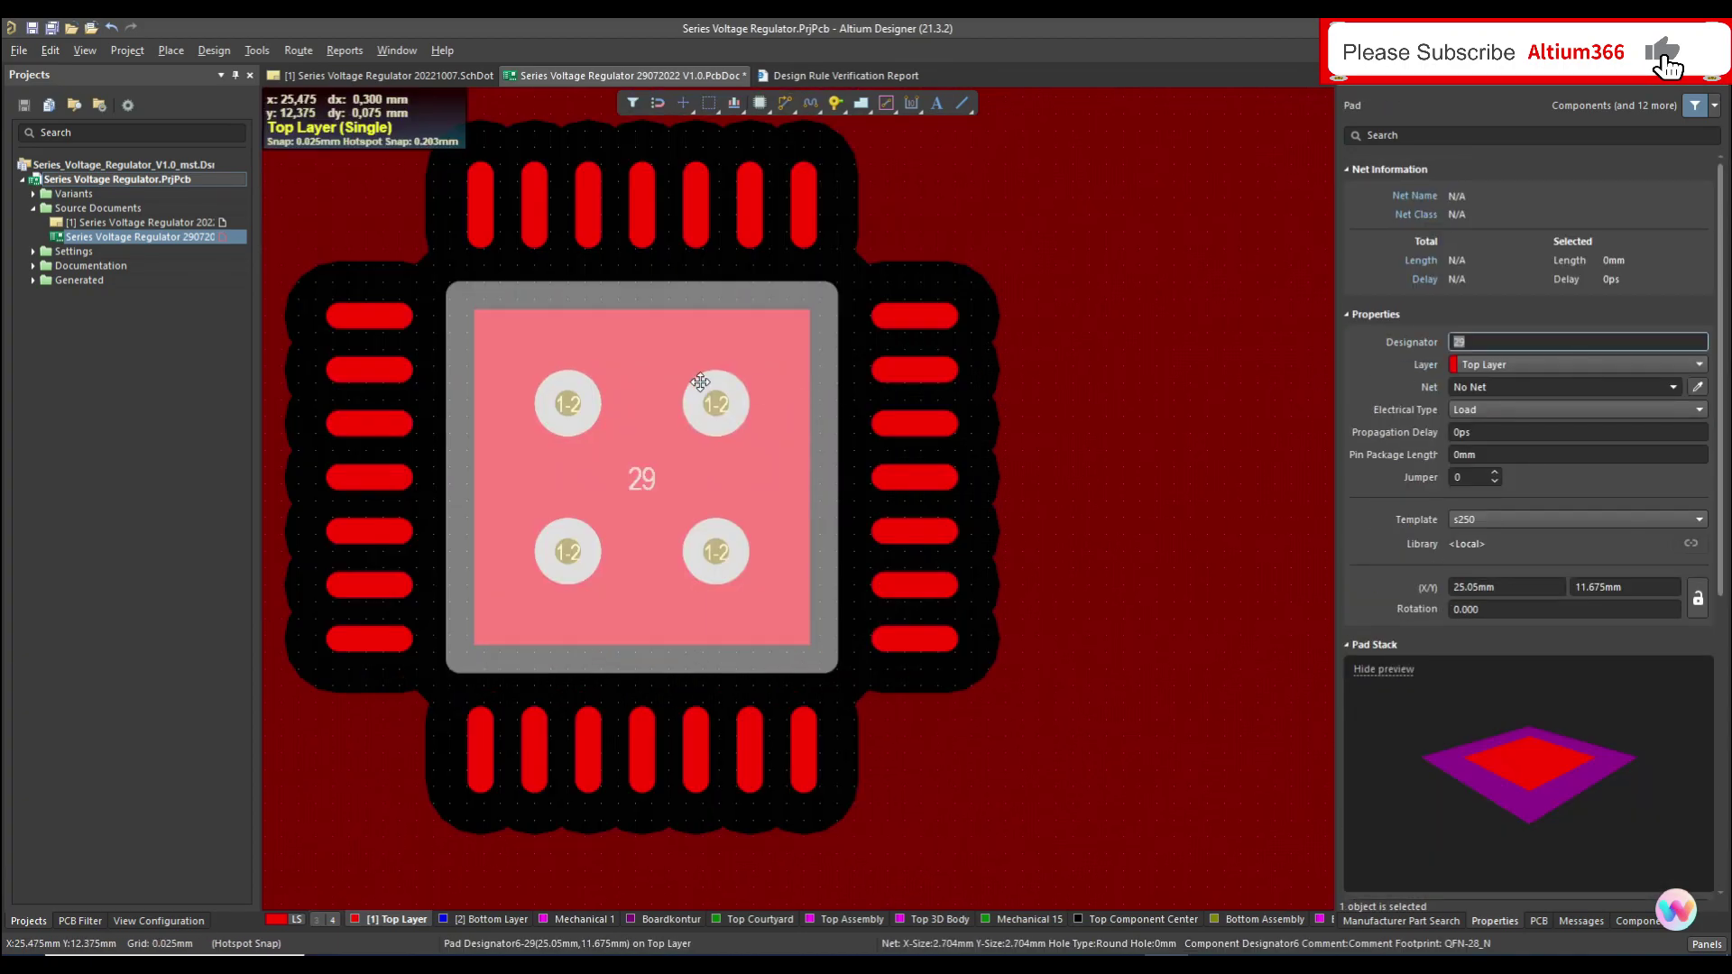
Put pad 29 on GND, then assign the four bottom-layer thermal vias to GND instead of No Net.
{"action": "left_click", "coordinate": [1078, 436]}
{"action": "left_click", "coordinate": [707, 476]}
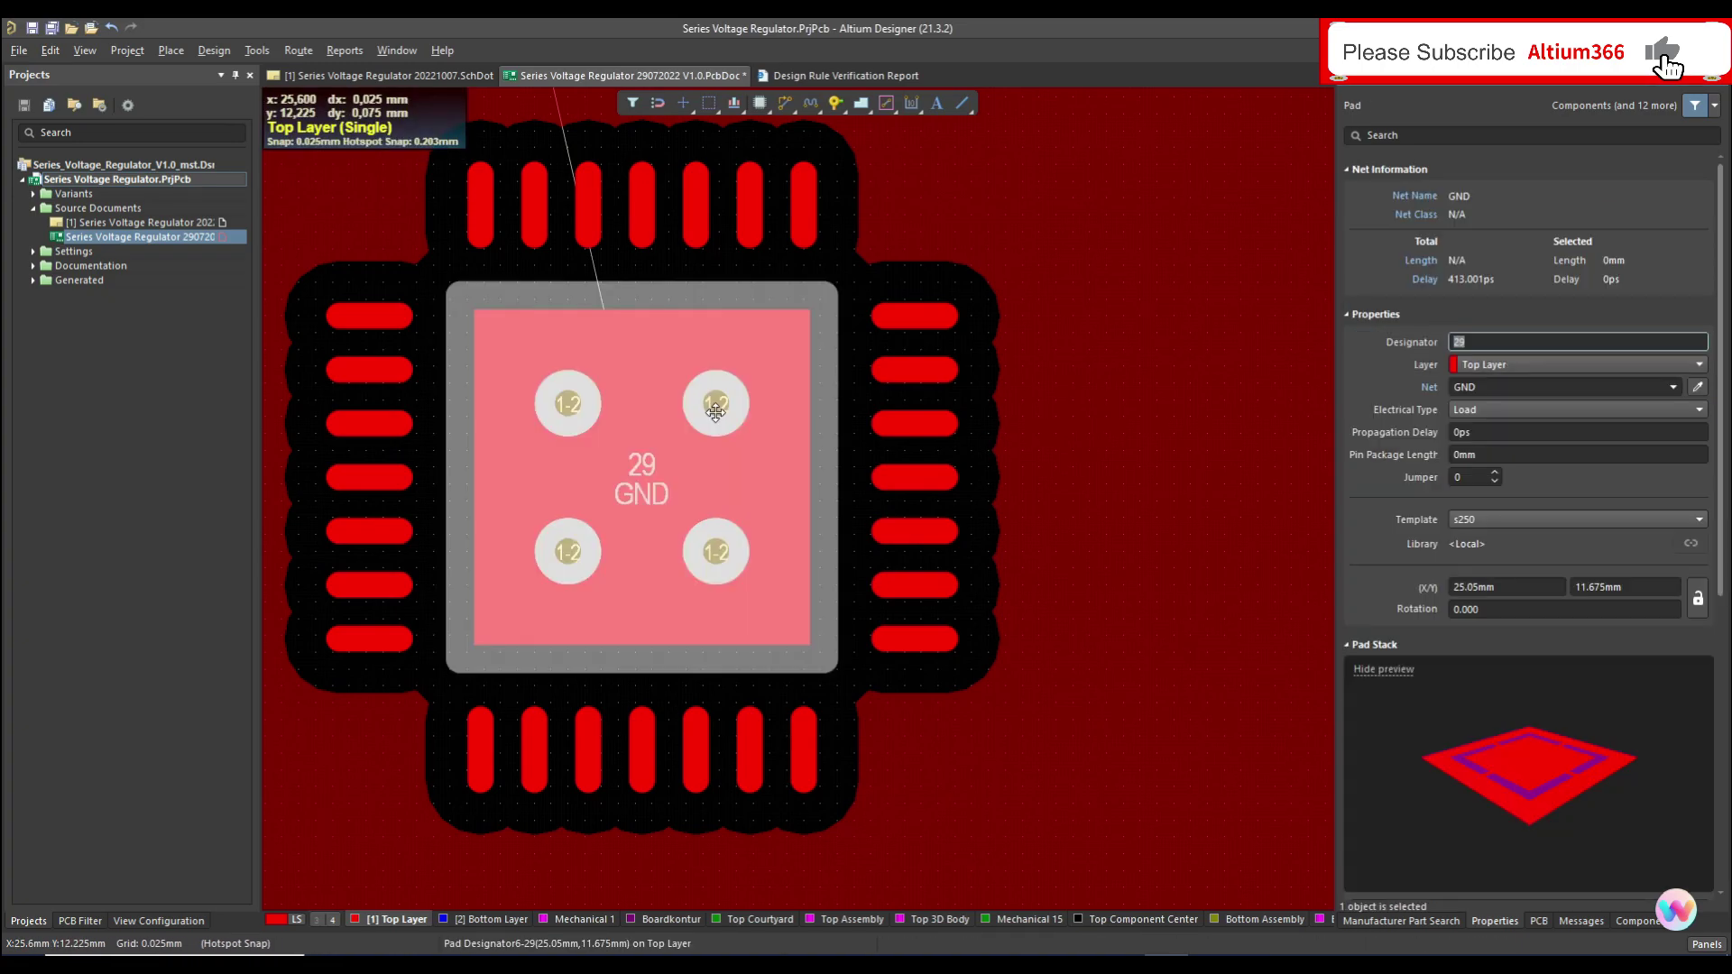
{"action": "left_click", "coordinate": [1081, 383]}
{"action": "left_click", "coordinate": [1011, 436]}
{"action": "scroll", "coordinate": [703, 431], "scroll_direction": "down", "scroll_amount": 1, "text": "ctrl+shift"}
{"action": "scroll", "coordinate": [703, 432], "scroll_direction": "down", "scroll_amount": 3, "text": "ctrl"}
{"action": "scroll", "coordinate": [680, 419], "scroll_direction": "up", "scroll_amount": 5, "text": "ctrl"}
{"action": "scroll", "coordinate": [680, 430], "scroll_direction": "up", "scroll_amount": 2, "text": "ctrl"}
{"action": "scroll", "coordinate": [678, 428], "scroll_direction": "down", "scroll_amount": 1, "text": "ctrl"}
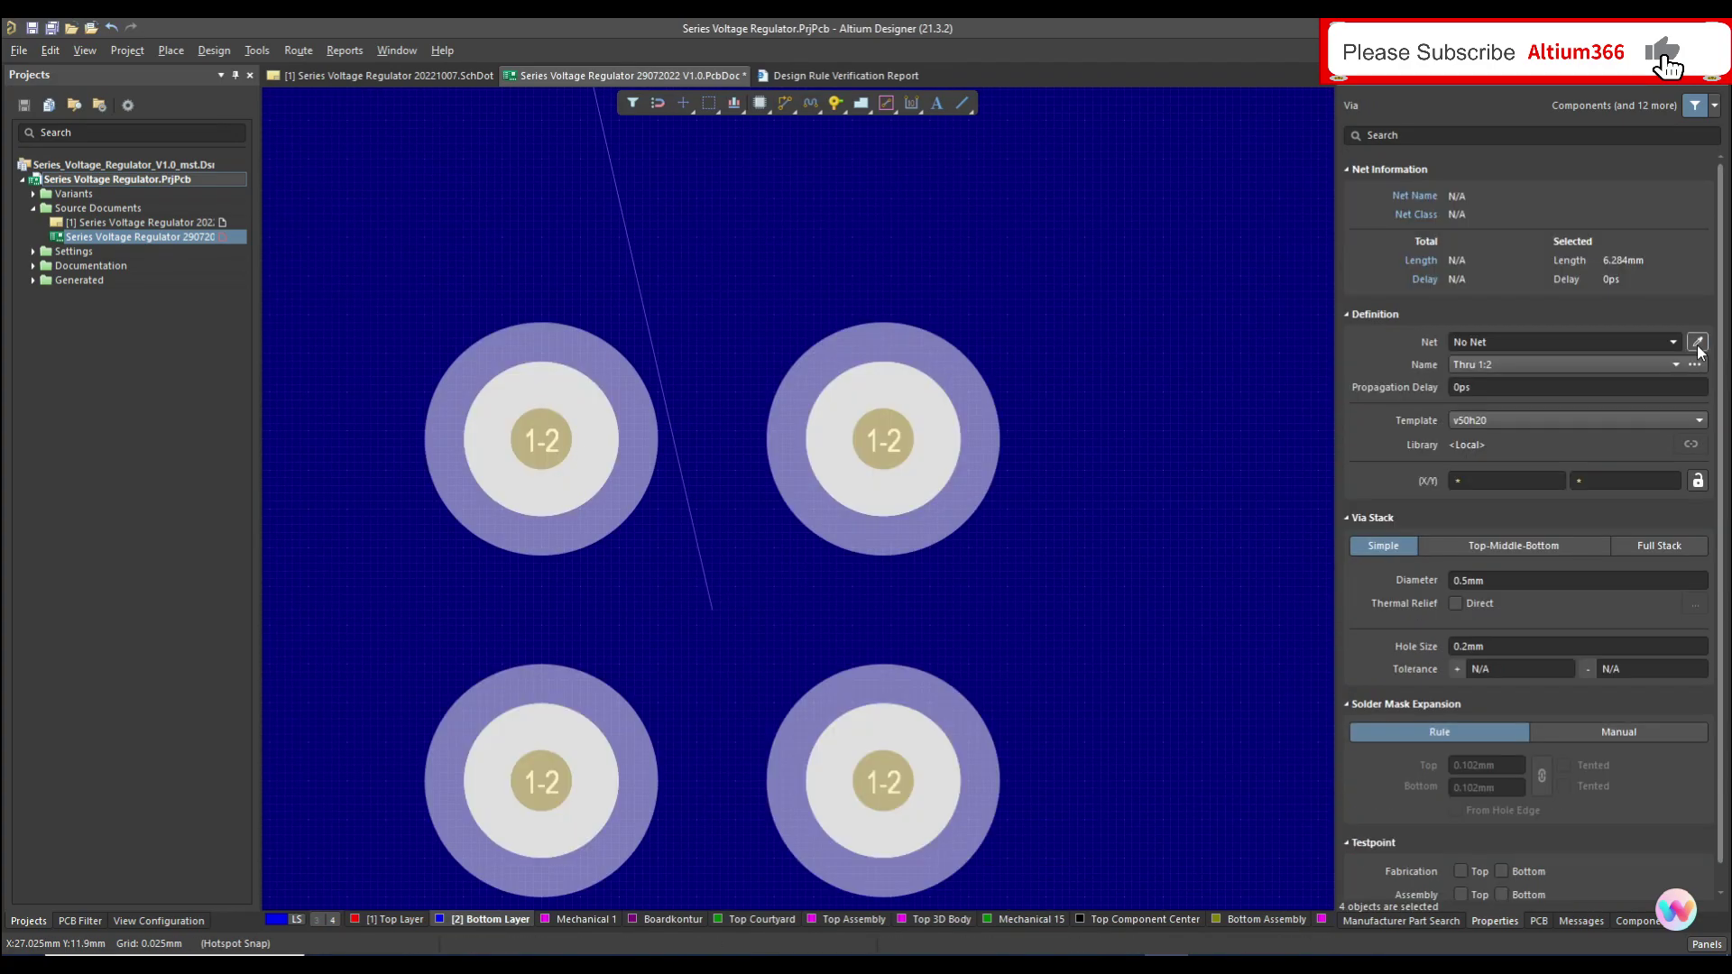
{"action": "left_click", "coordinate": [1697, 343]}
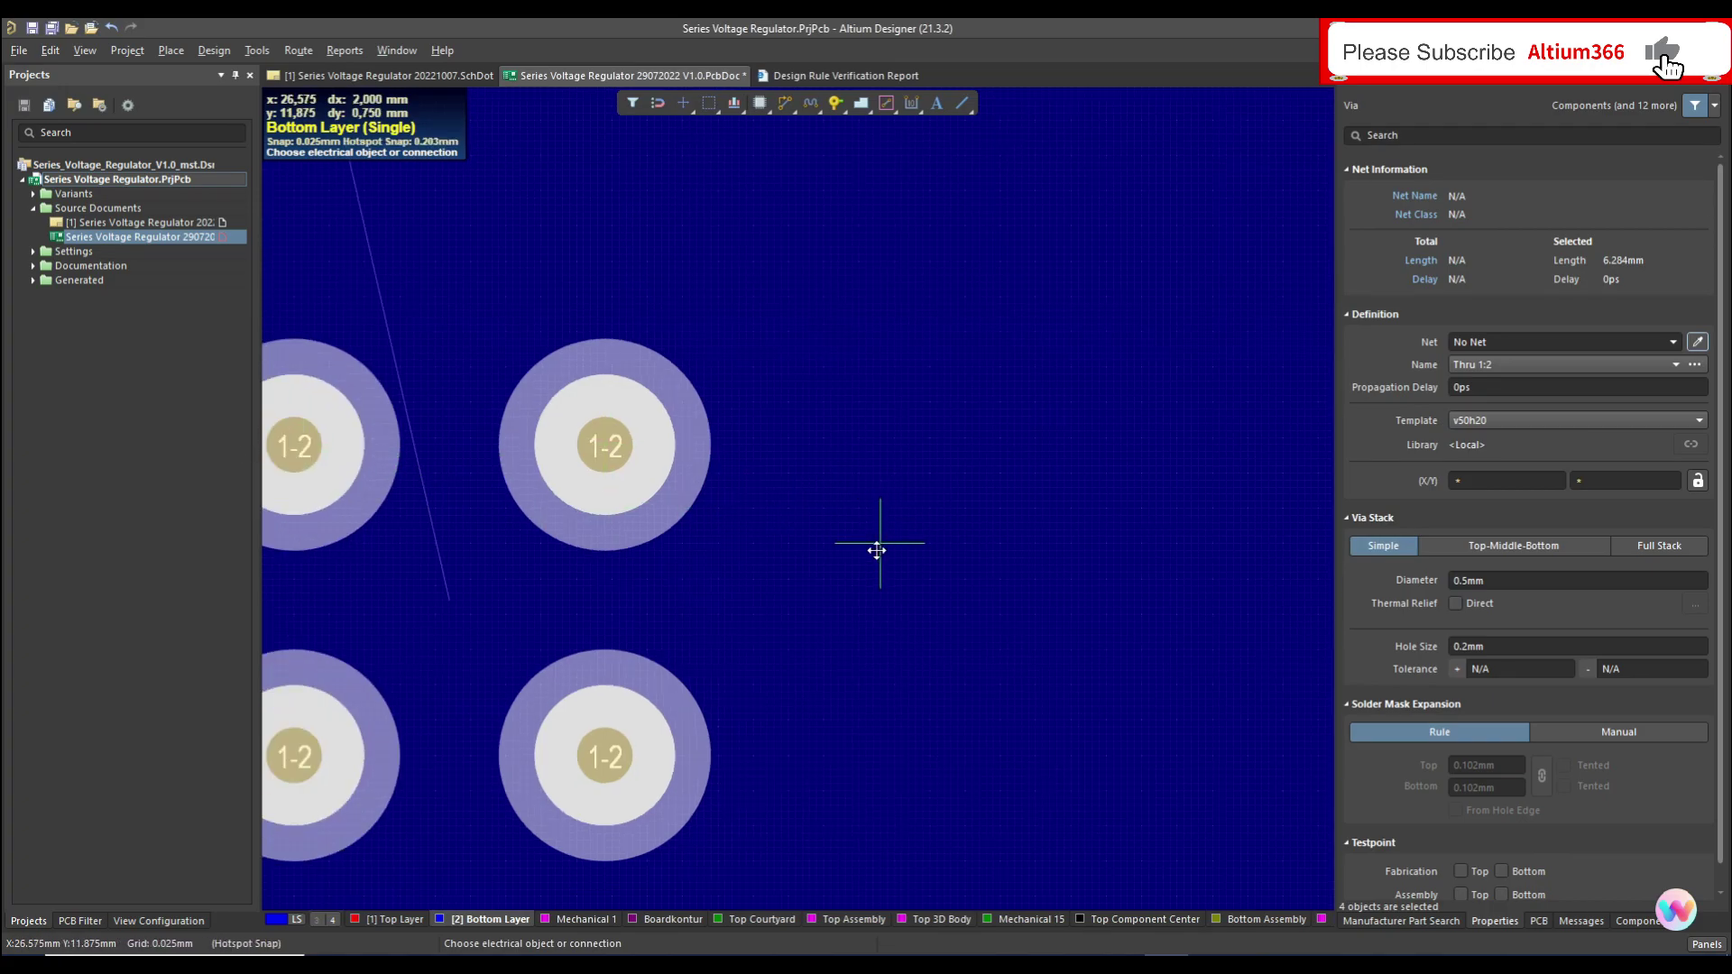
{"action": "left_click", "coordinate": [863, 578]}
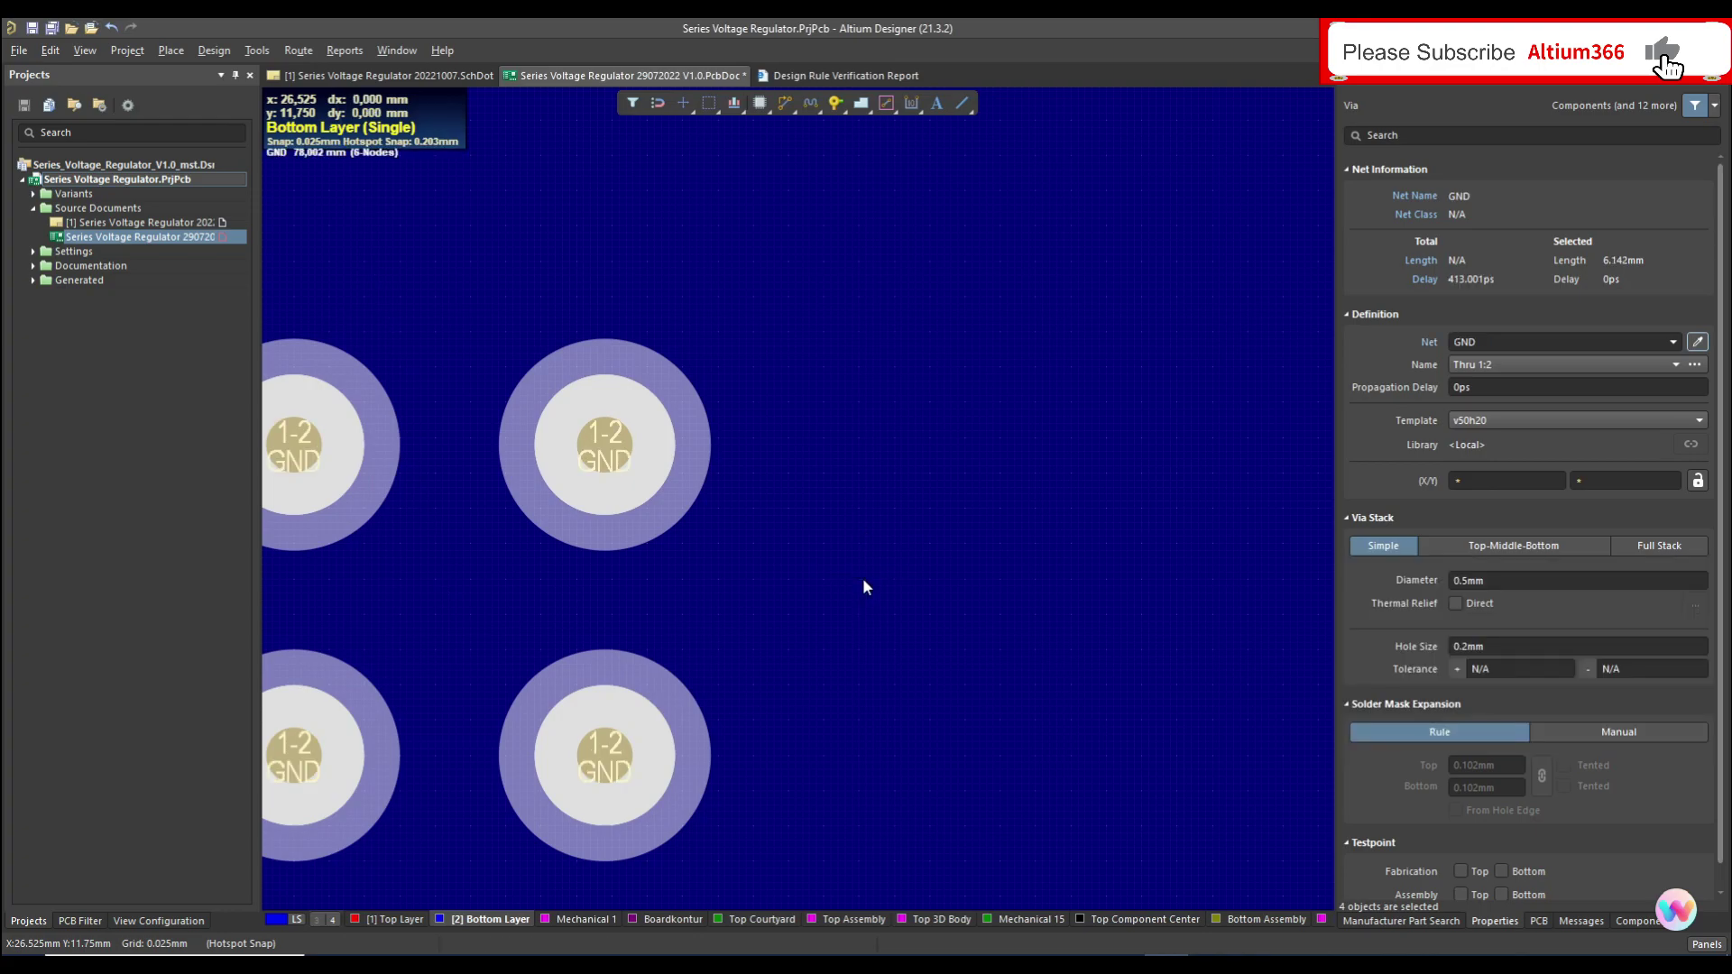
{"action": "scroll", "coordinate": [593, 559], "scroll_direction": "up", "scroll_amount": 6, "text": "ctrl"}
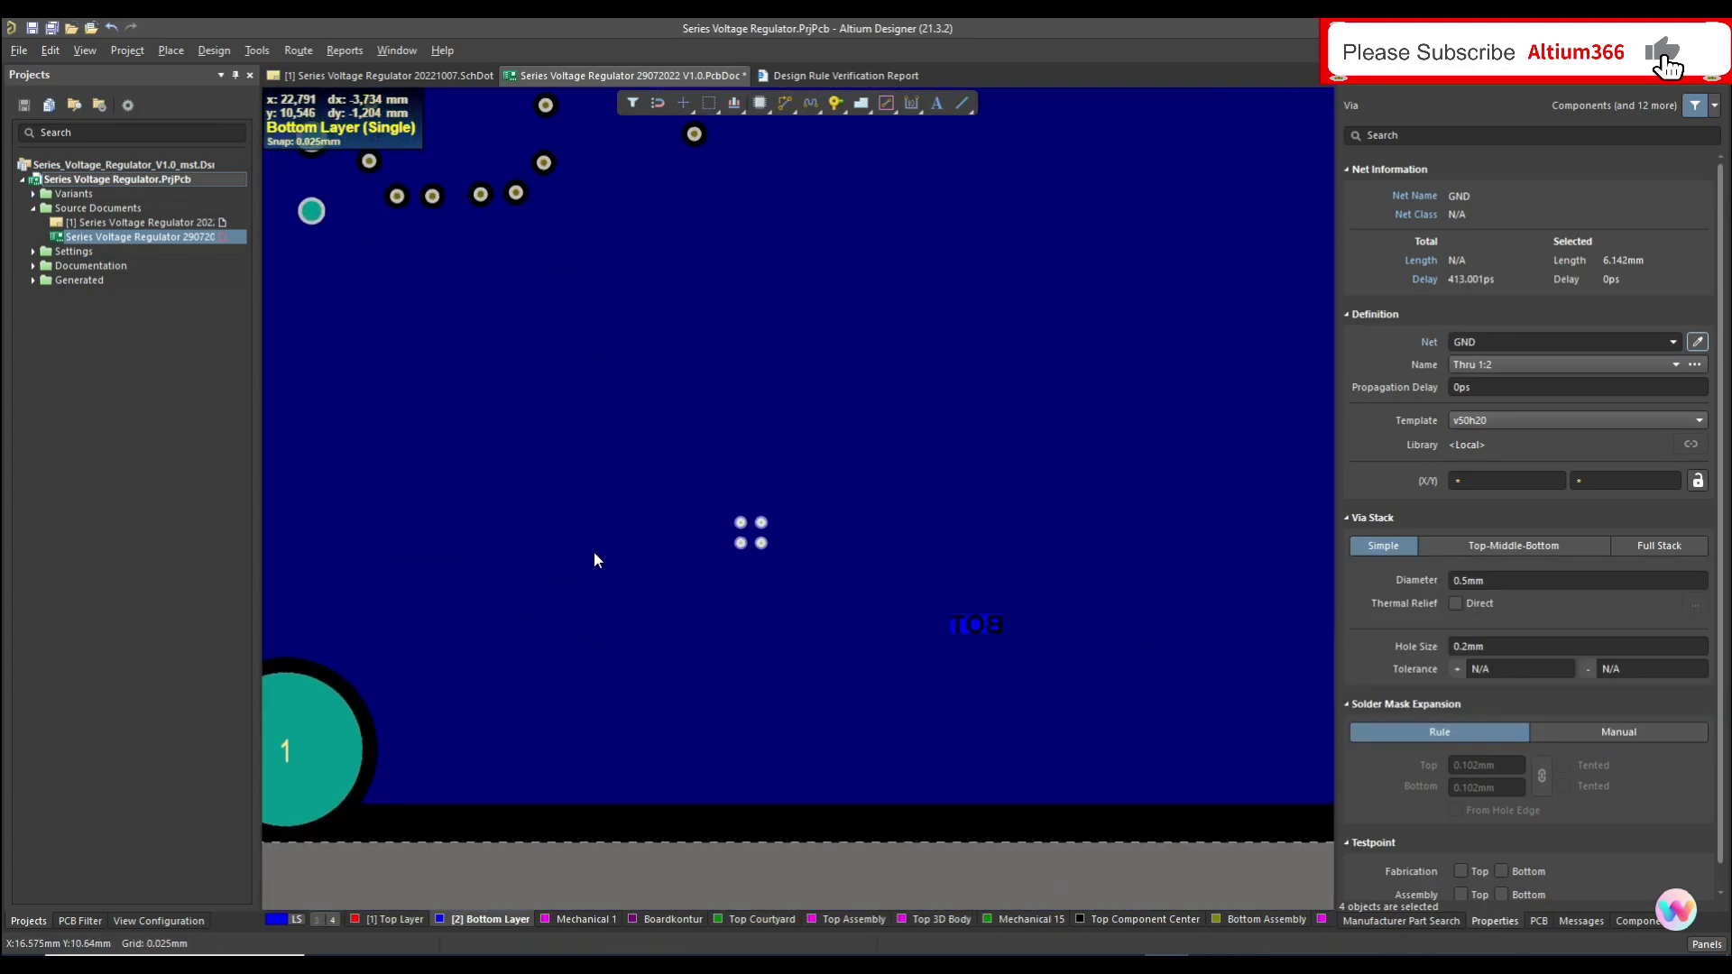
Repour the top-layer GND polygon so it connects to the QFN's pad 29, then fit the board in view.
{"action": "scroll", "coordinate": [657, 484], "scroll_direction": "down", "scroll_amount": 3, "text": "ctrl"}
{"action": "scroll", "coordinate": [687, 478], "scroll_direction": "up", "scroll_amount": 2, "text": "ctrl"}
{"action": "scroll", "coordinate": [1177, 521], "scroll_direction": "up", "scroll_amount": 3, "text": "ctrl"}
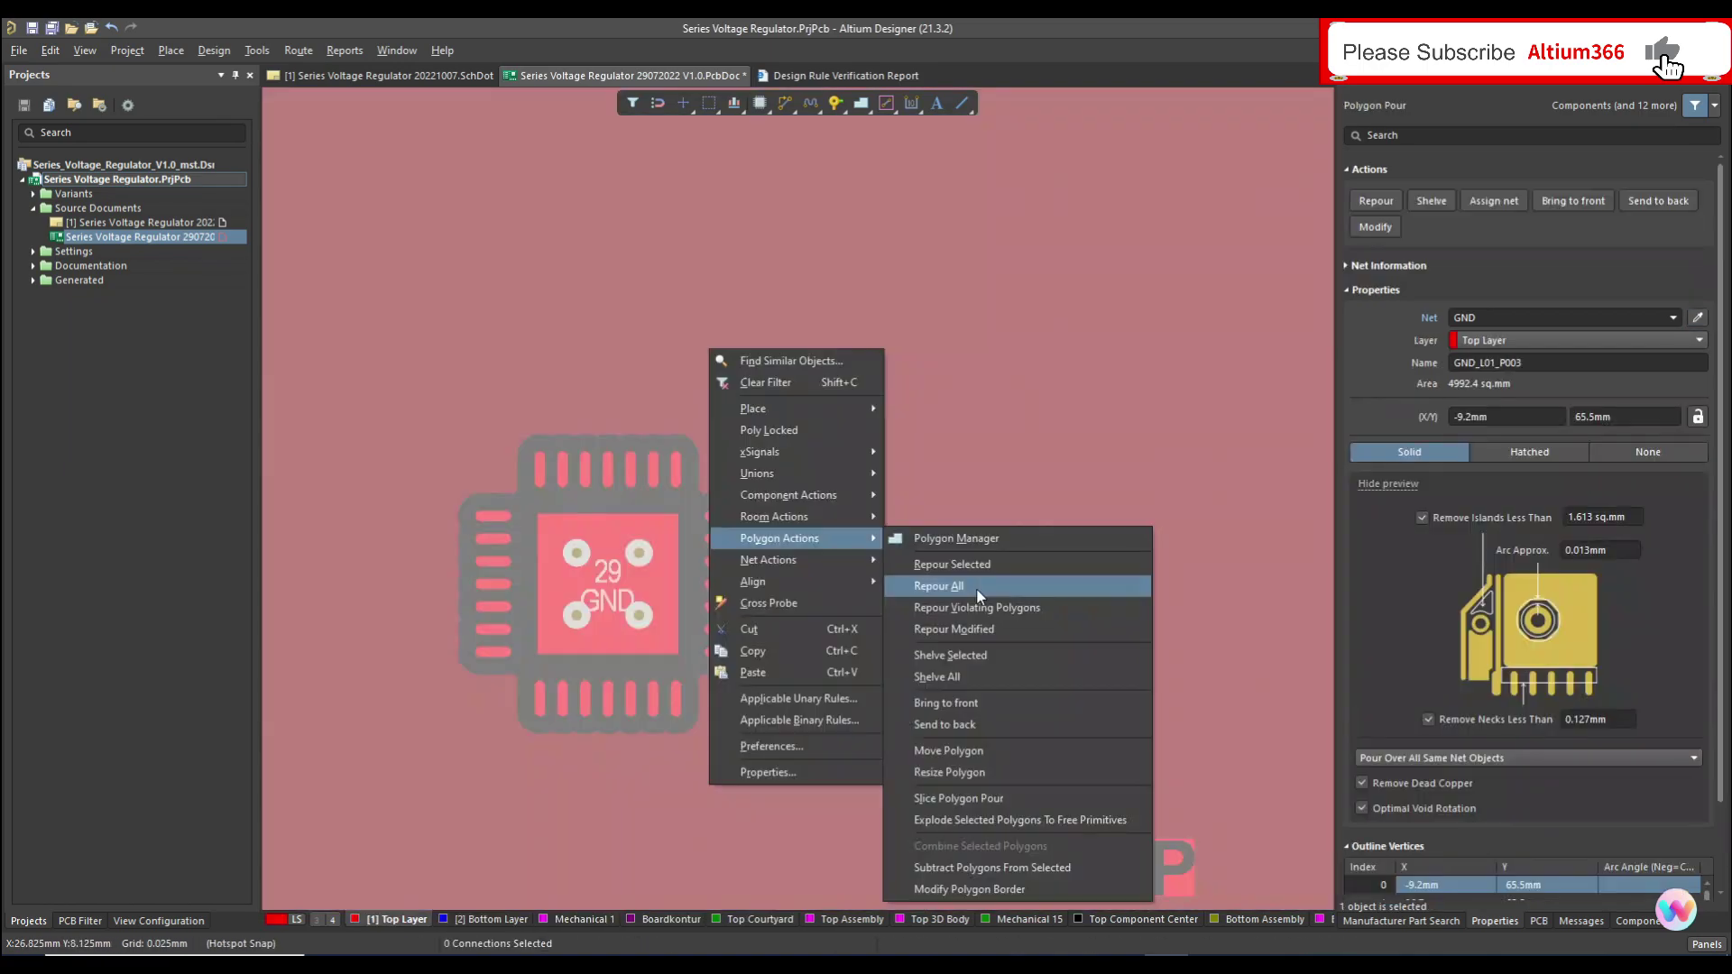
{"action": "left_click", "coordinate": [941, 592]}
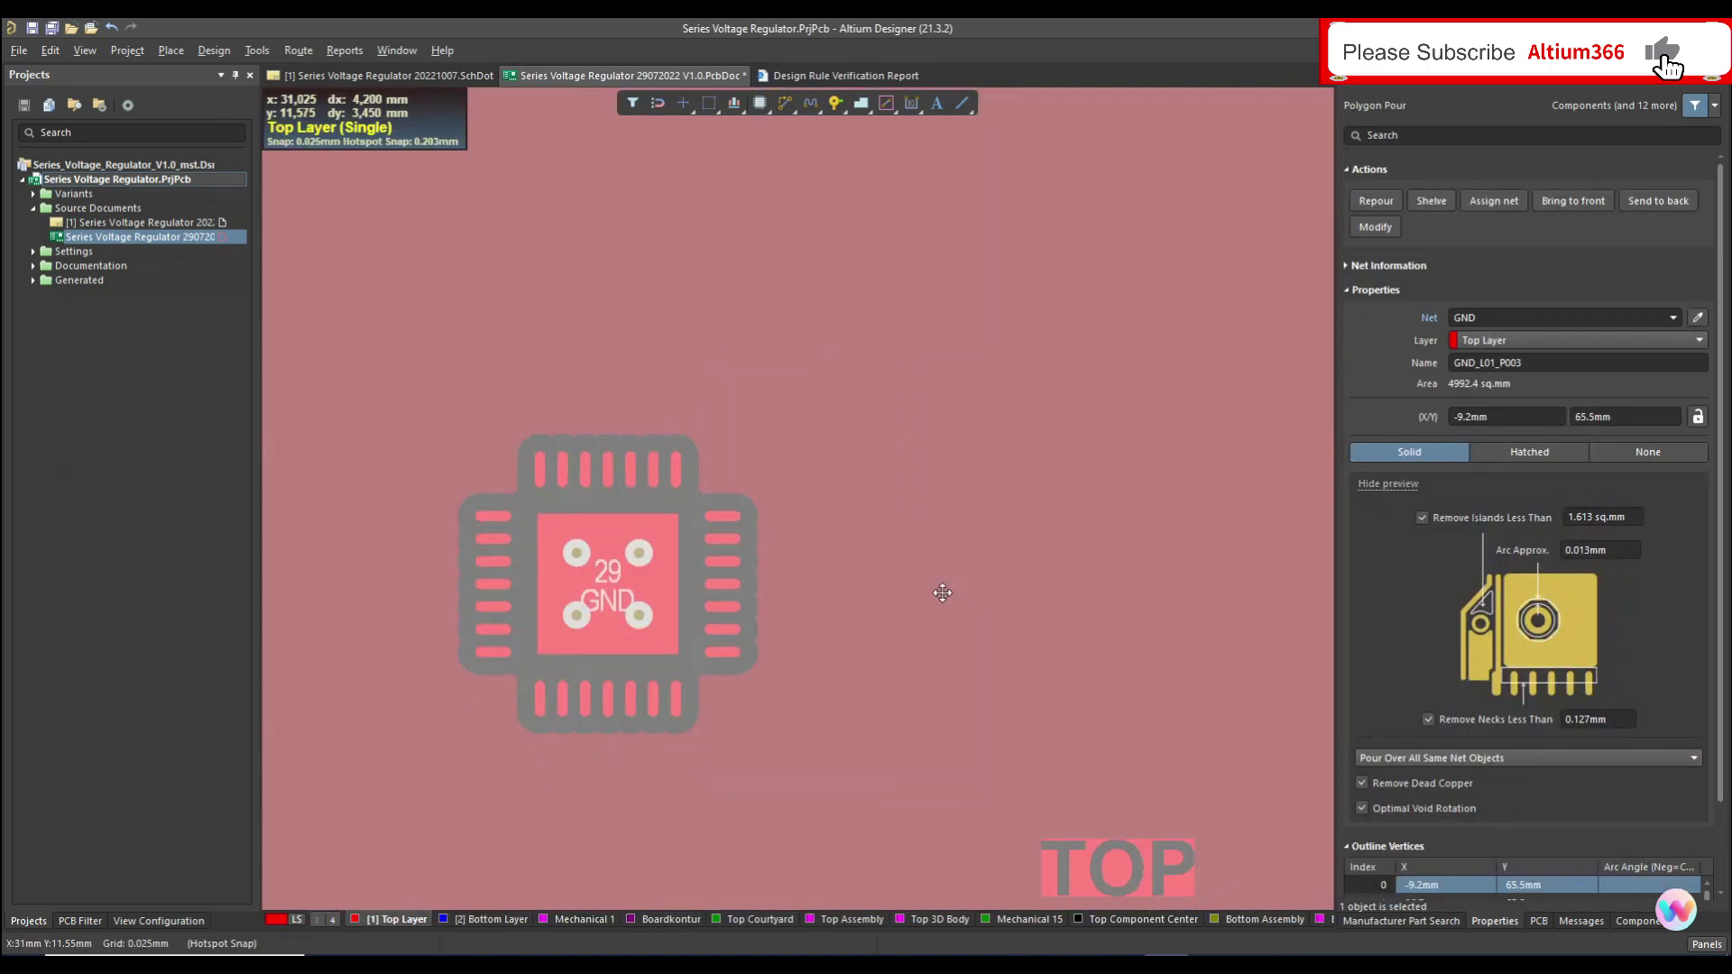
{"action": "left_click", "coordinate": [789, 642]}
{"action": "scroll", "coordinate": [571, 571], "scroll_direction": "up", "scroll_amount": 2, "text": "ctrl"}
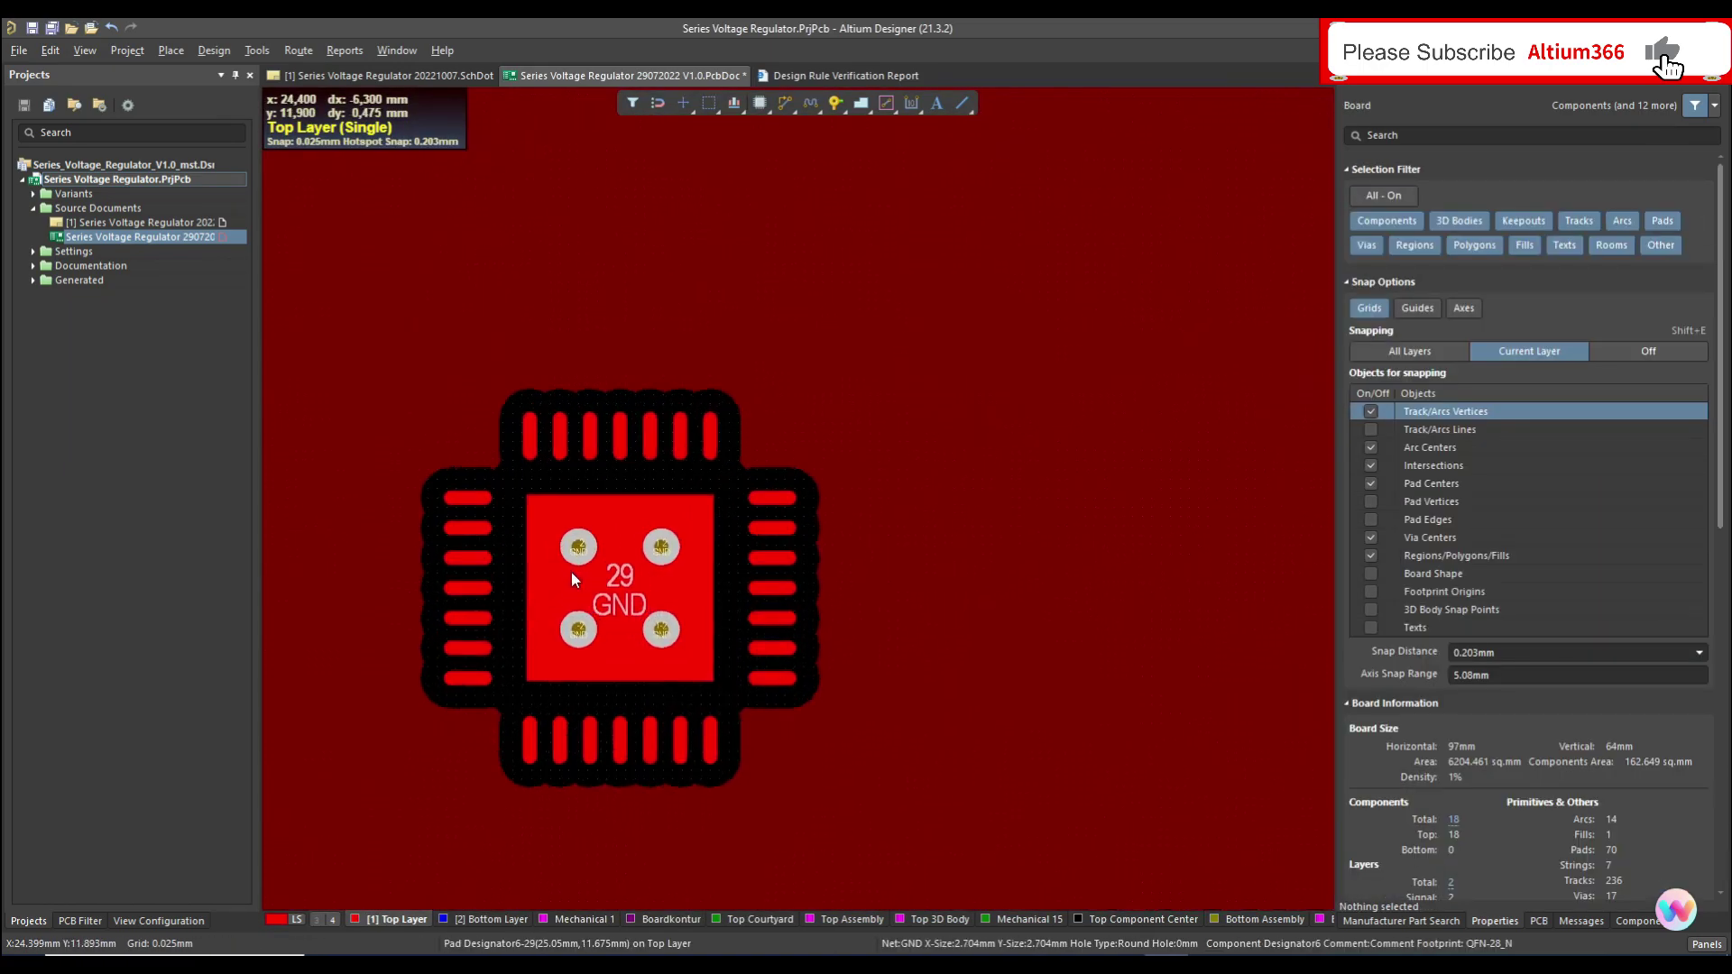
{"action": "scroll", "coordinate": [632, 552], "scroll_direction": "down", "scroll_amount": 2, "text": "ctrl"}
{"action": "key", "text": "ctrl+Page_Down"}
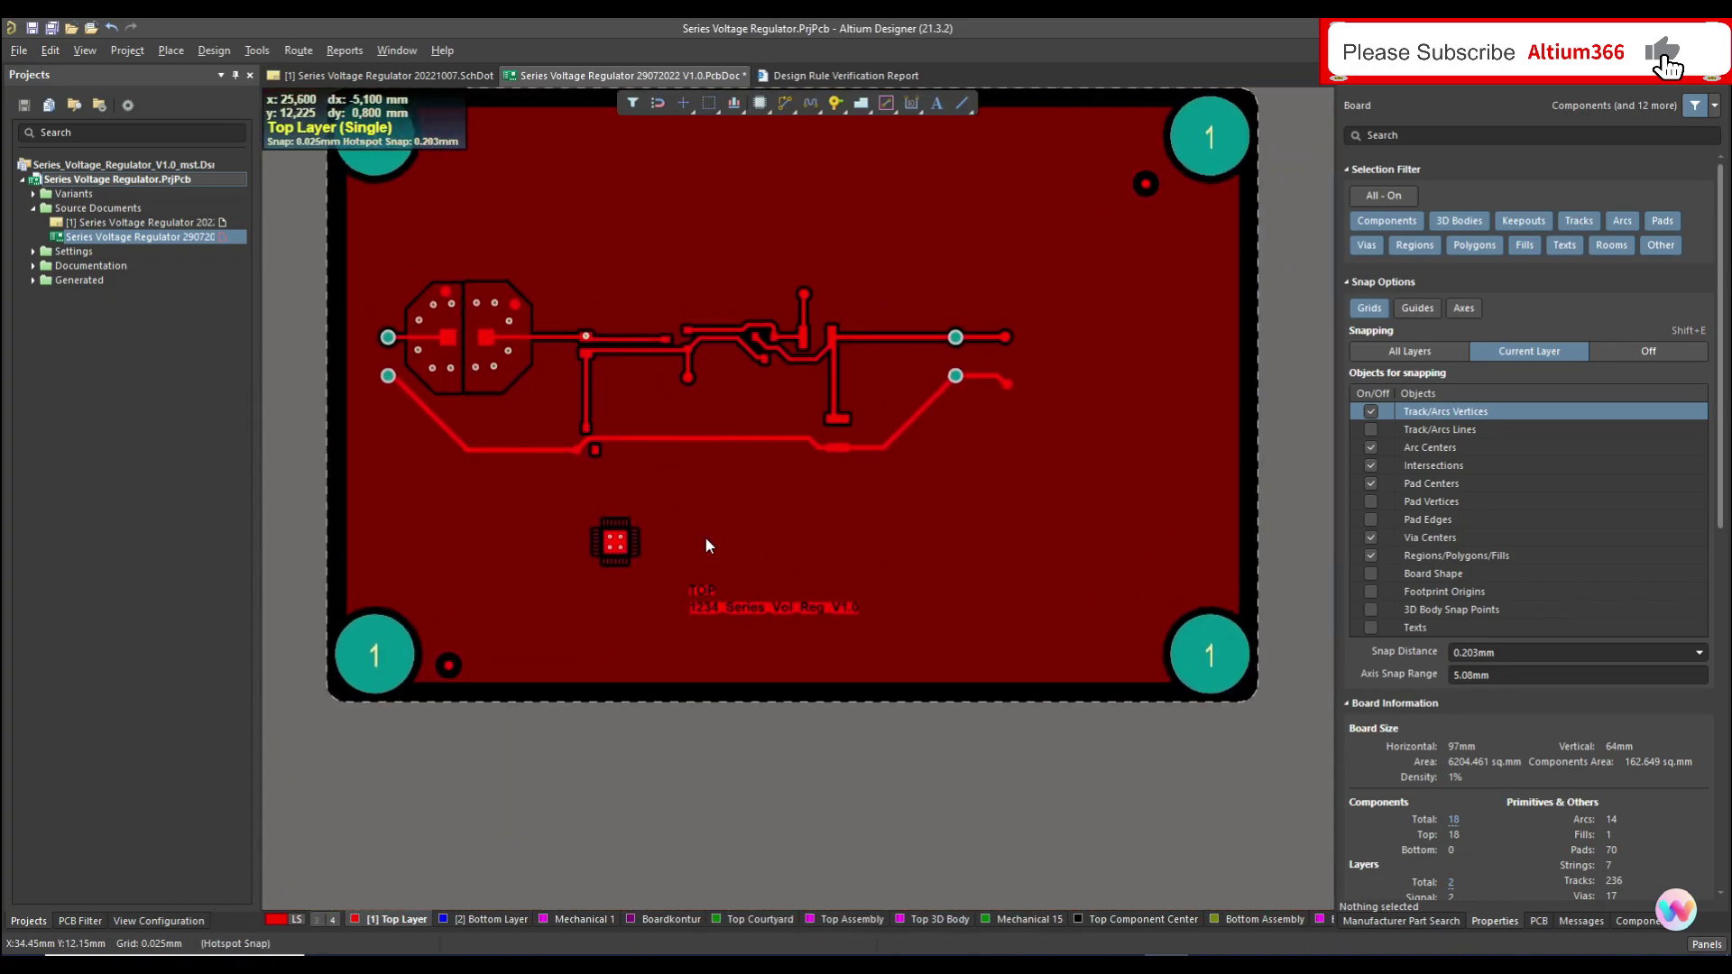
{"action": "left_click", "coordinate": [253, 52]}
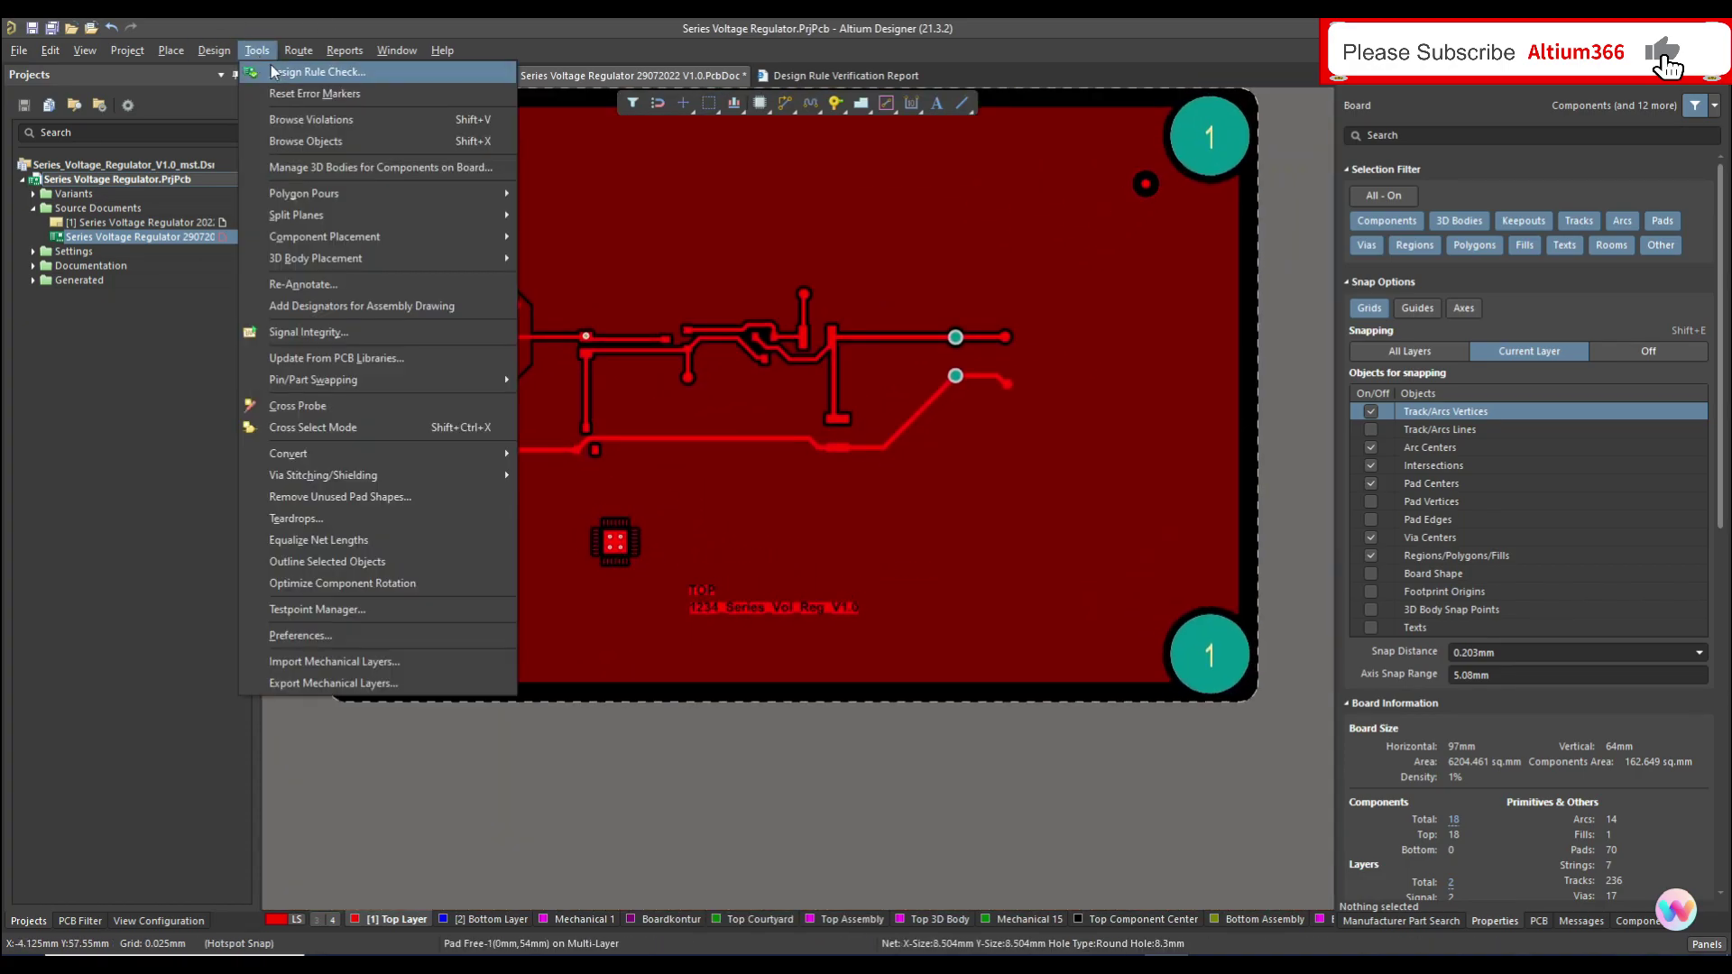
Run DRC and review its 6 violations (four Routing Via Style, two Vias Under SMD), then return to the PCB.
{"action": "left_click", "coordinate": [270, 67]}
{"action": "left_click", "coordinate": [597, 783]}
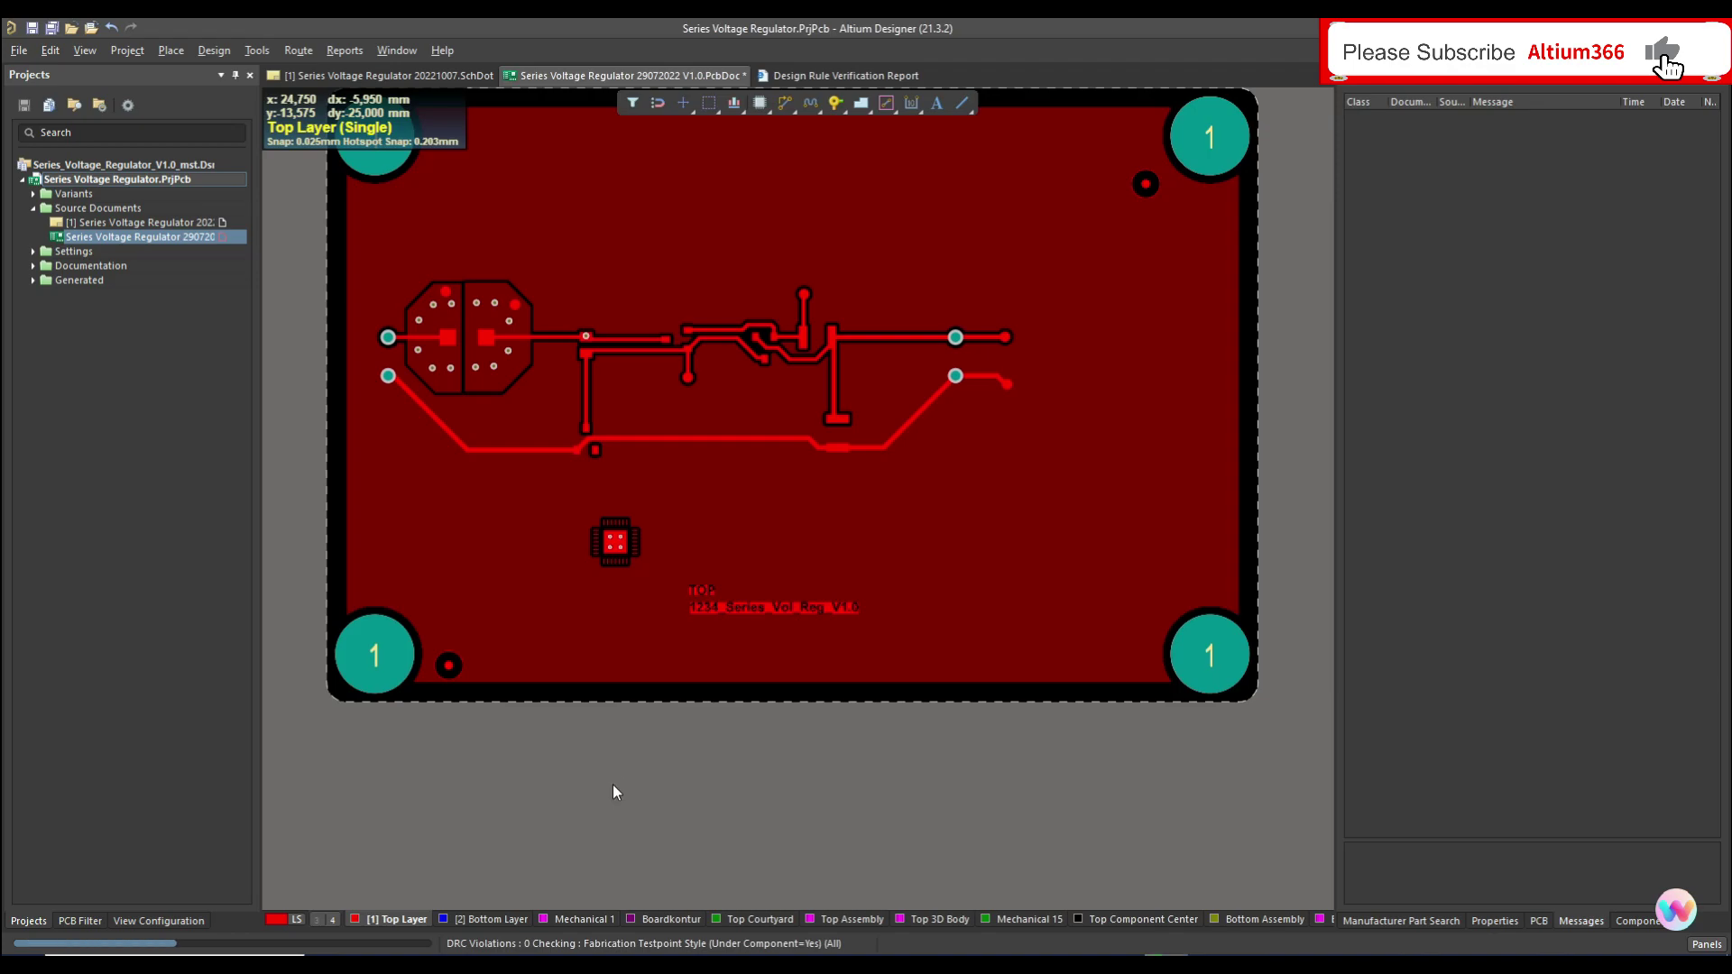
{"action": "scroll", "coordinate": [967, 668], "scroll_direction": "down", "scroll_amount": 3}
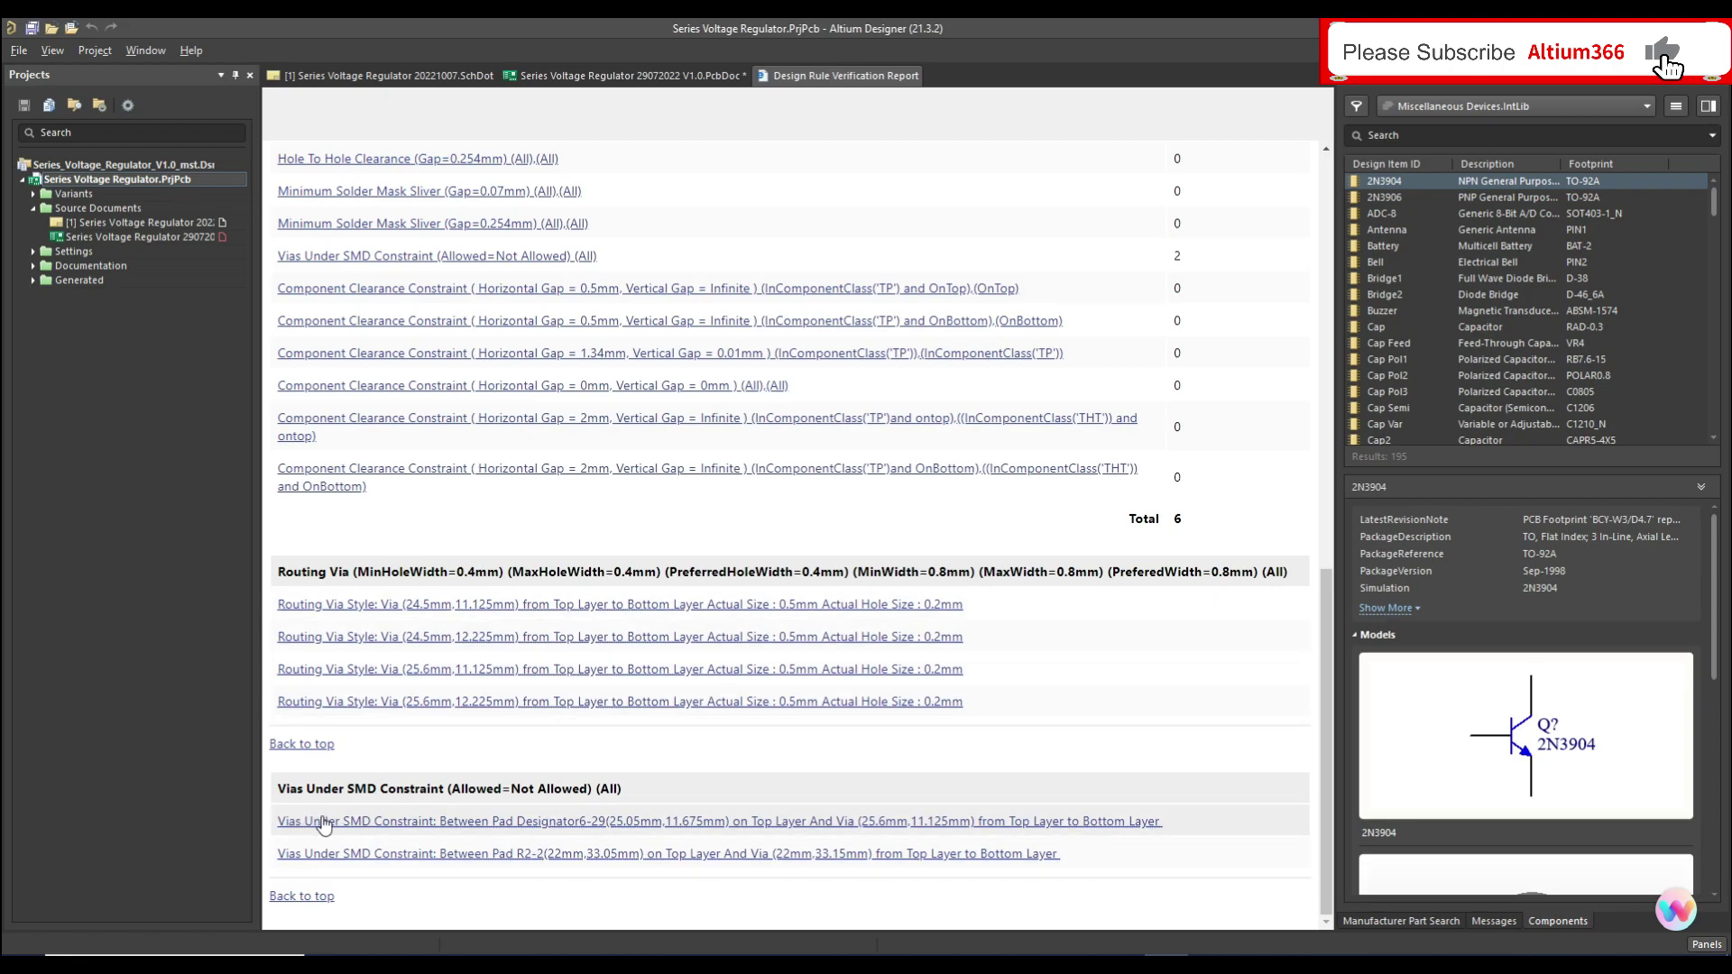
{"action": "left_click", "coordinate": [668, 78]}
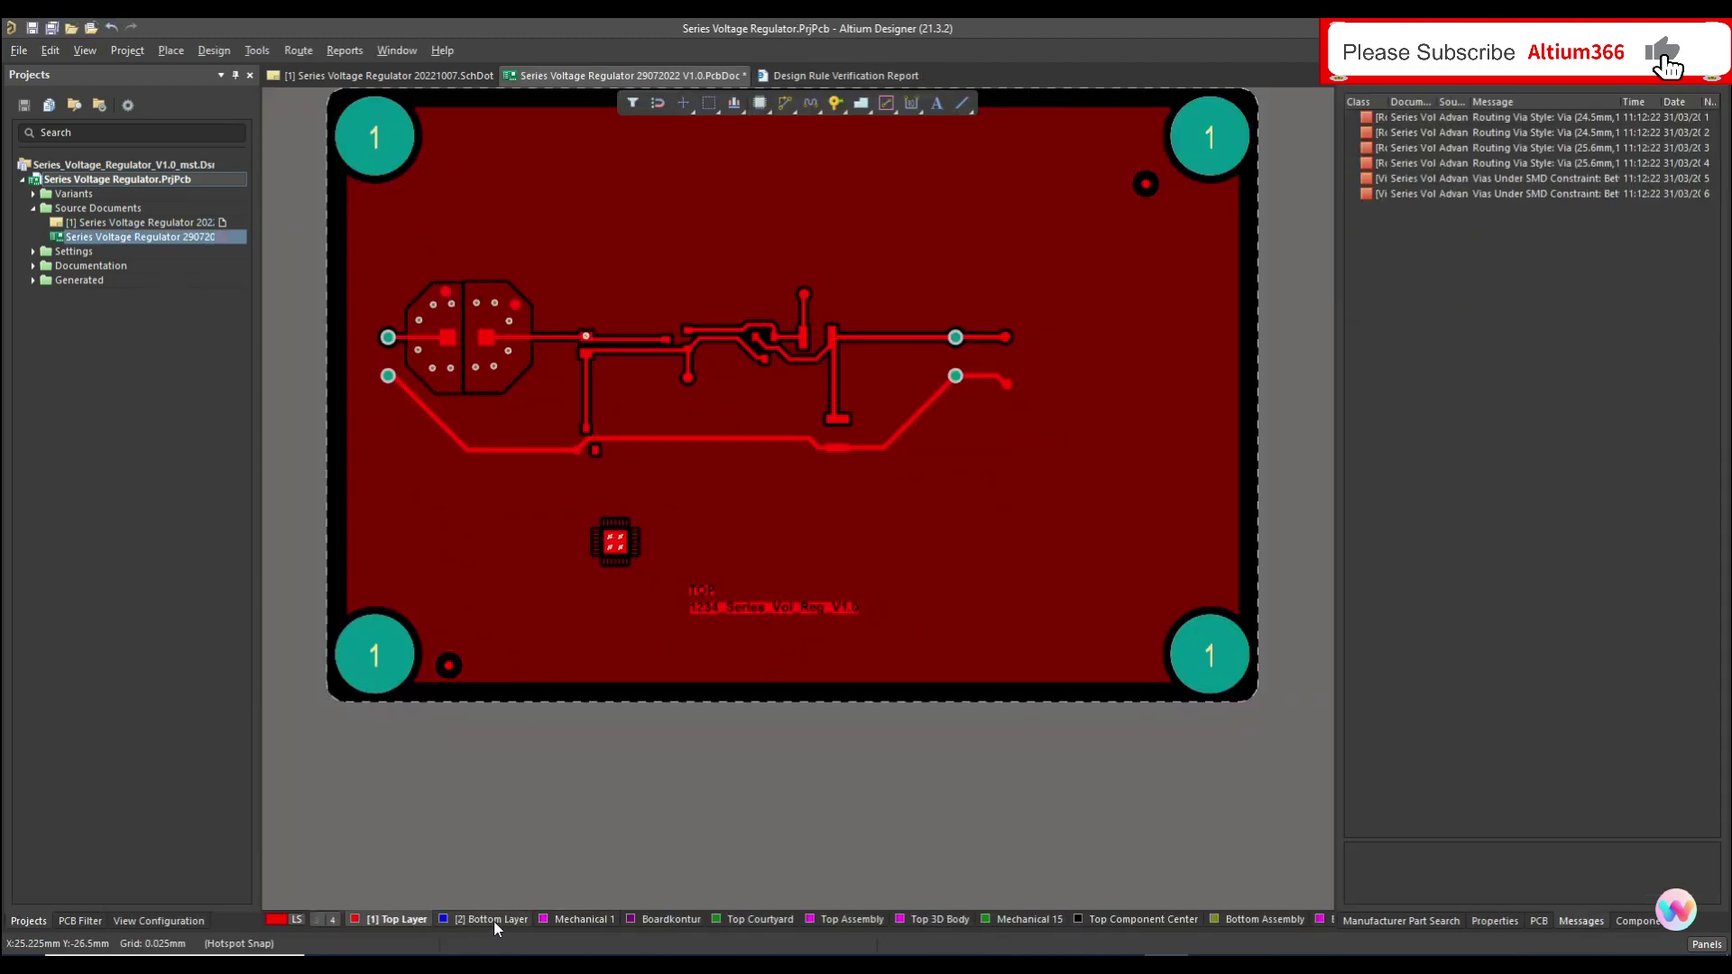
Select the four GND thermal vias on the bottom layer and set their diameter to 0.8mm.
{"action": "left_click", "coordinate": [496, 918]}
{"action": "scroll", "coordinate": [617, 550], "scroll_direction": "up", "scroll_amount": 8, "text": "ctrl"}
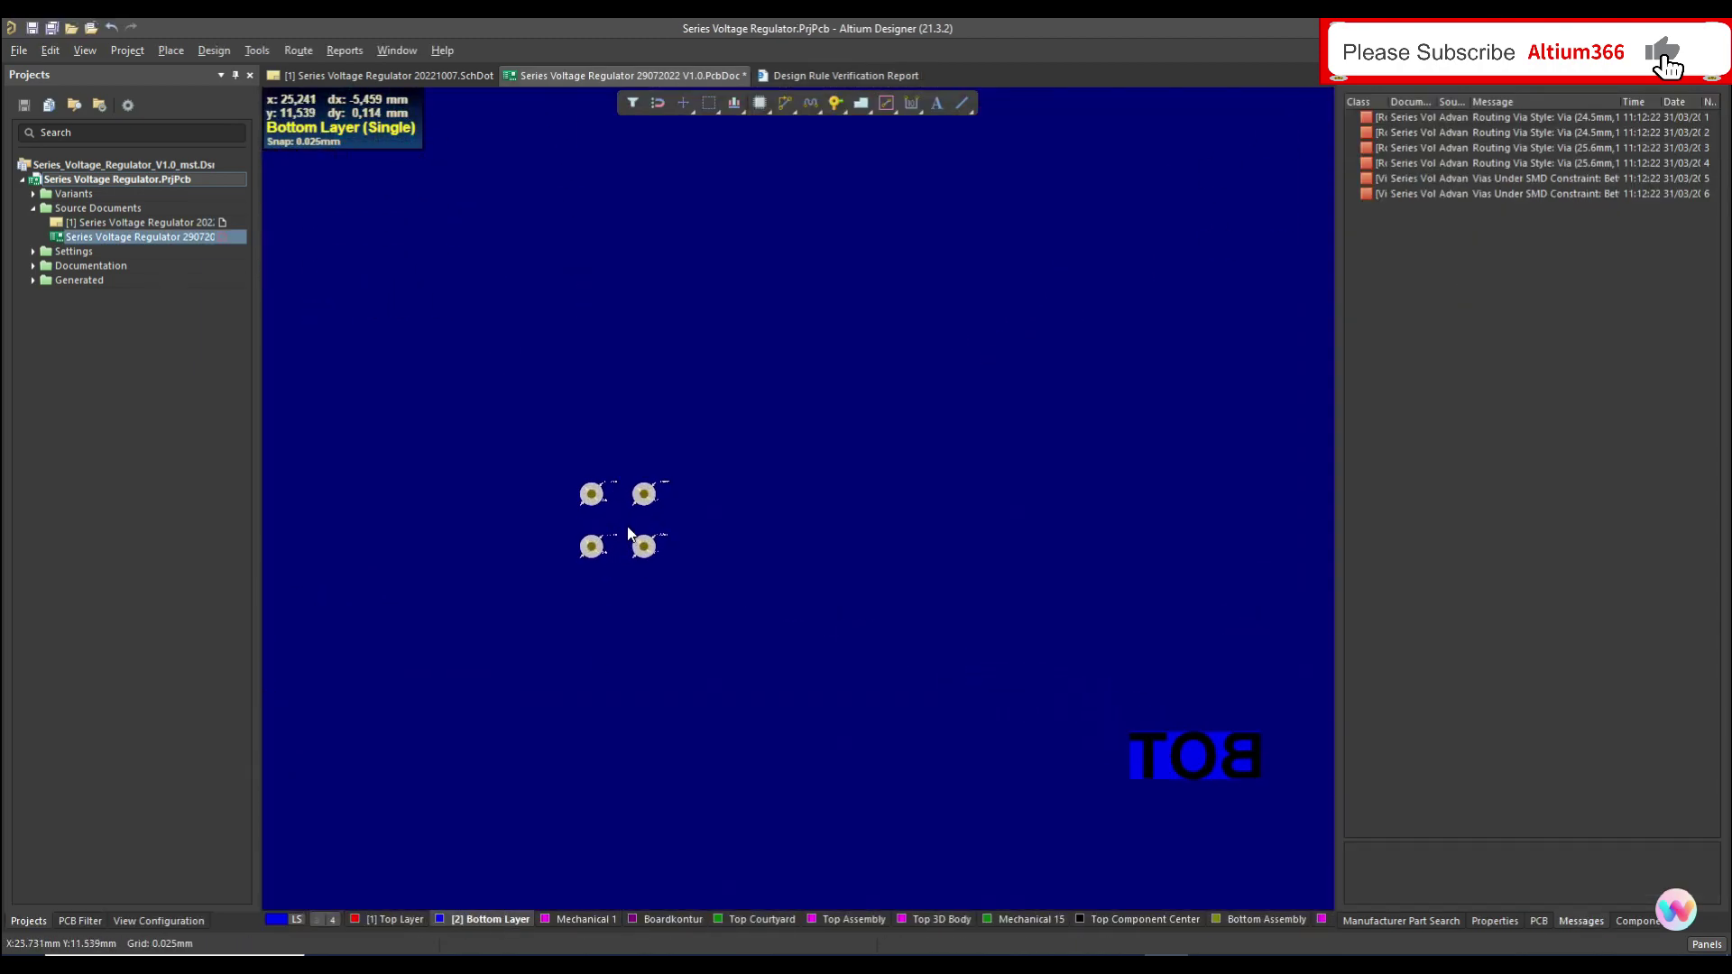
{"action": "scroll", "coordinate": [769, 706], "scroll_direction": "up", "scroll_amount": 4, "text": "ctrl"}
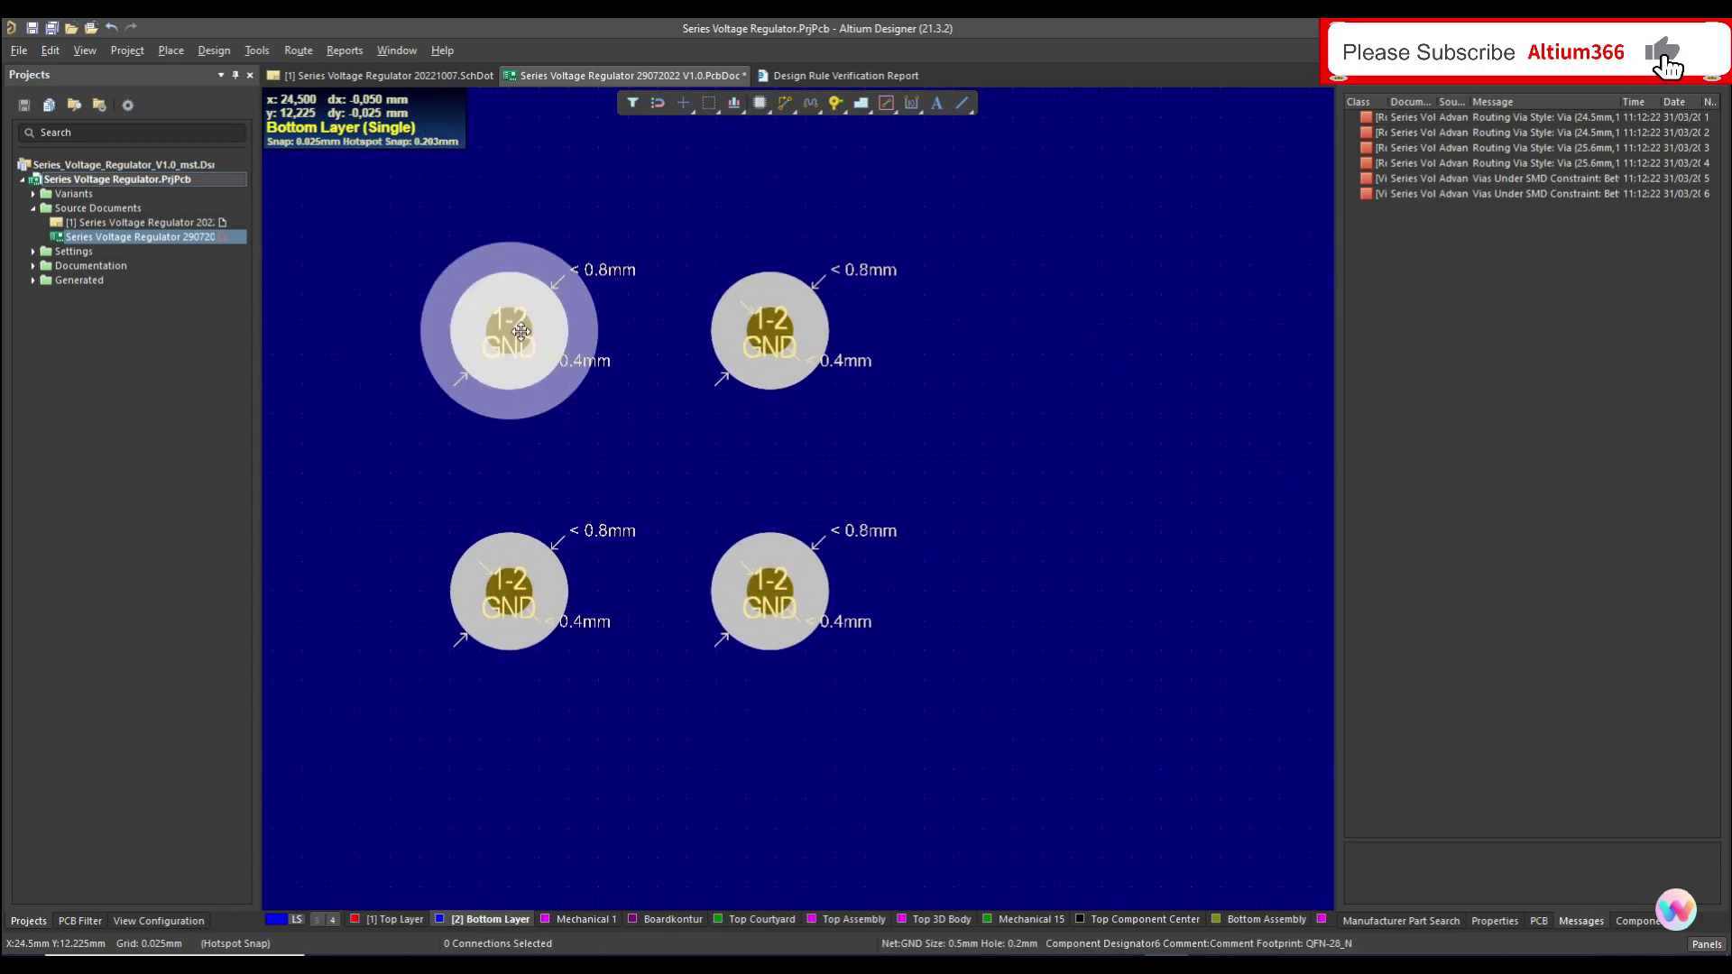
{"action": "left_click", "coordinate": [738, 343], "text": "shift"}
{"action": "left_click", "coordinate": [762, 600], "text": "shift"}
{"action": "left_click", "coordinate": [516, 608], "text": "shift"}
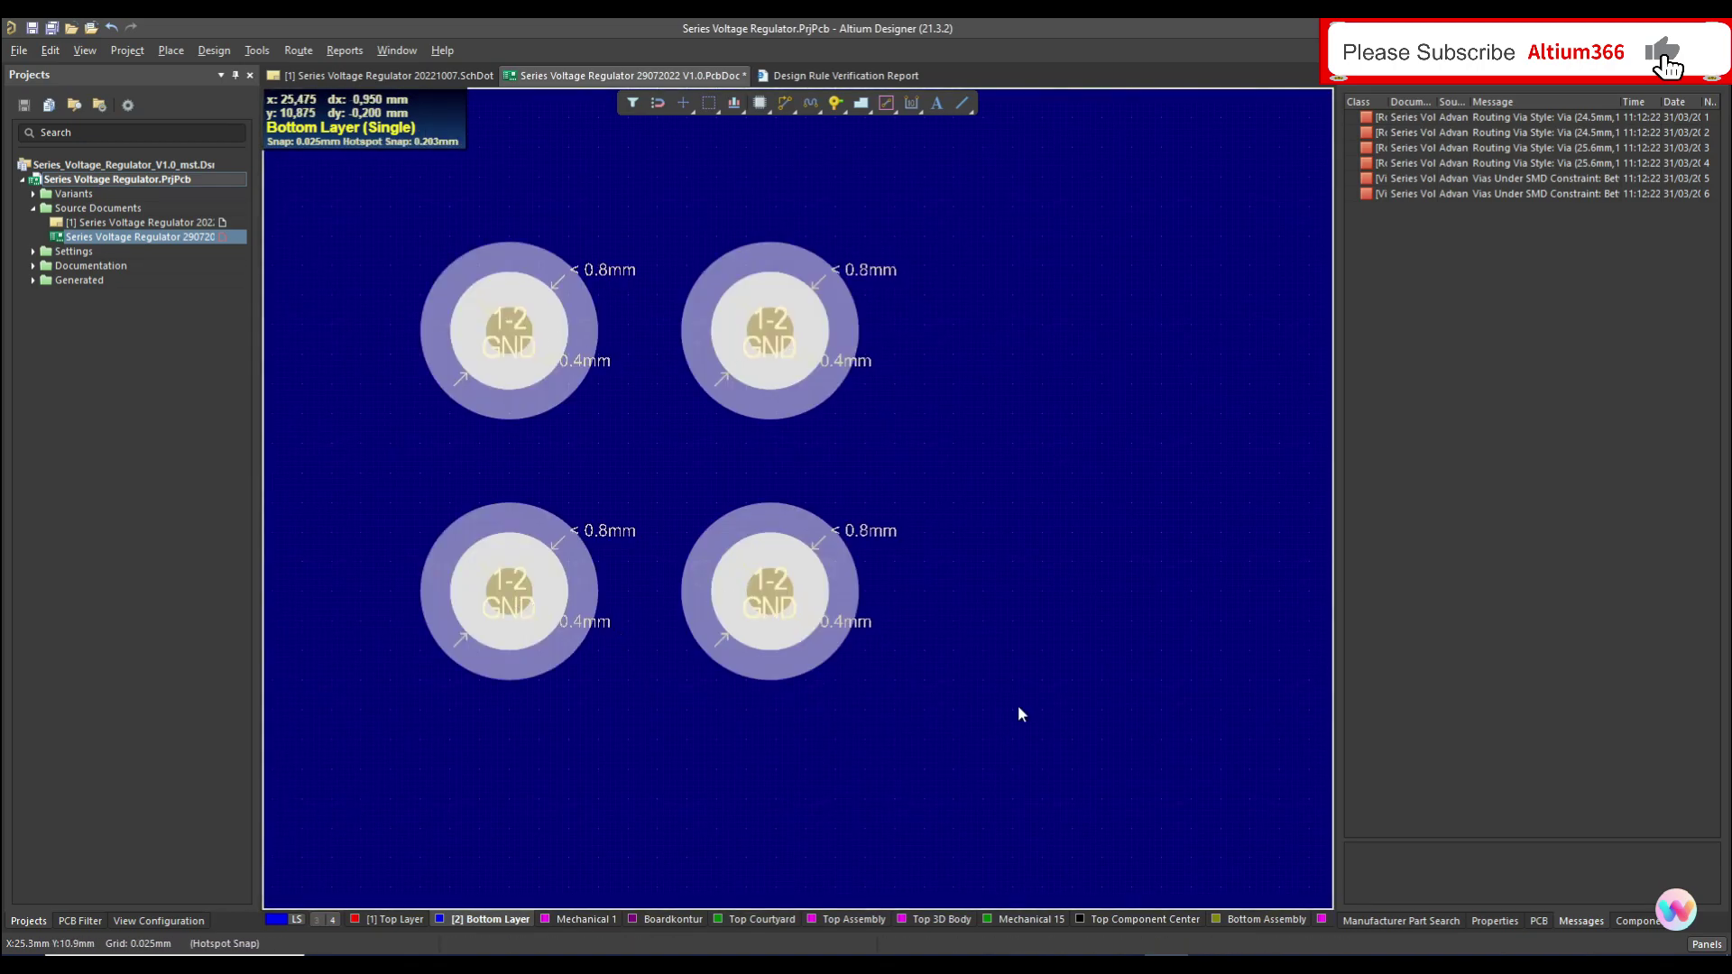
{"action": "left_click", "coordinate": [1495, 921]}
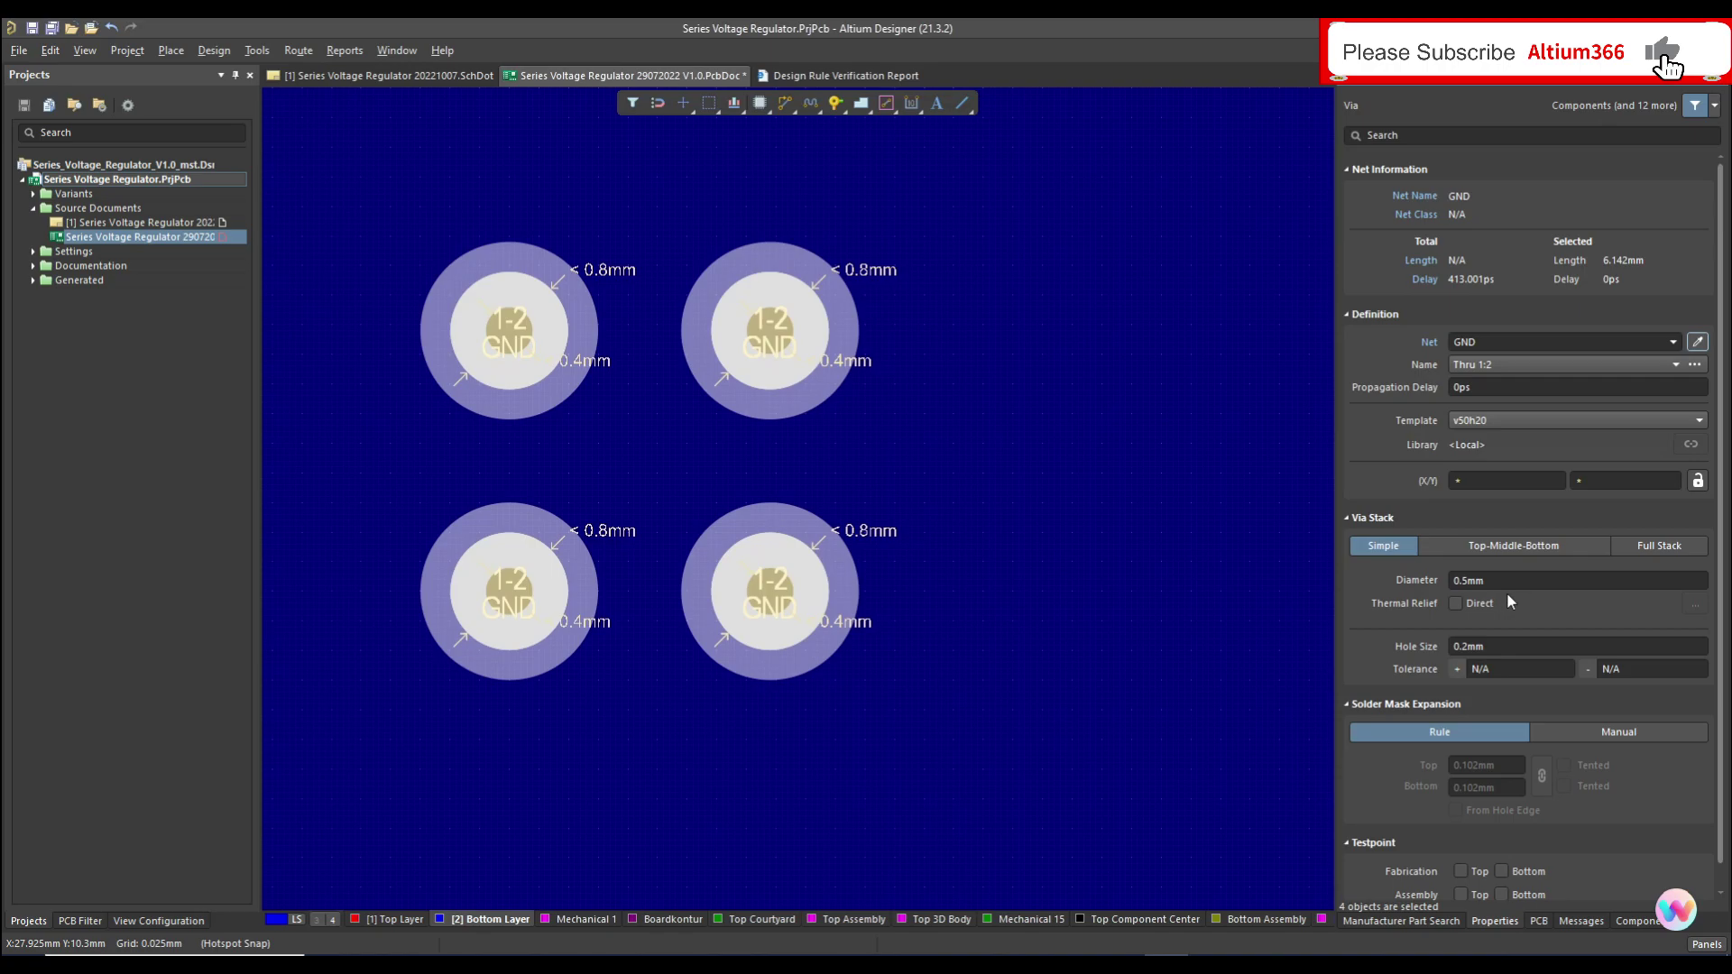
{"action": "left_click", "coordinate": [1500, 580]}
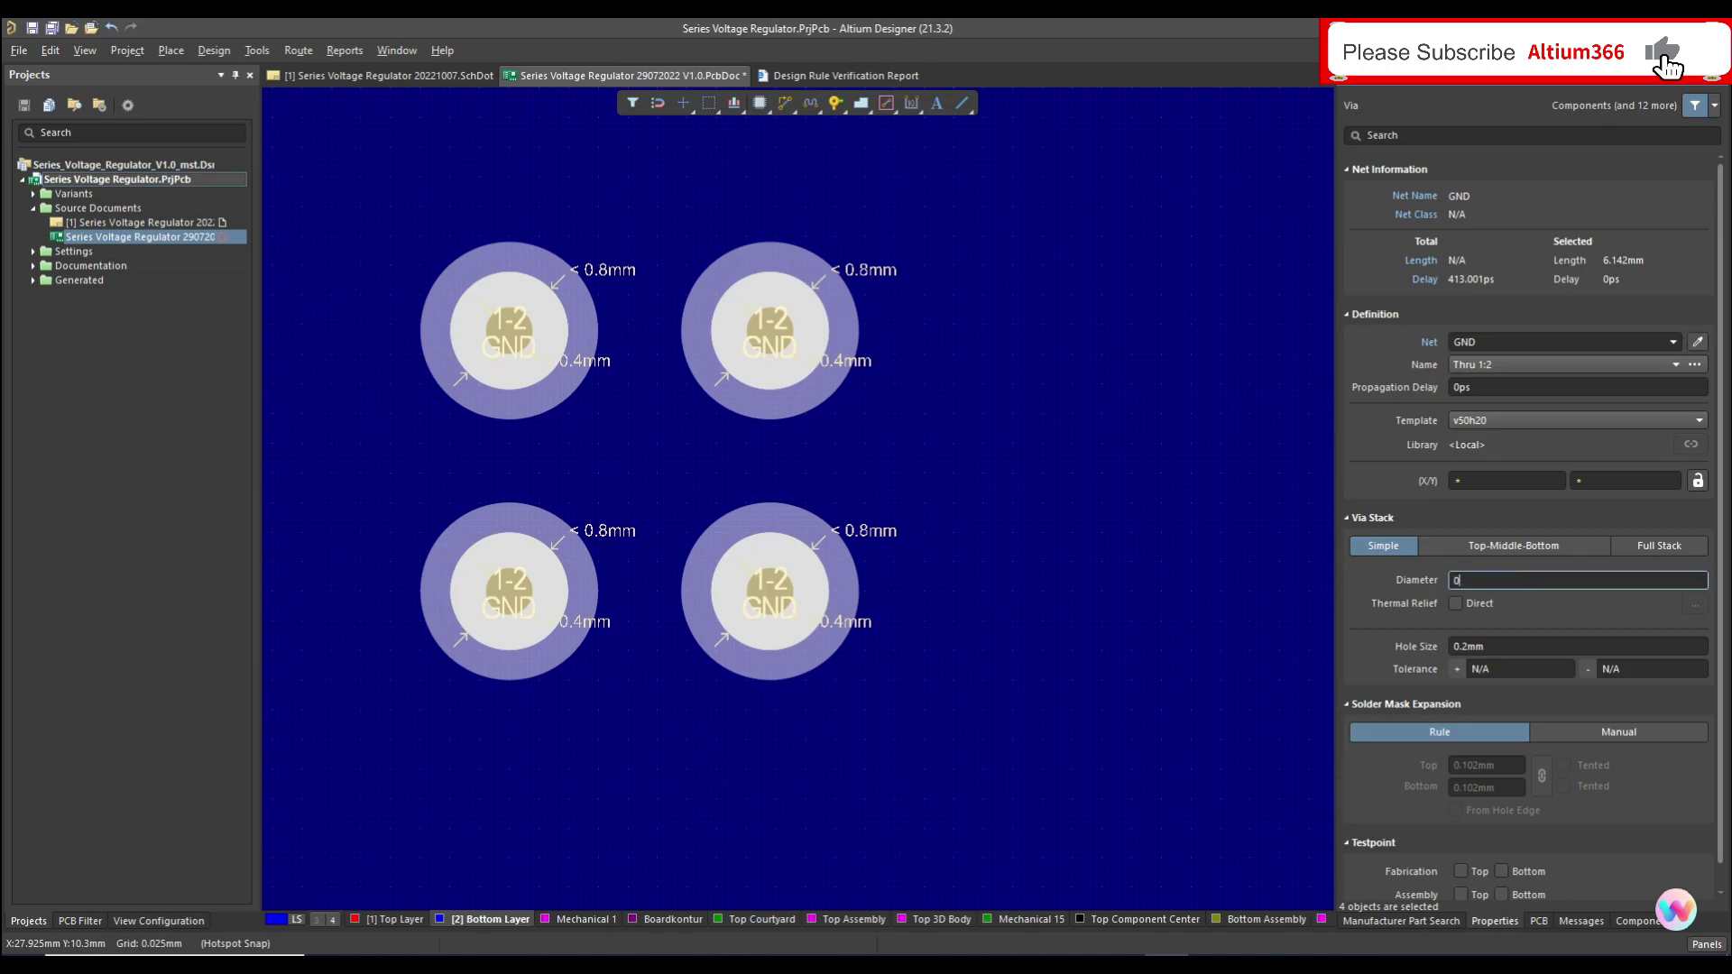
{"action": "type", "text": "0.8"}
{"action": "left_click", "coordinate": [1502, 648]}
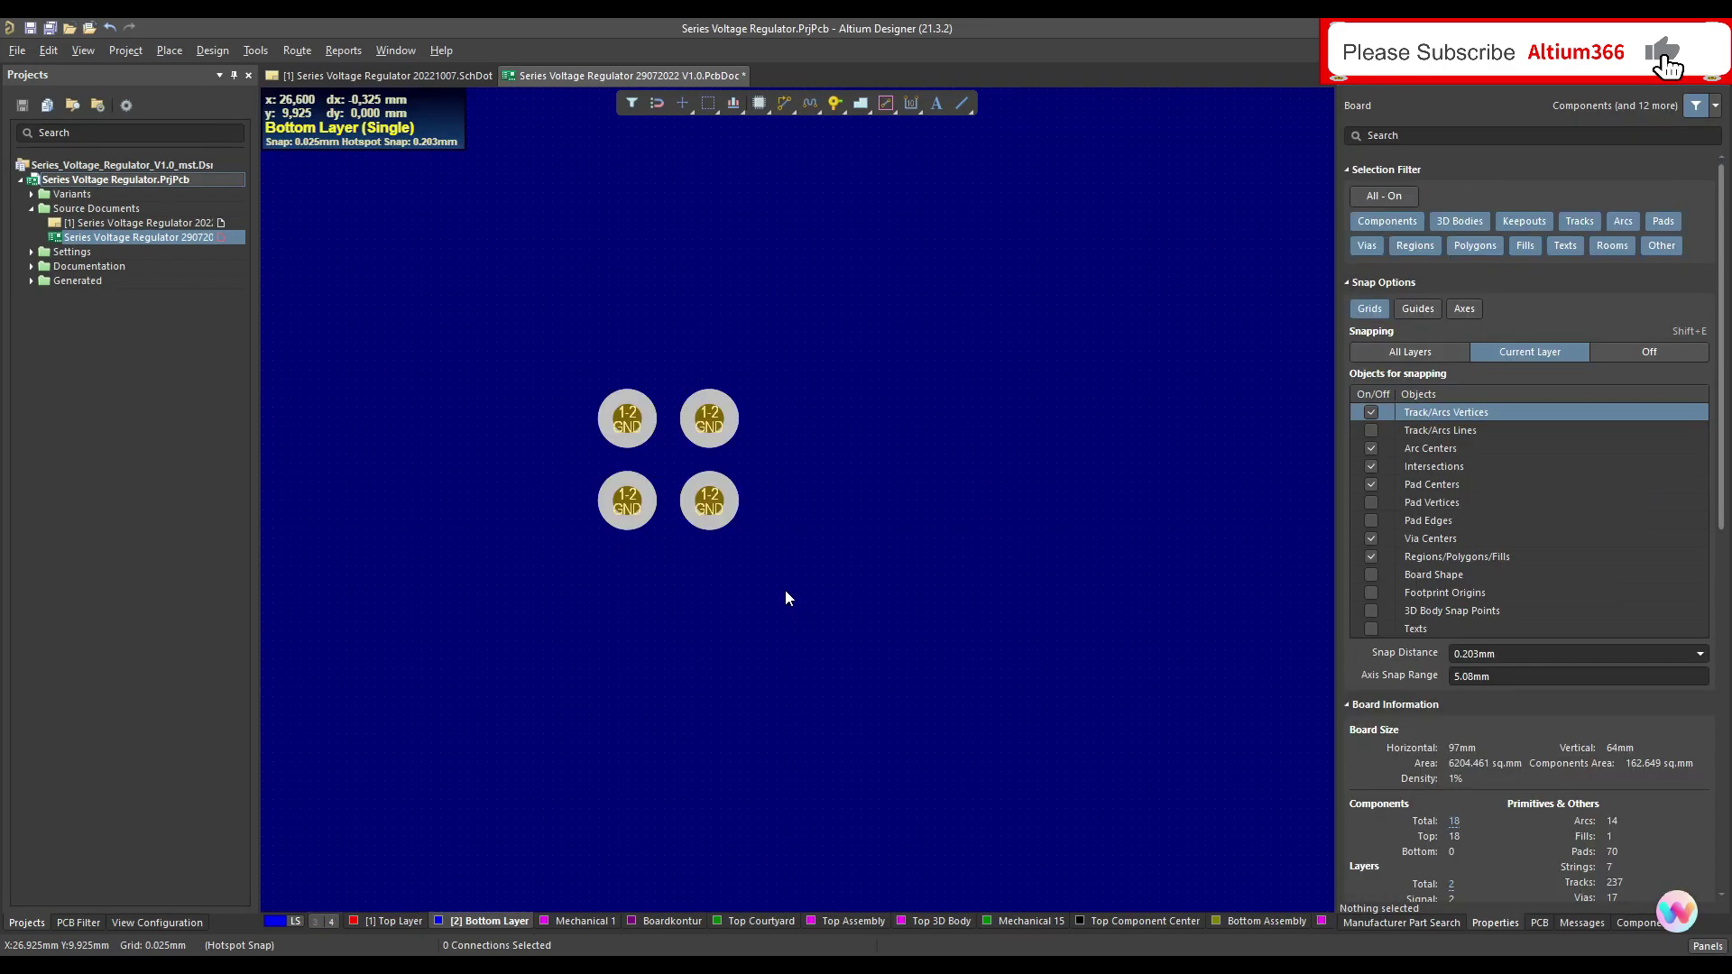
Repour the bottom-layer GND polygon, then the top-layer GND polygon, and clear the selection.
{"action": "left_click", "coordinate": [832, 571]}
{"action": "left_click", "coordinate": [1376, 201]}
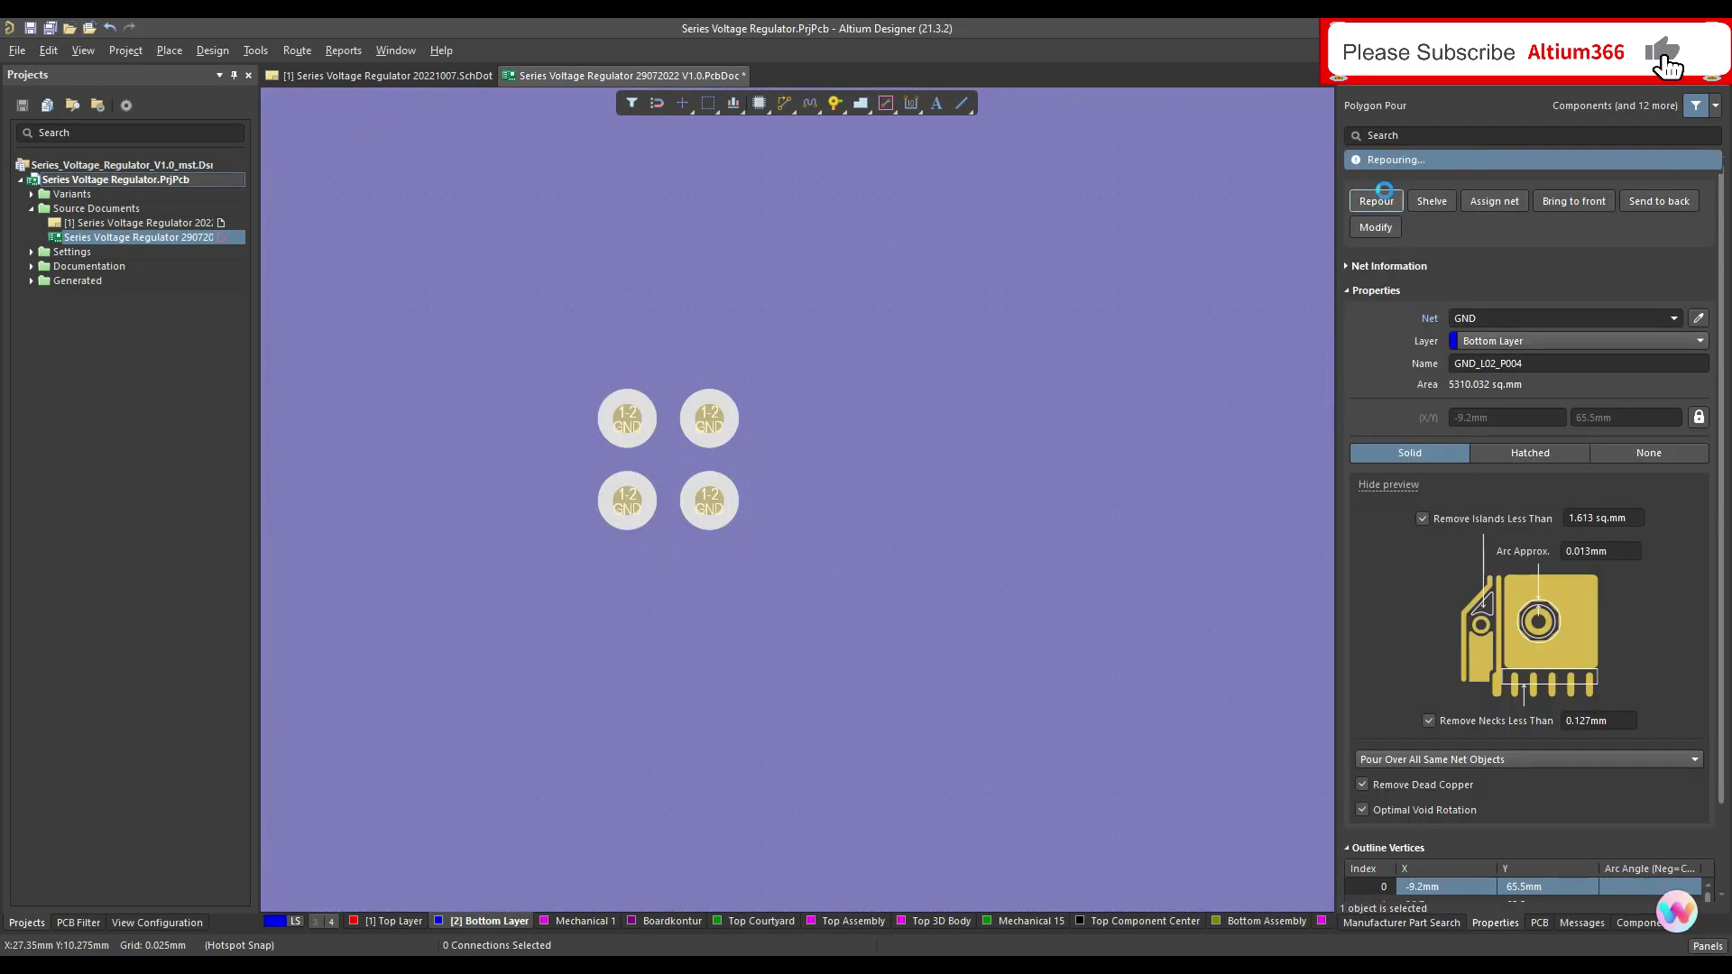
{"action": "left_click", "coordinate": [394, 920]}
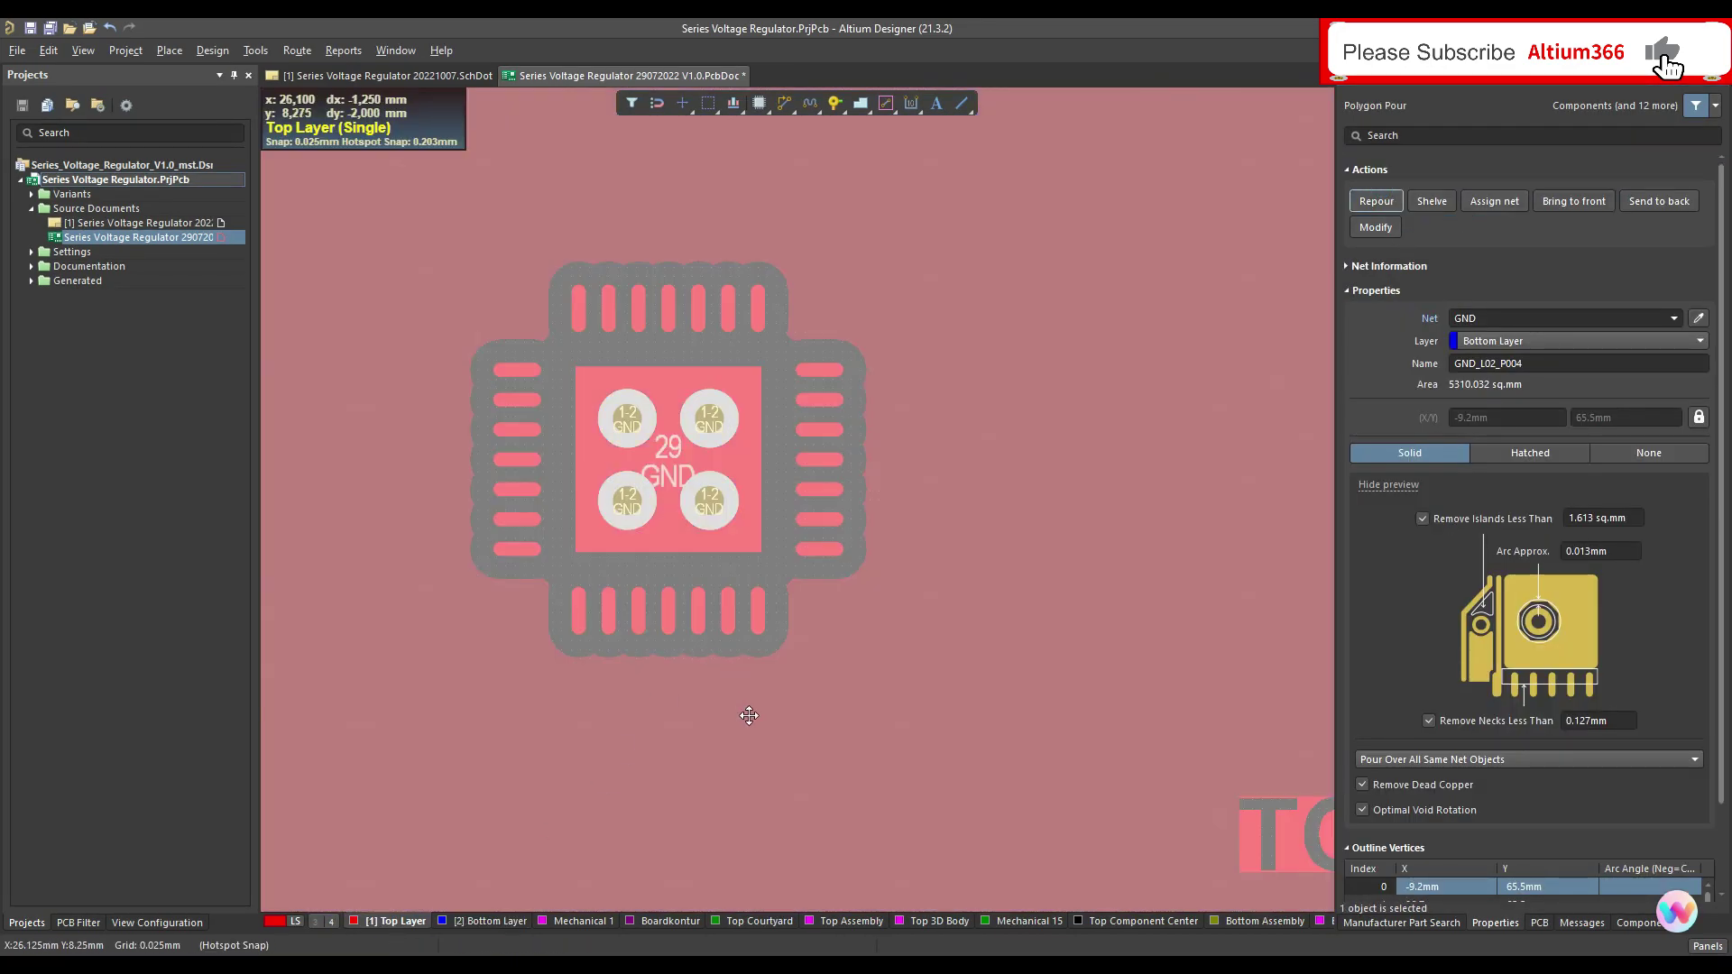
{"action": "key", "text": "shift+s"}
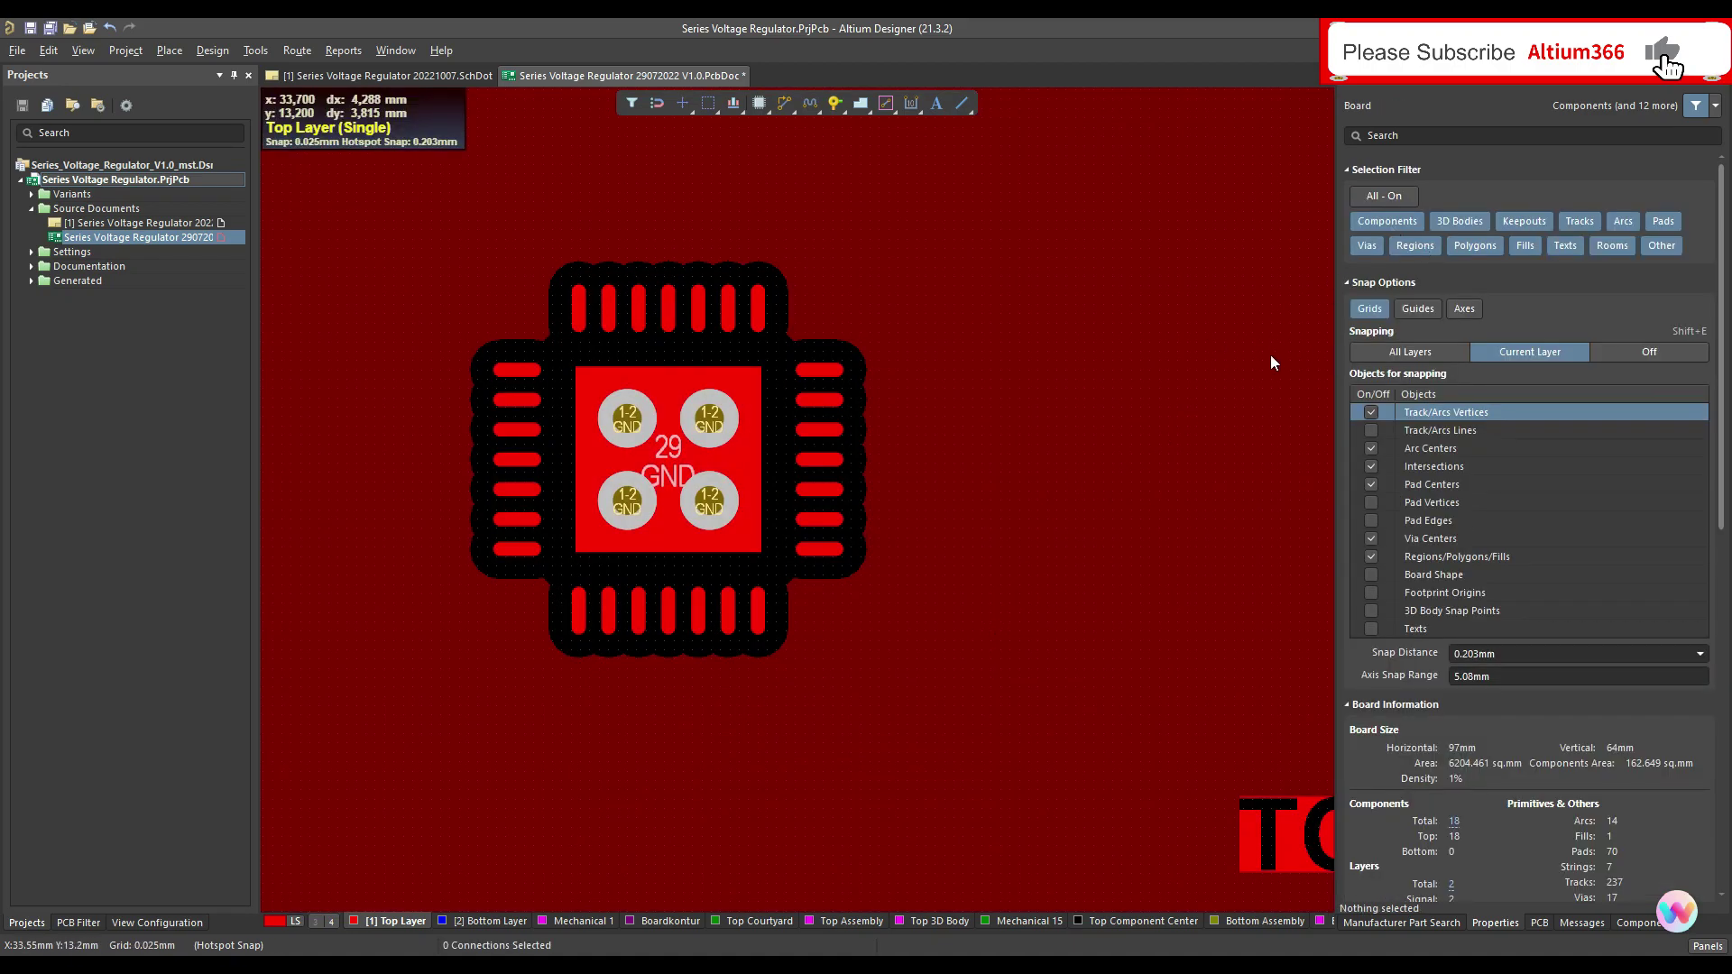
{"action": "left_click", "coordinate": [1038, 464]}
{"action": "left_click", "coordinate": [1380, 201]}
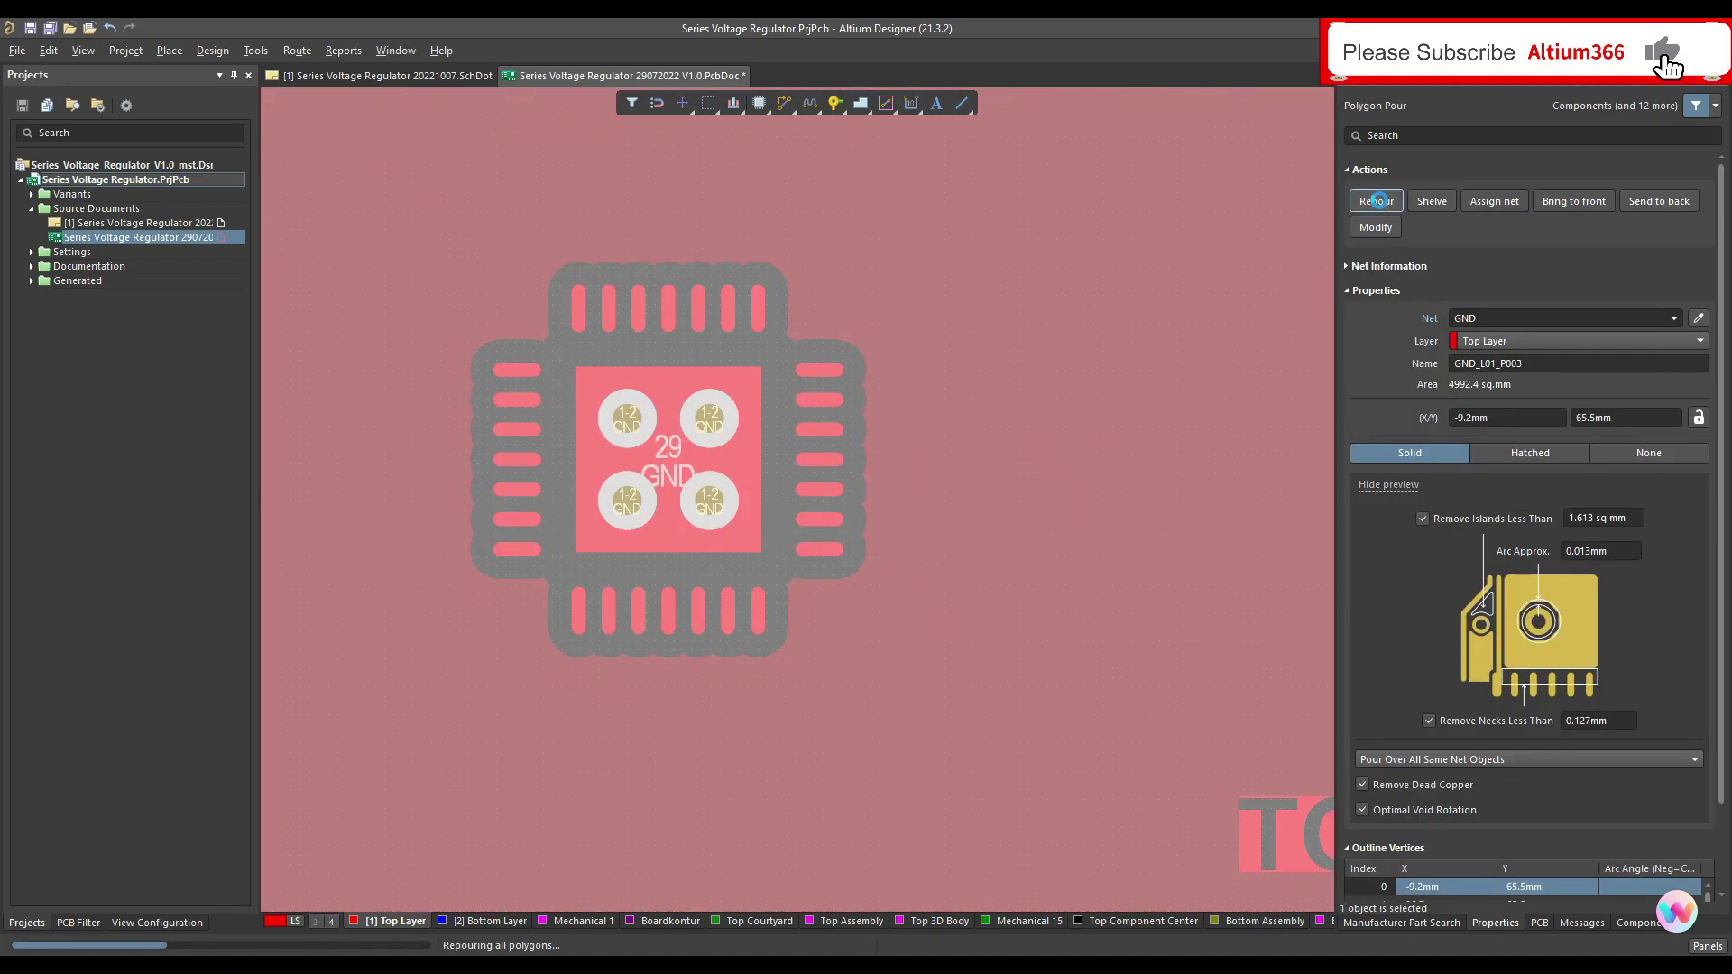
{"action": "left_click", "coordinate": [724, 232]}
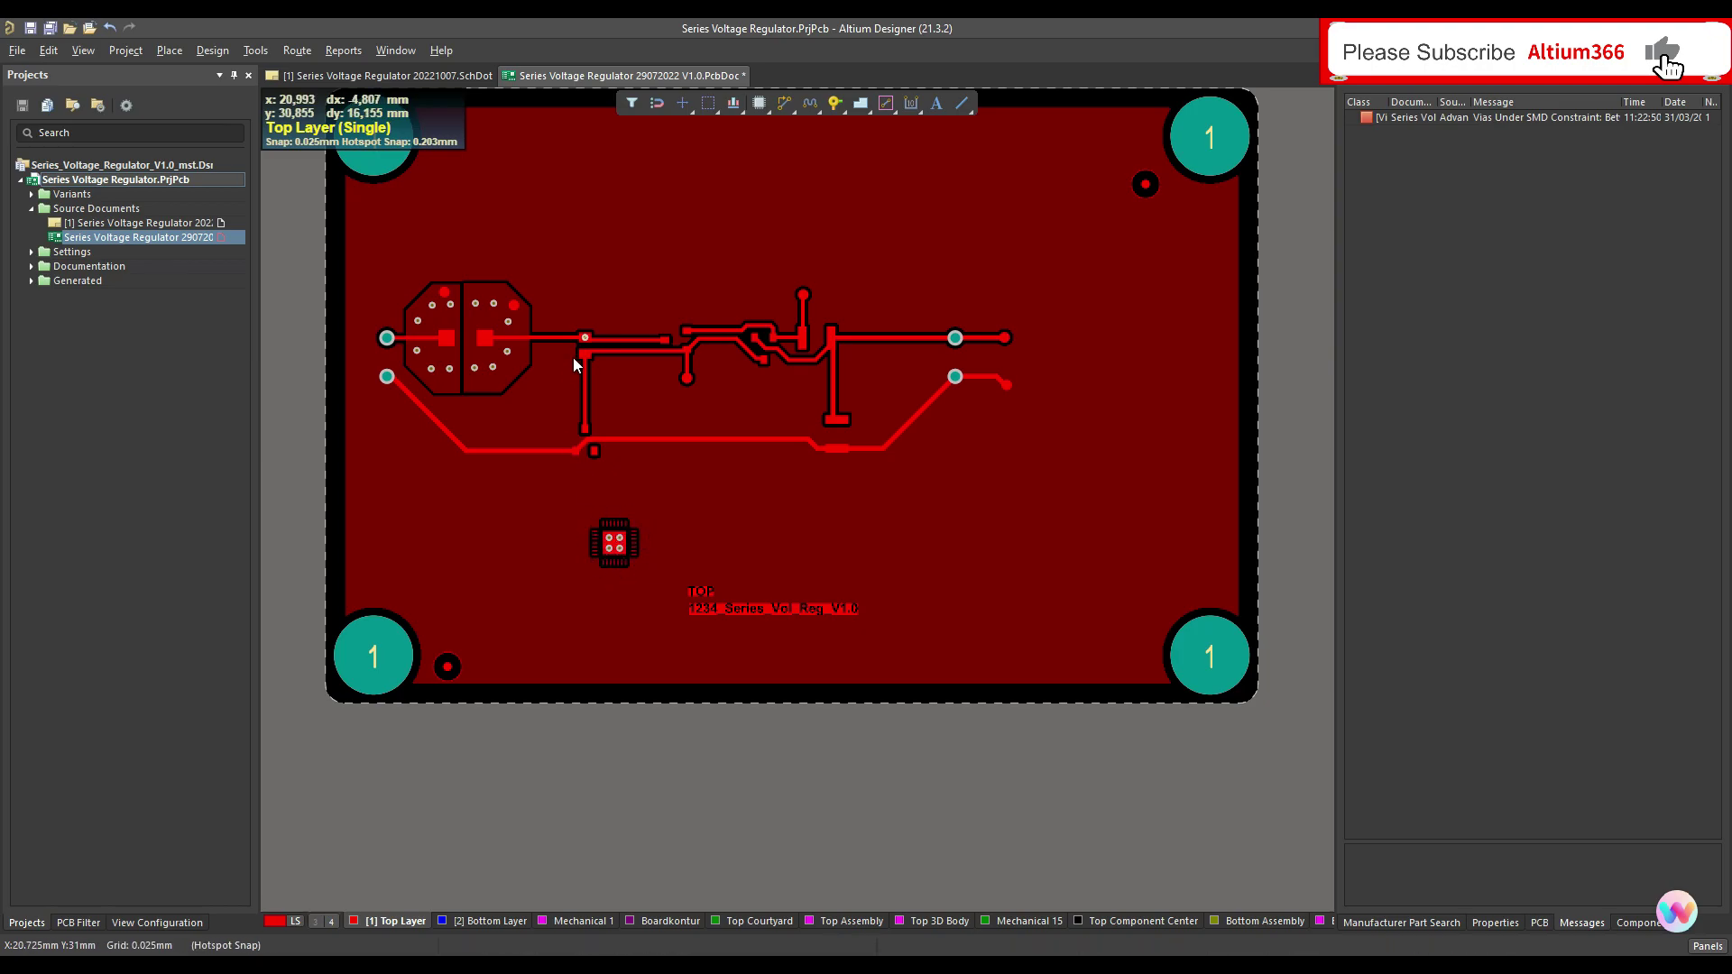
Rerun the design rule check, confirm only two Vias Under SMD violations remain, and jump to one.
{"action": "left_click", "coordinate": [253, 50]}
{"action": "left_click", "coordinate": [297, 72]}
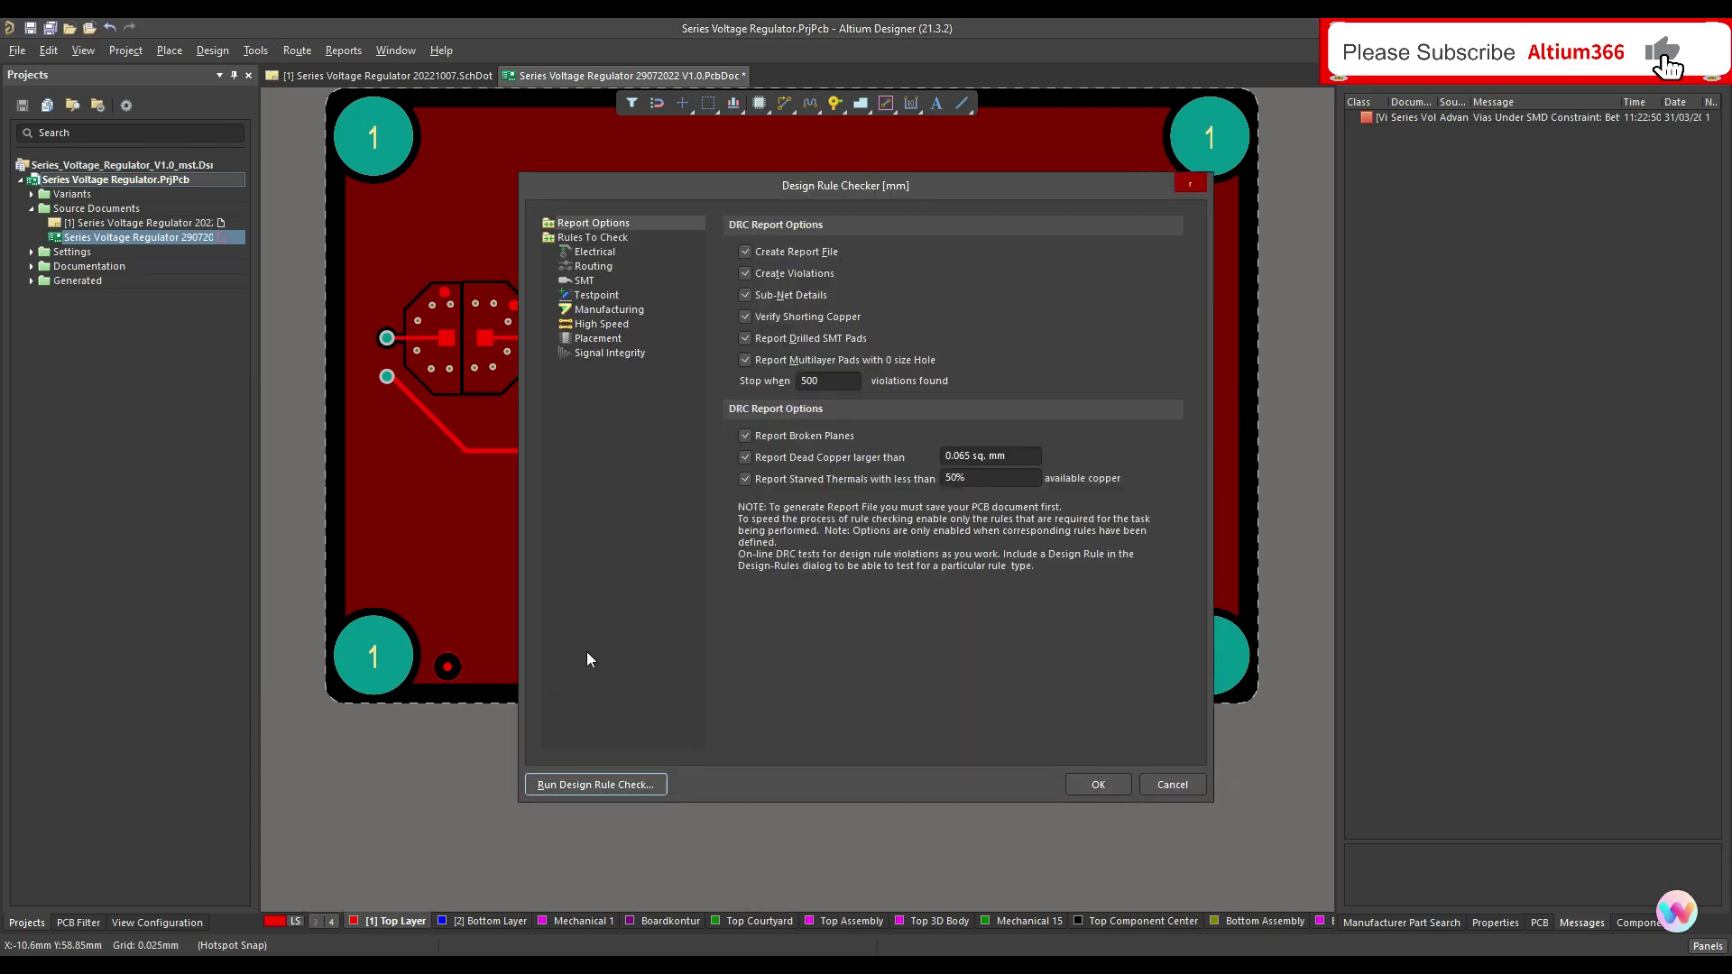
{"action": "left_click", "coordinate": [595, 784]}
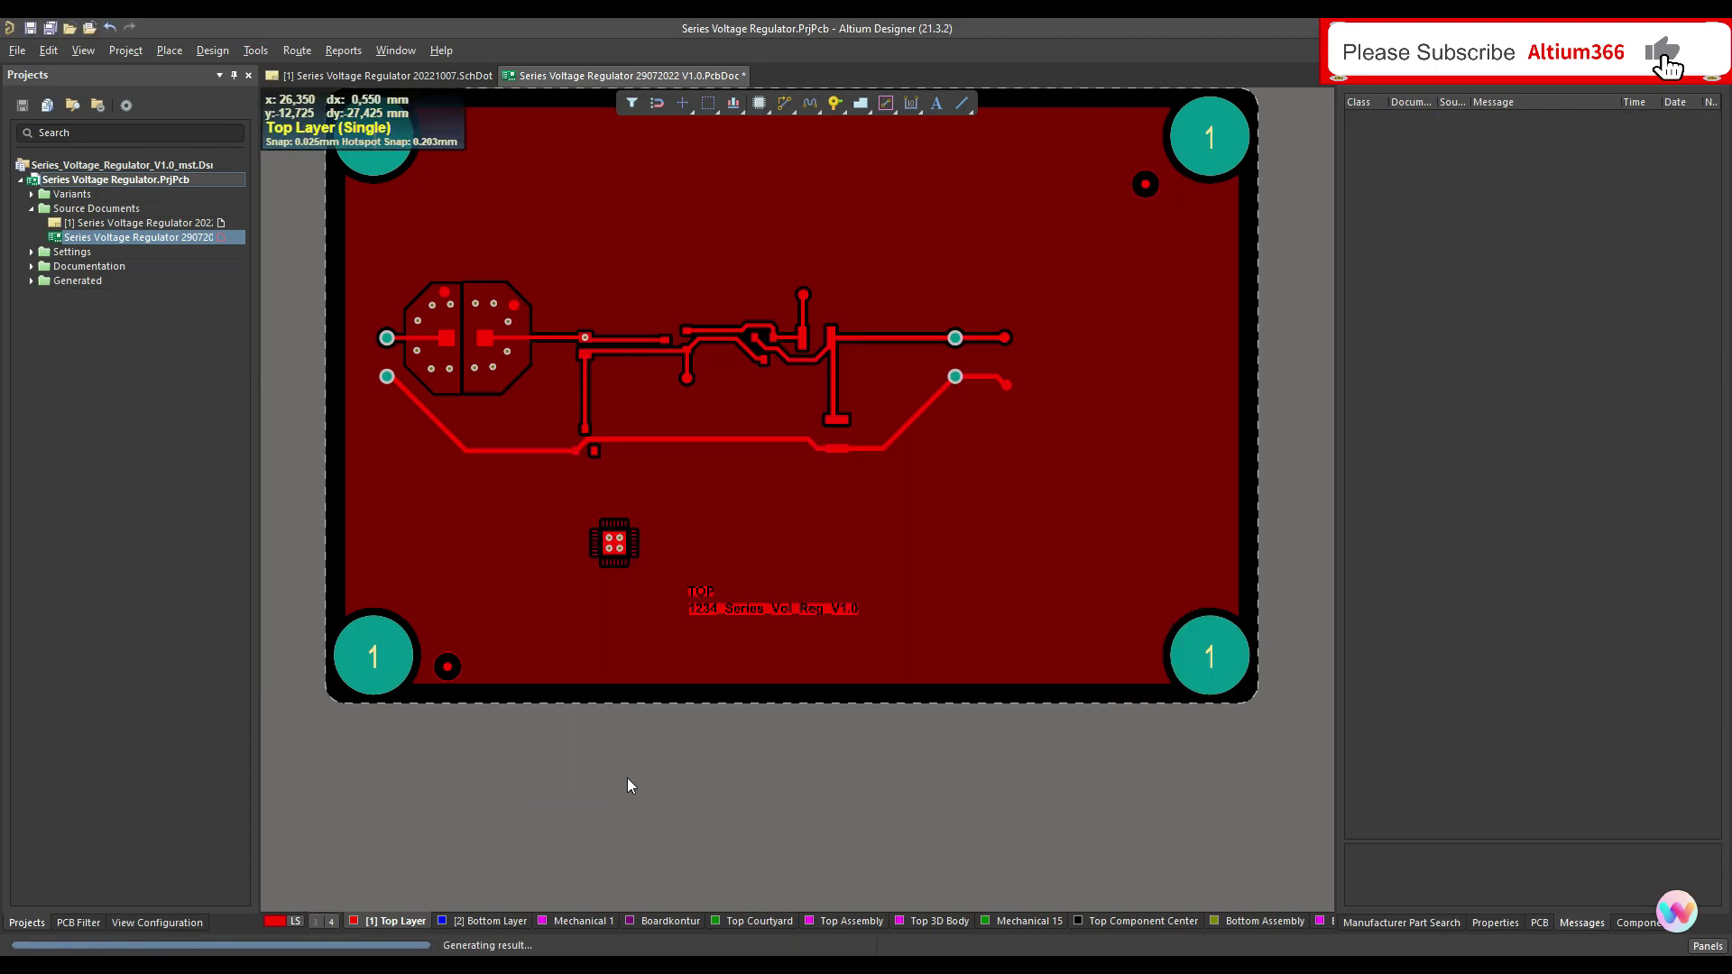
{"action": "scroll", "coordinate": [1230, 592], "scroll_direction": "down", "scroll_amount": 6}
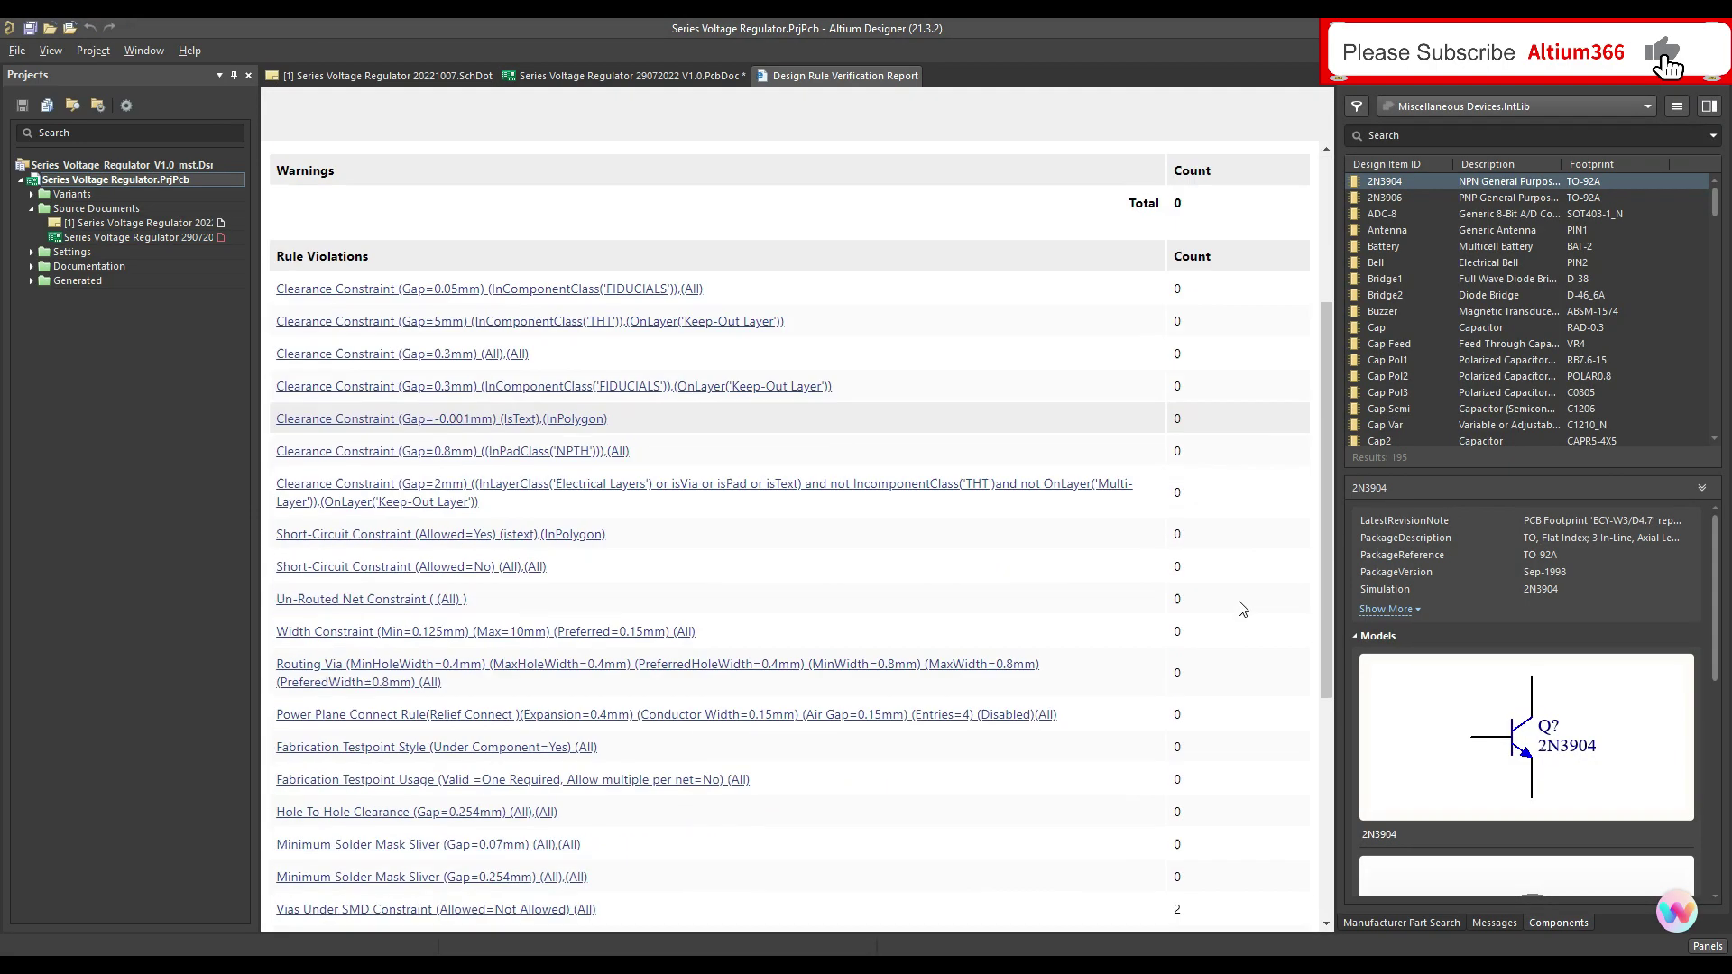
{"action": "scroll", "coordinate": [672, 835], "scroll_direction": "down", "scroll_amount": 3}
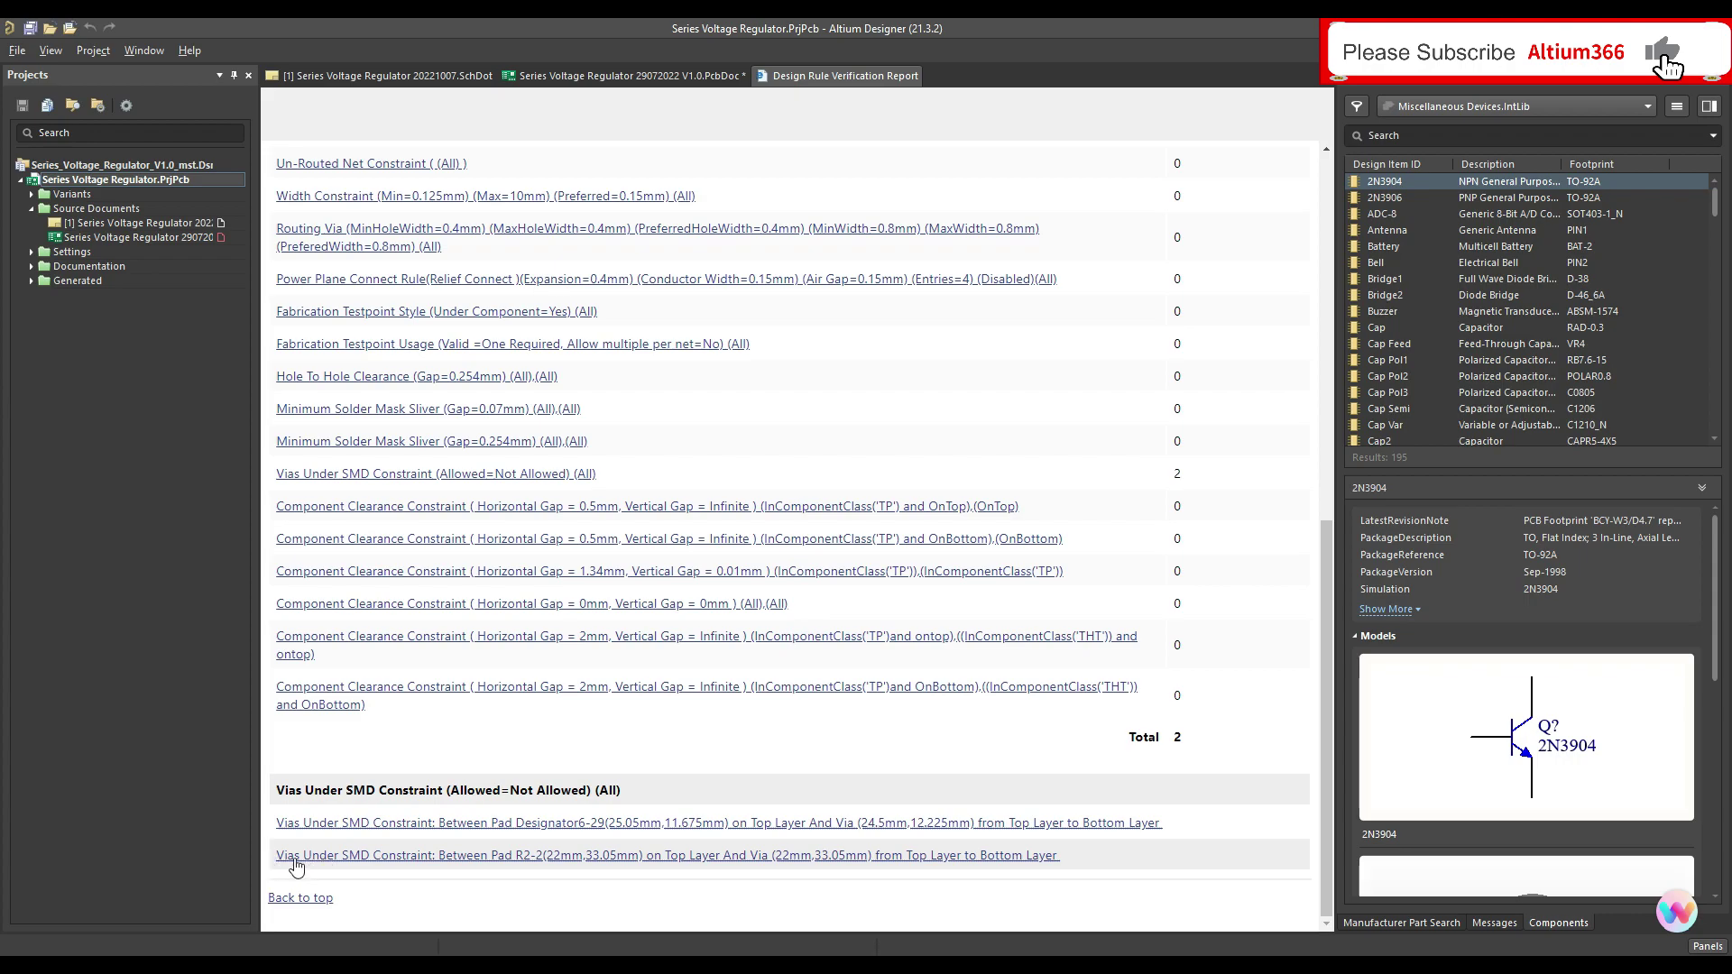
{"action": "left_click", "coordinate": [520, 857]}
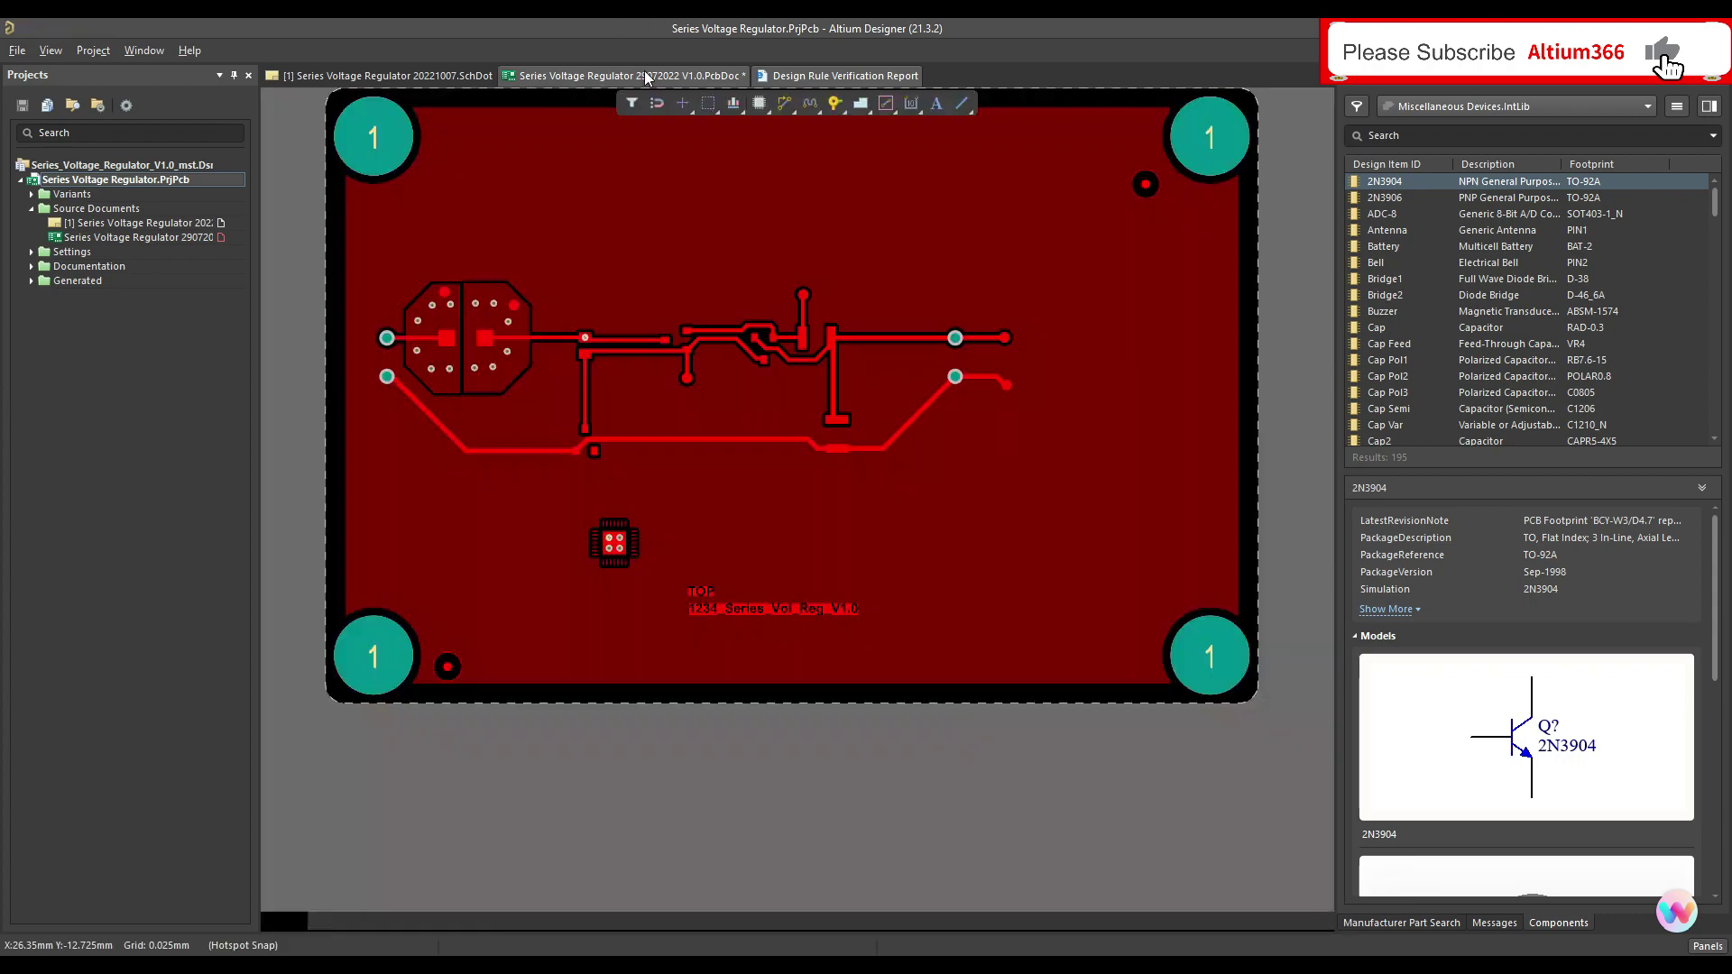
{"action": "scroll", "coordinate": [631, 388], "scroll_direction": "up", "scroll_amount": 2}
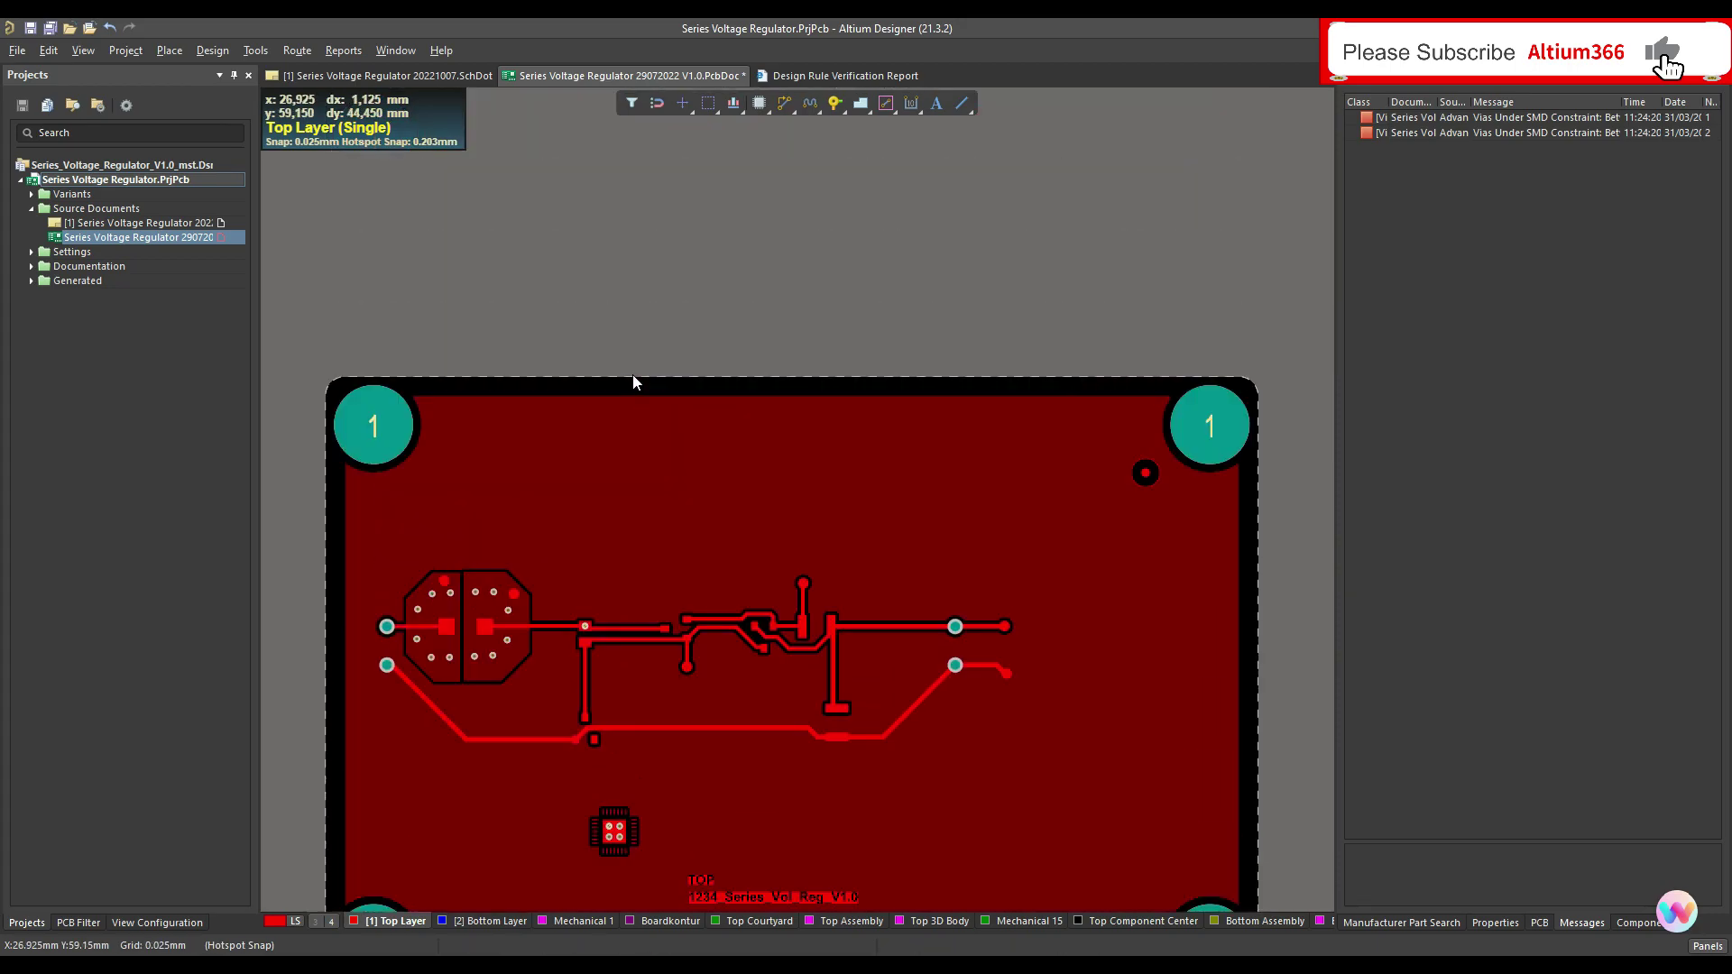
{"action": "scroll", "coordinate": [635, 375], "scroll_direction": "down", "scroll_amount": 4}
{"action": "scroll", "coordinate": [620, 538], "scroll_direction": "up", "scroll_amount": 6, "text": "ctrl"}
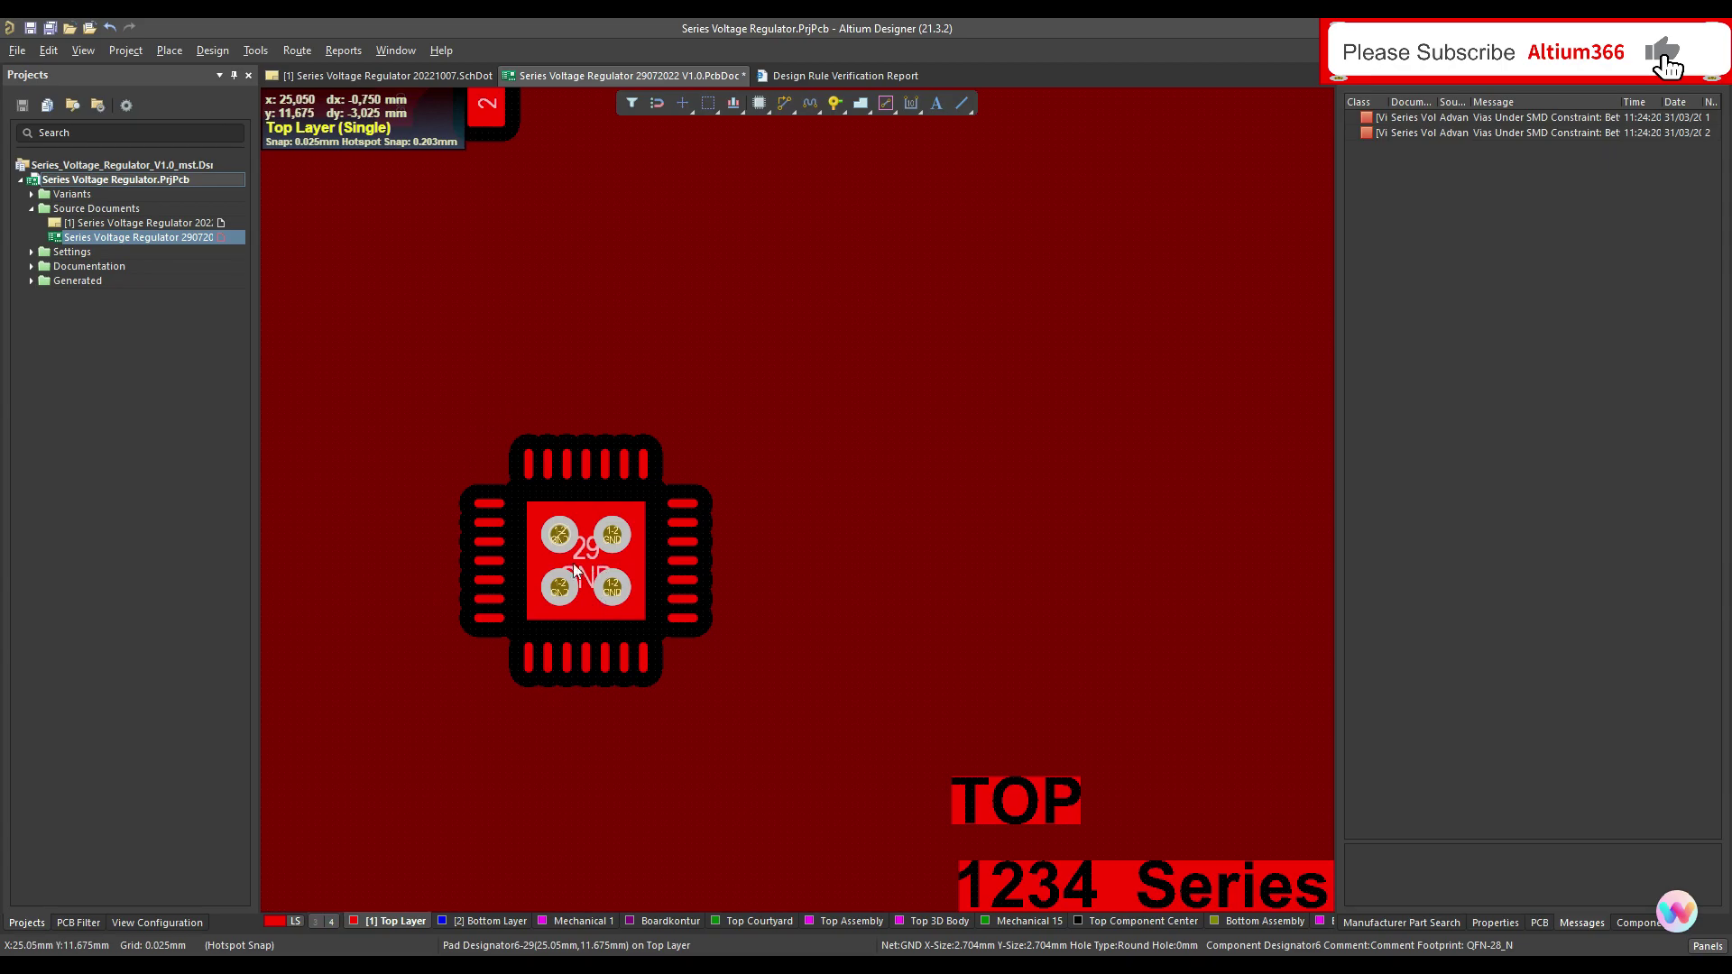
{"action": "mouse_move", "coordinate": [575, 577]}
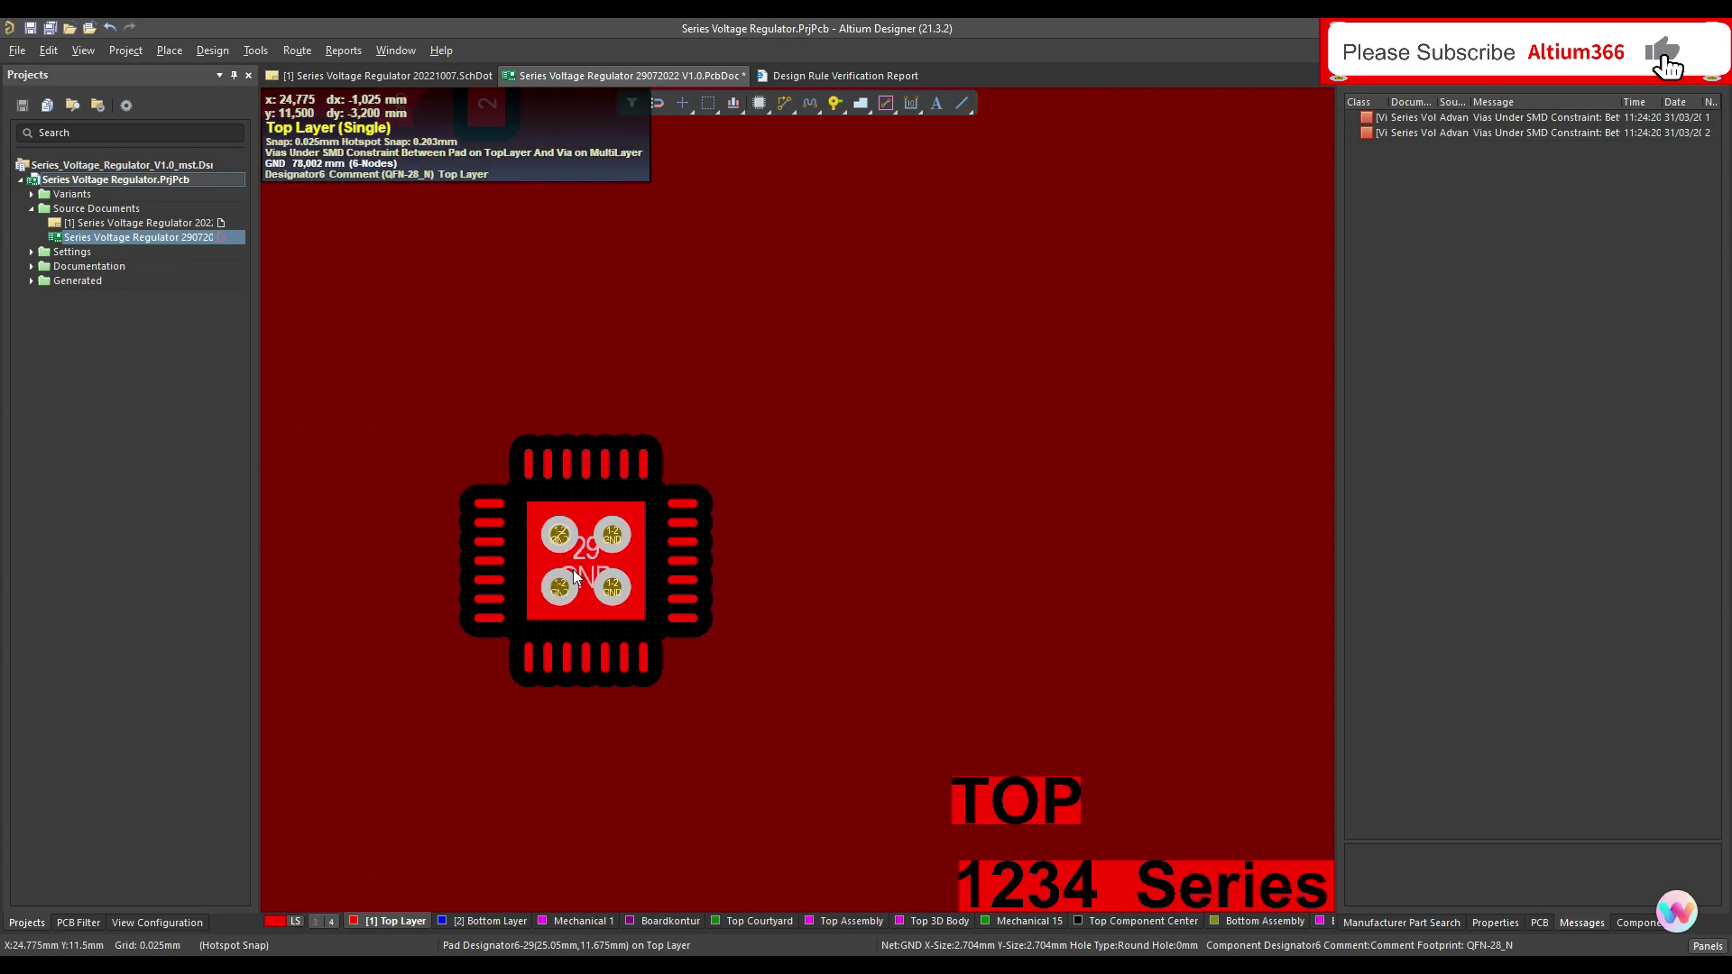
{"action": "scroll", "coordinate": [578, 568], "scroll_direction": "down", "scroll_amount": 3, "text": "ctrl"}
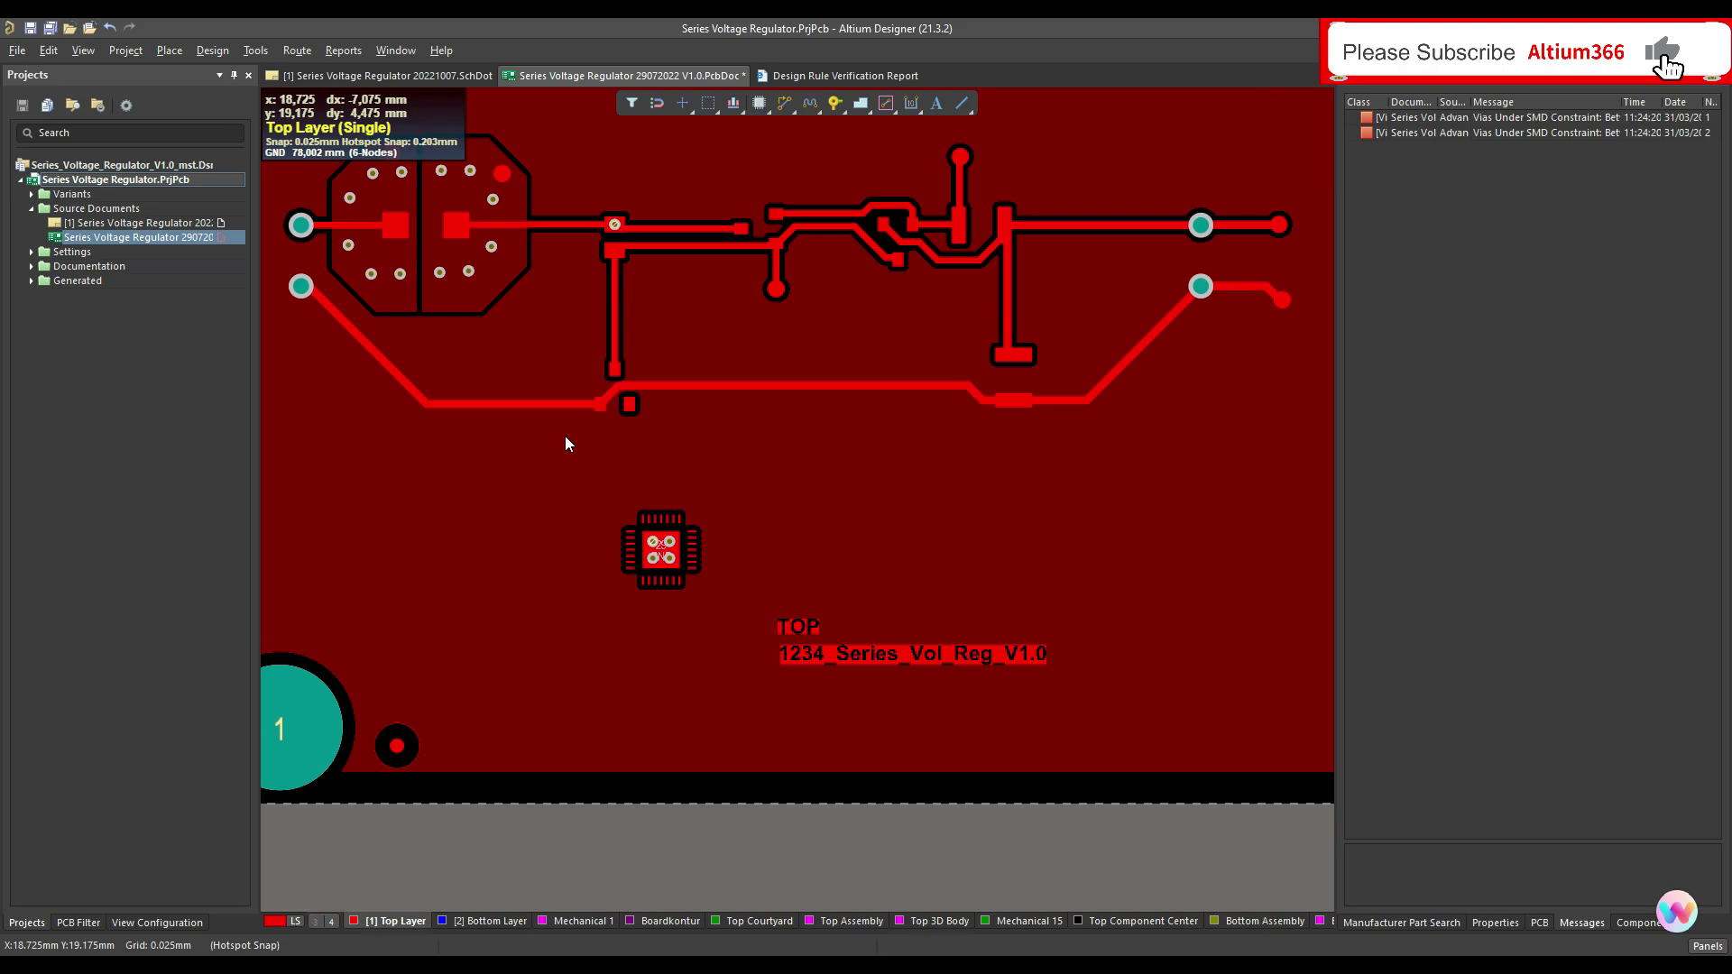
{"action": "scroll", "coordinate": [596, 443], "scroll_direction": "up", "scroll_amount": 2}
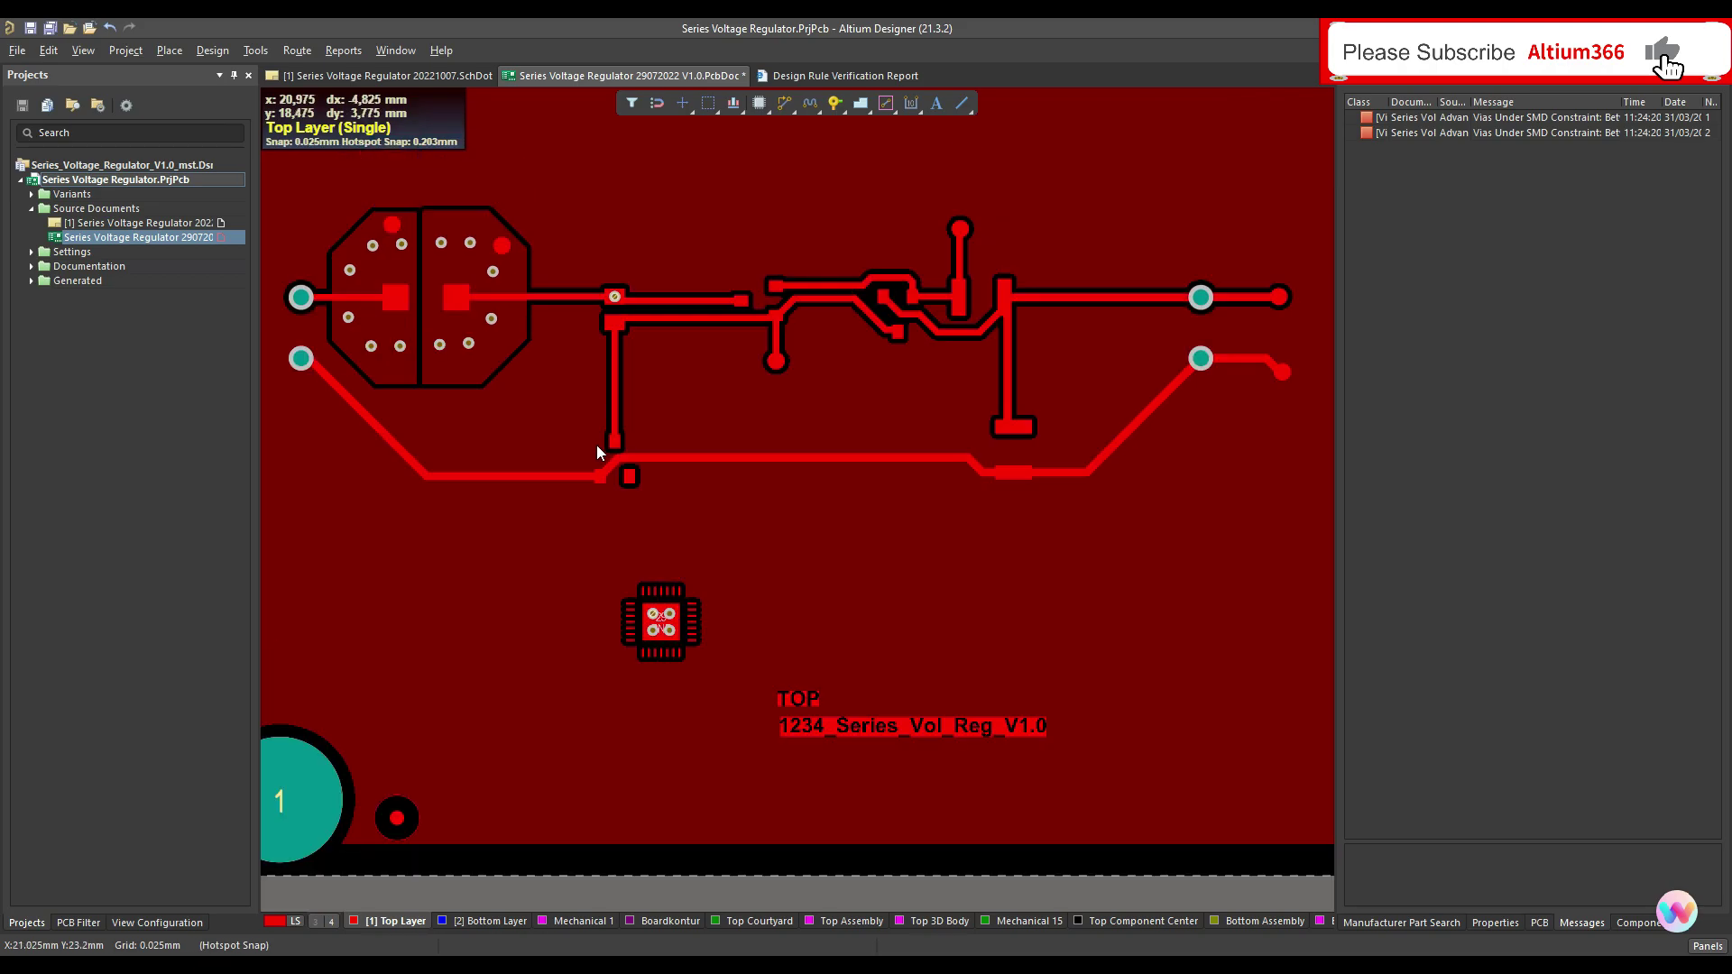